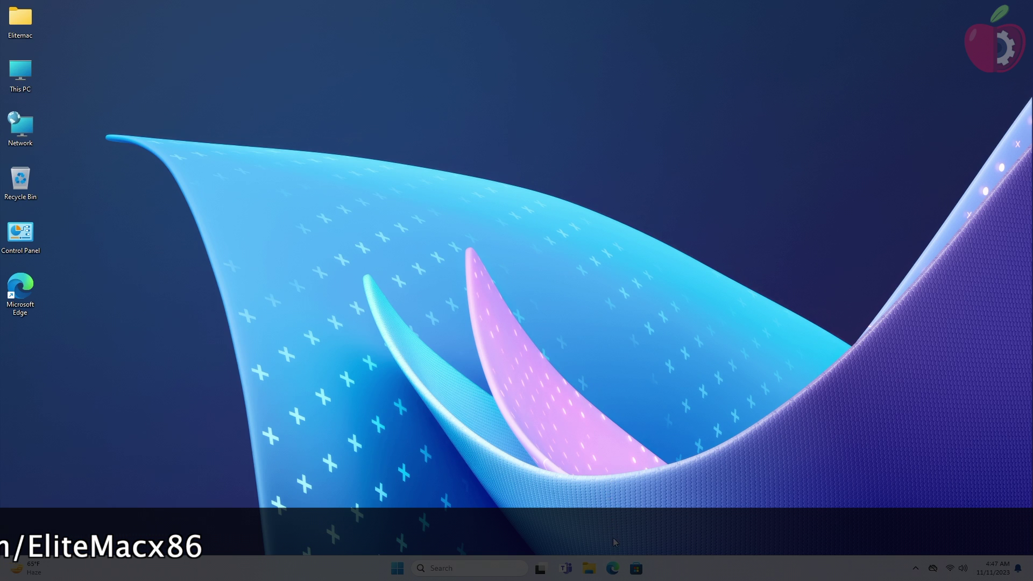
Switch to Microsoft Edge and look through the open download pages for OpenCore, OCAuxiliaryTools, the kexts, the SSDTs and the AMD patches.
left_click(614, 570)
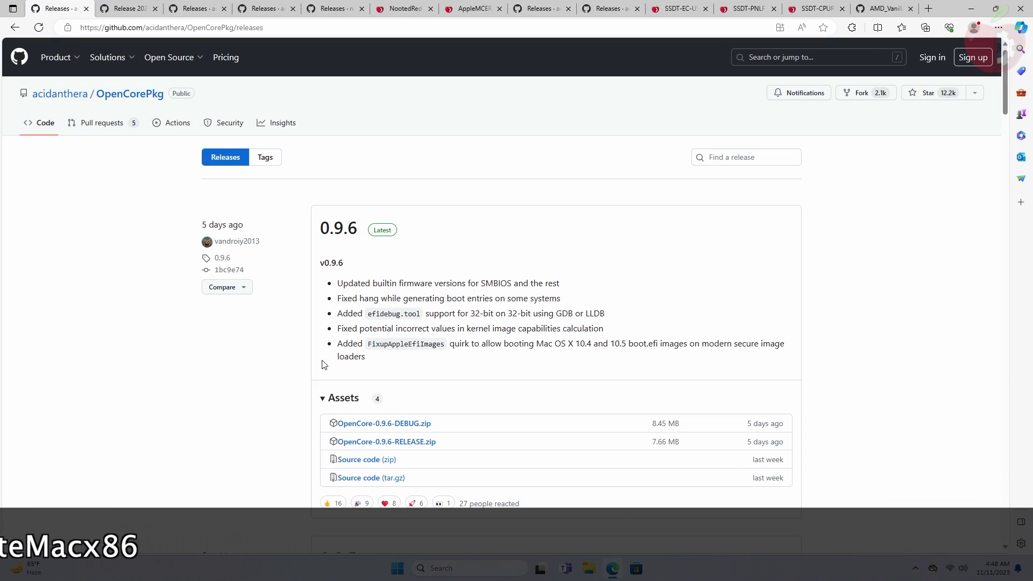
left_click(132, 7)
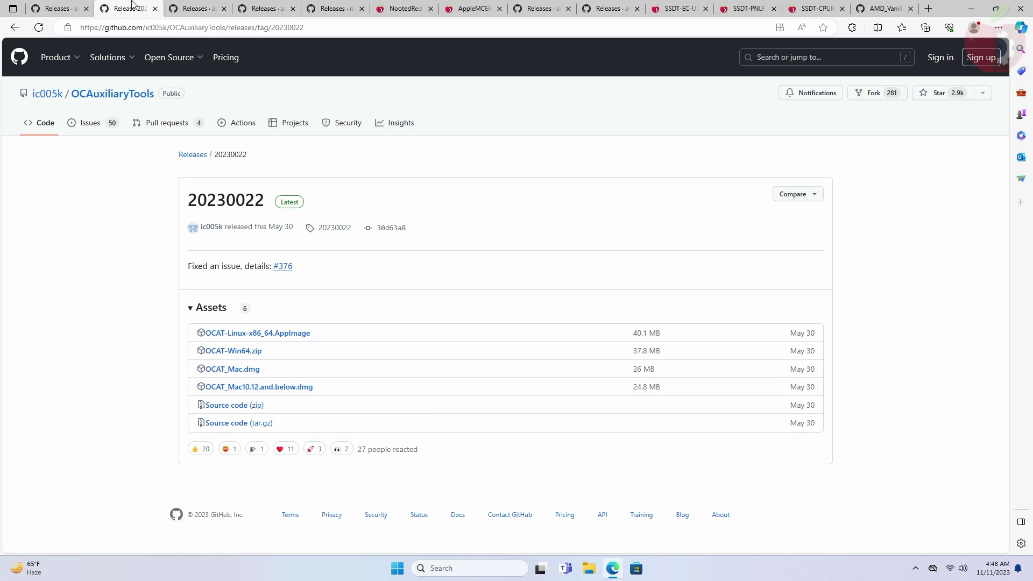
left_click(197, 8)
left_click(266, 8)
left_click(334, 8)
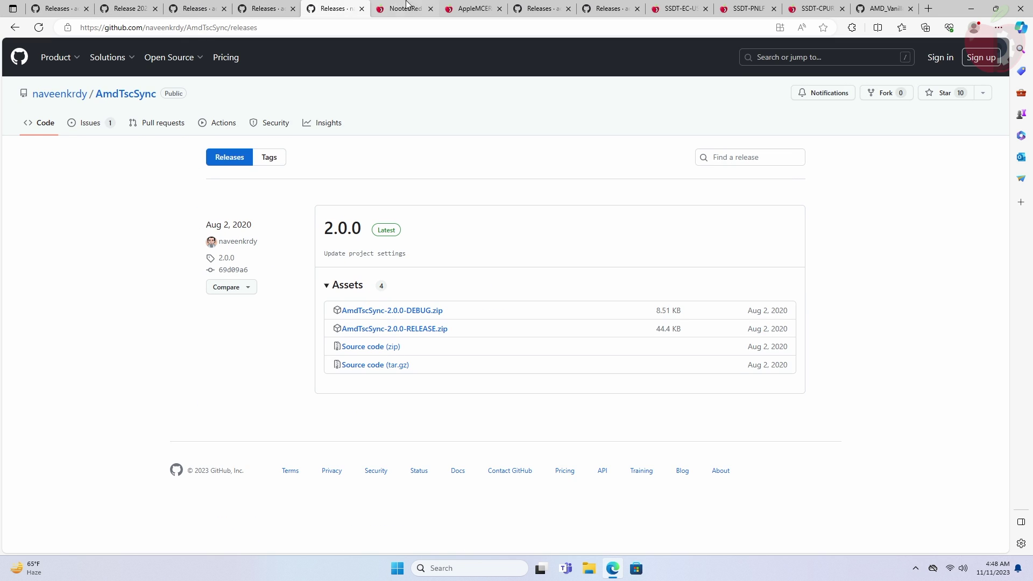
left_click(402, 8)
key("ctrl+Tab")
key("ctrl+Tab")
key("ctrl+Tab")
key("ctrl+Tab")
key("ctrl+Tab")
key("ctrl+Tab")
key("ctrl+Tab")
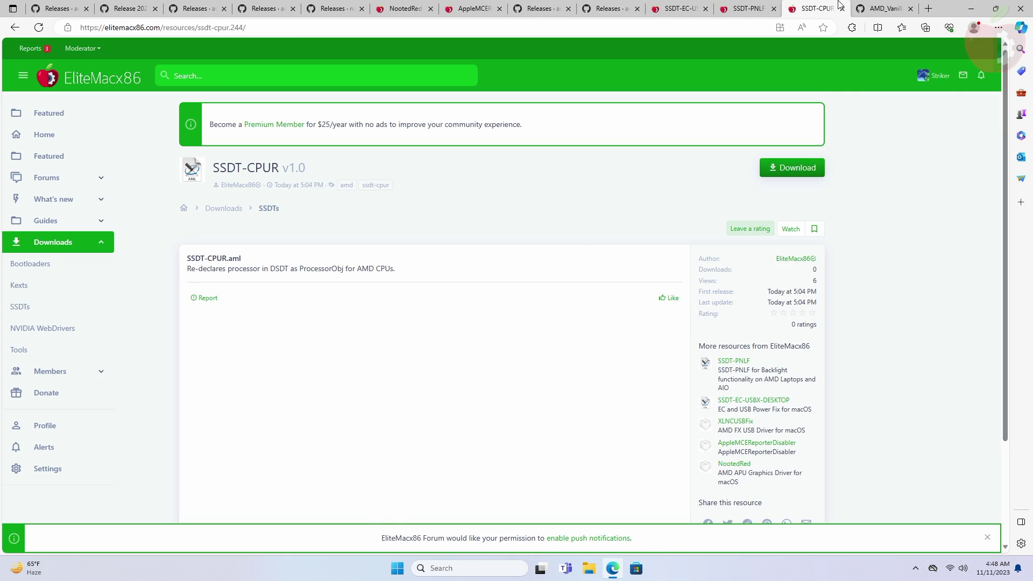
key("ctrl+Tab")
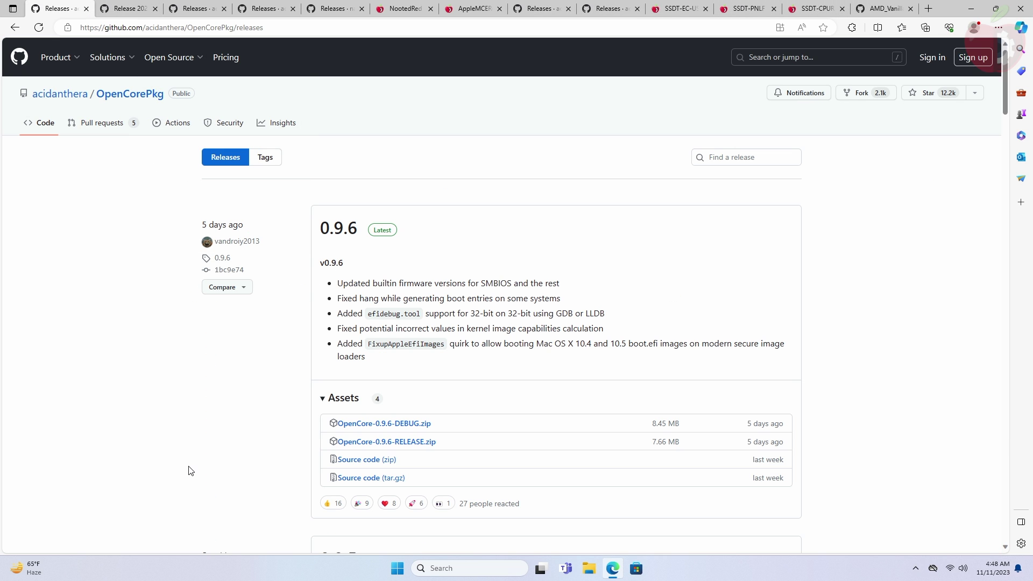
Download OpenCore-0.9.6-RELEASE.zip from the OpenCorePkg releases and OCAT-Win64.zip from the OCAuxiliaryTools release.
left_click(352, 443)
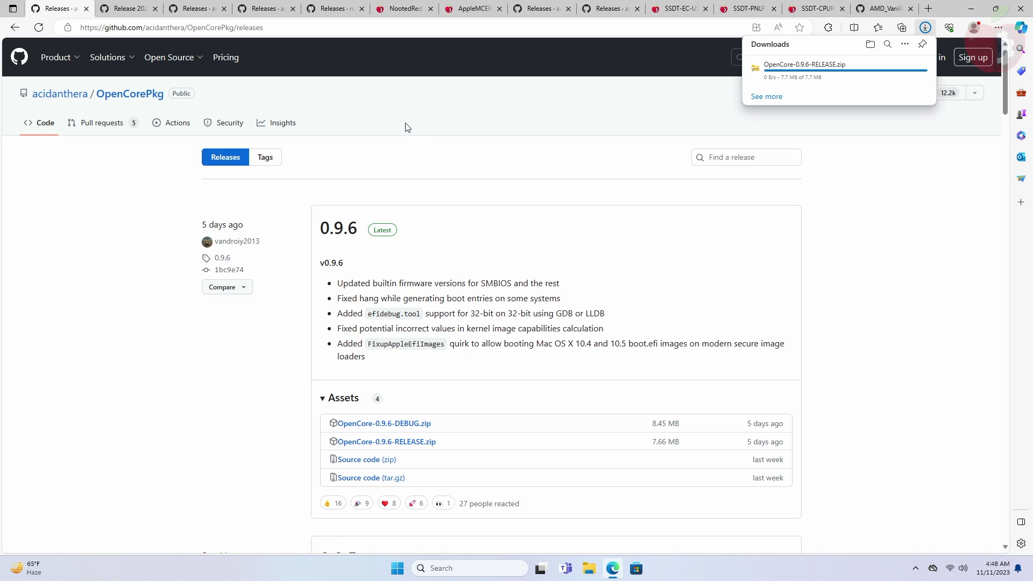
left_click(141, 8)
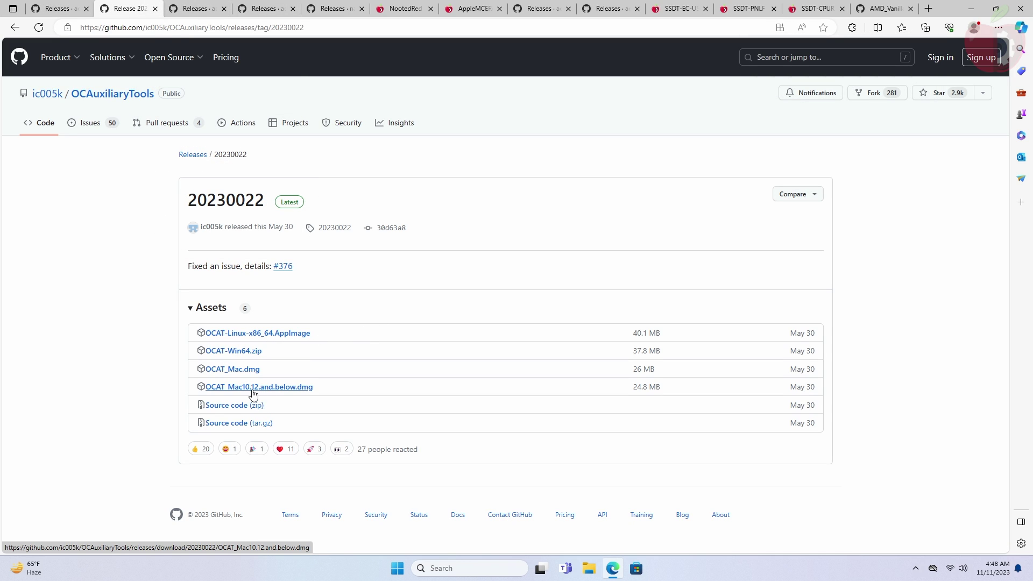
left_click(252, 351)
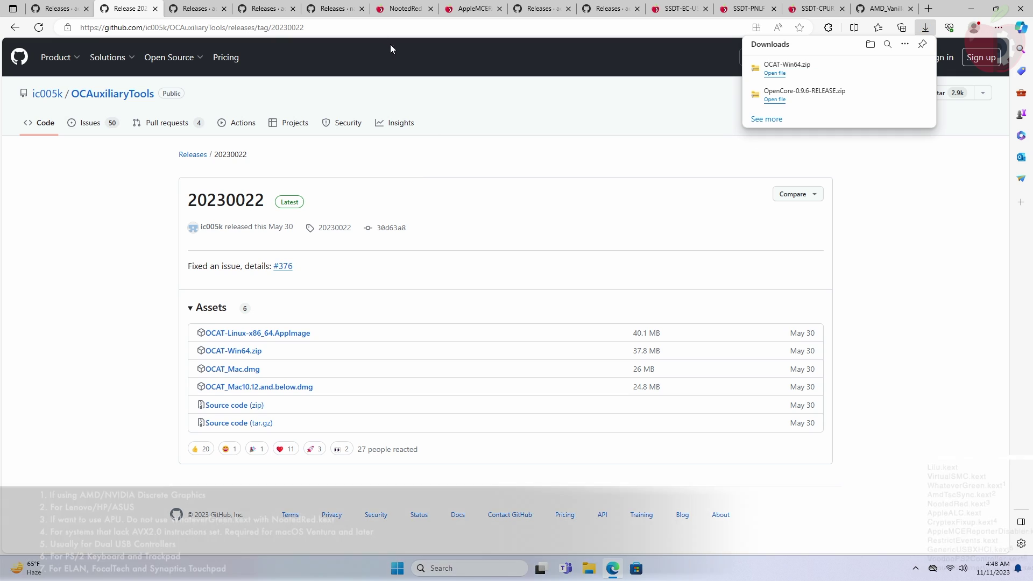
Download the release archives of the Lilu 1.6.7, VirtualSMC 1.3.2 and AmdTscSync 2.0.0 kexts from their GitHub pages.
key("ctrl+Tab")
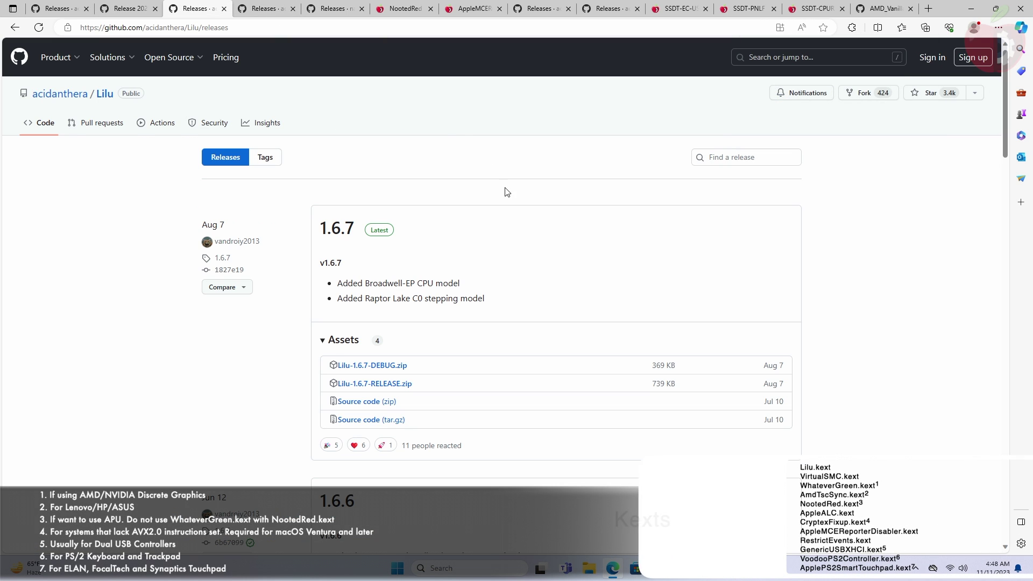
left_click(396, 384)
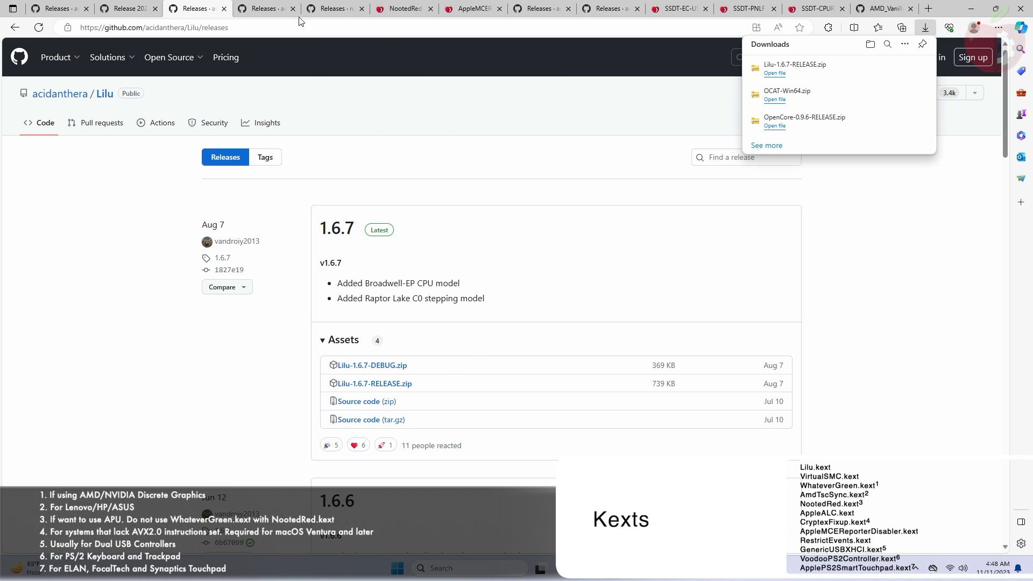
key("ctrl+Tab")
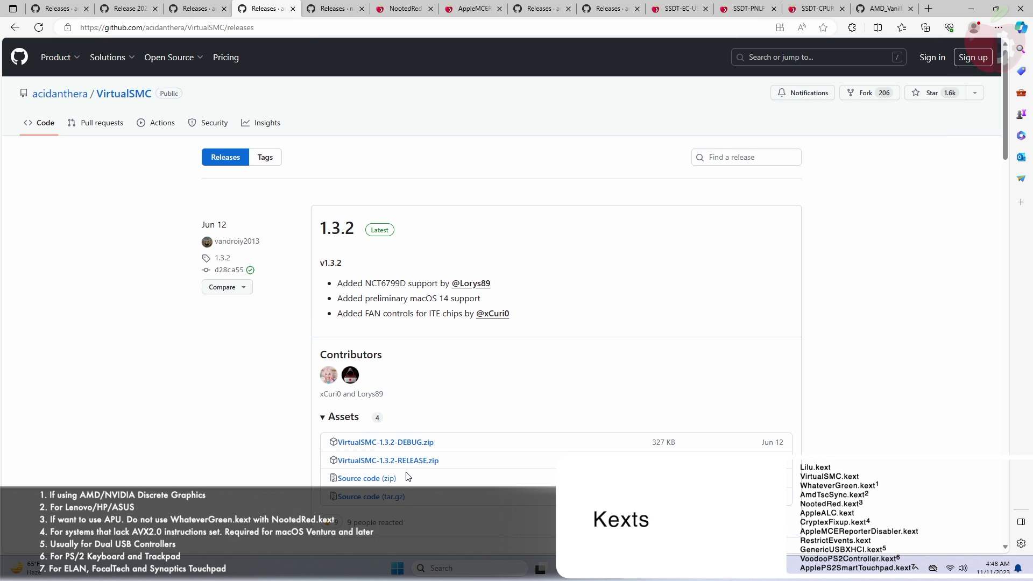
left_click(407, 462)
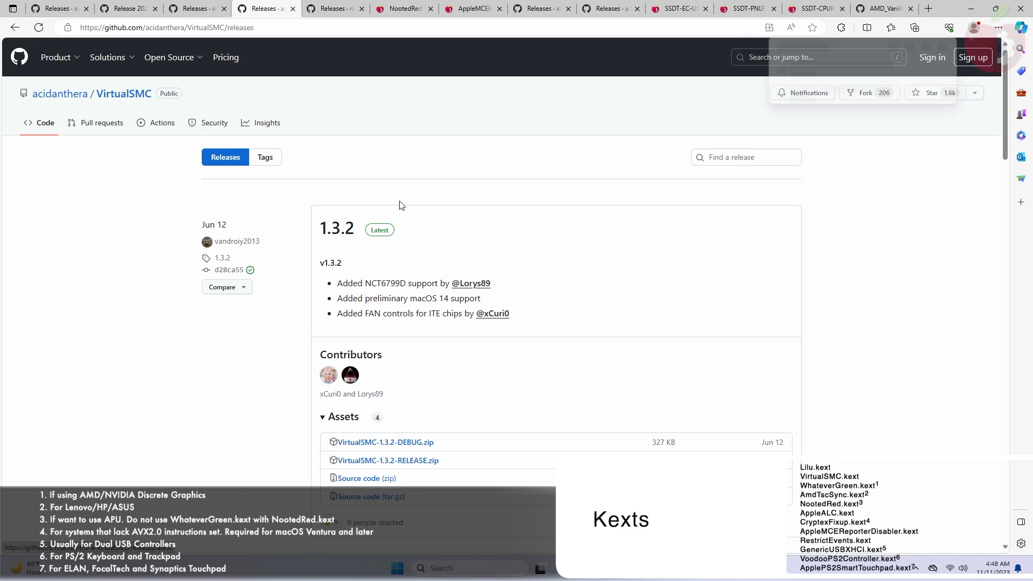
left_click(349, 8)
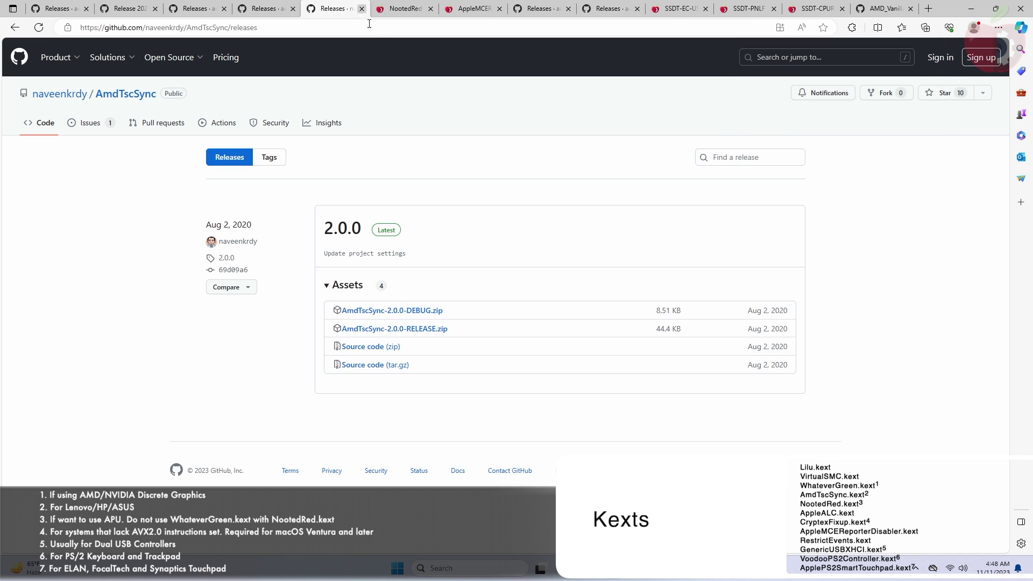
left_click(433, 329)
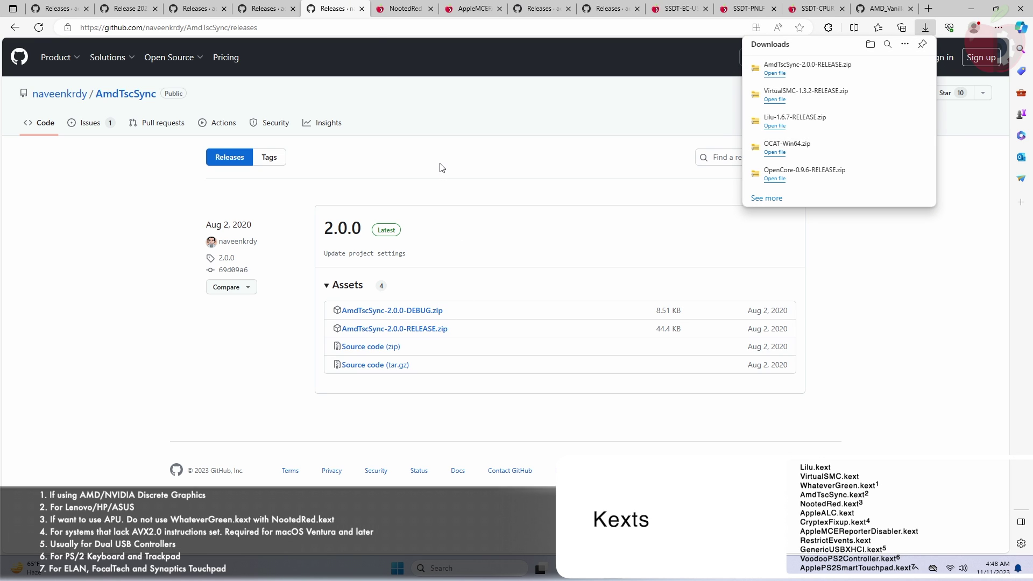
Download the NootedRed and AppleMCEReporterDisabler kexts from their EliteMacx86 resource pages.
left_click(412, 6)
left_click(788, 167)
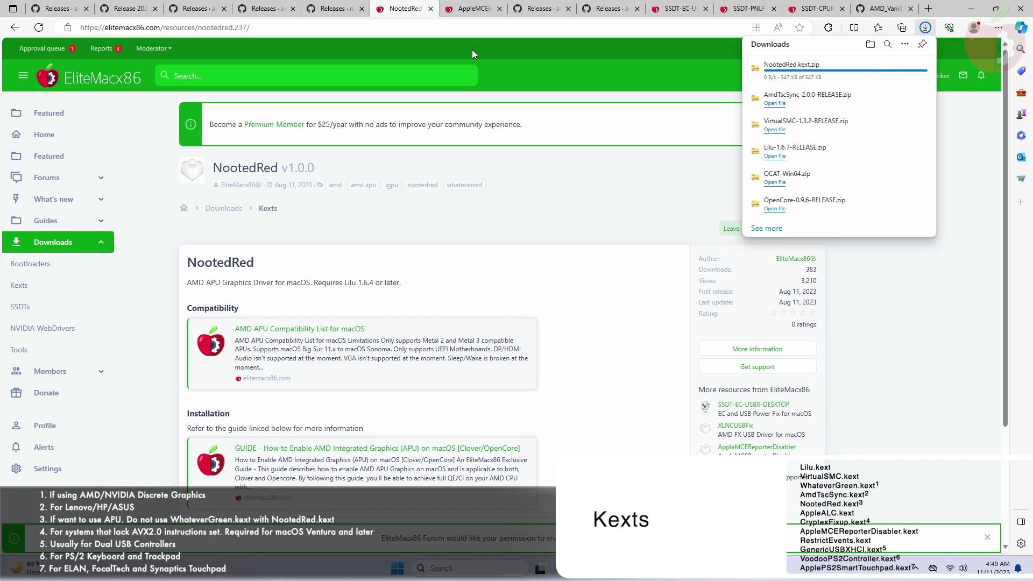
left_click(468, 9)
left_click(790, 168)
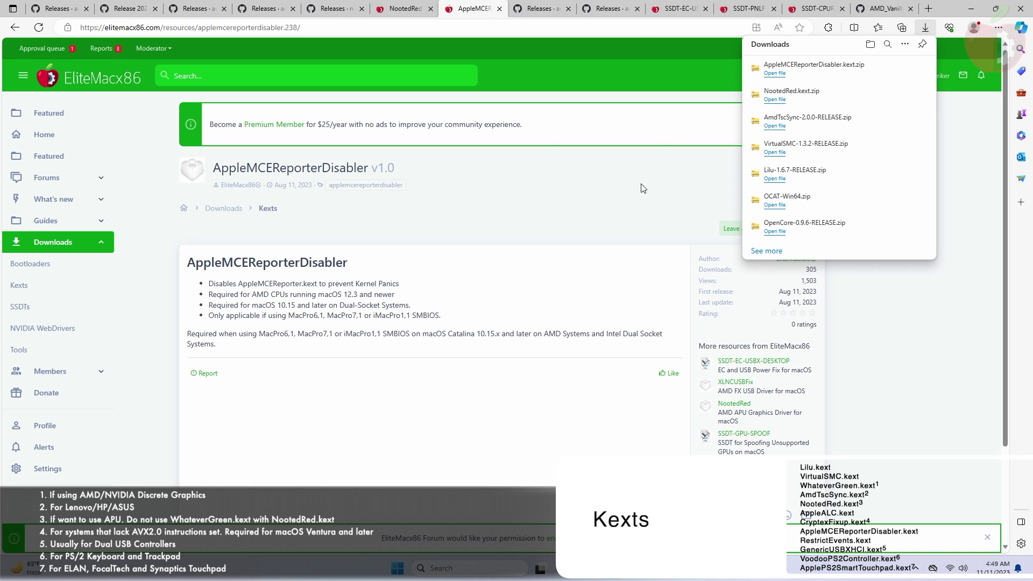
Download AppleALC-1.8.7-RELEASE.zip and VoodooPS2Controller-2.3.5-RELEASE.zip from their GitHub release pages.
key("ctrl+Tab")
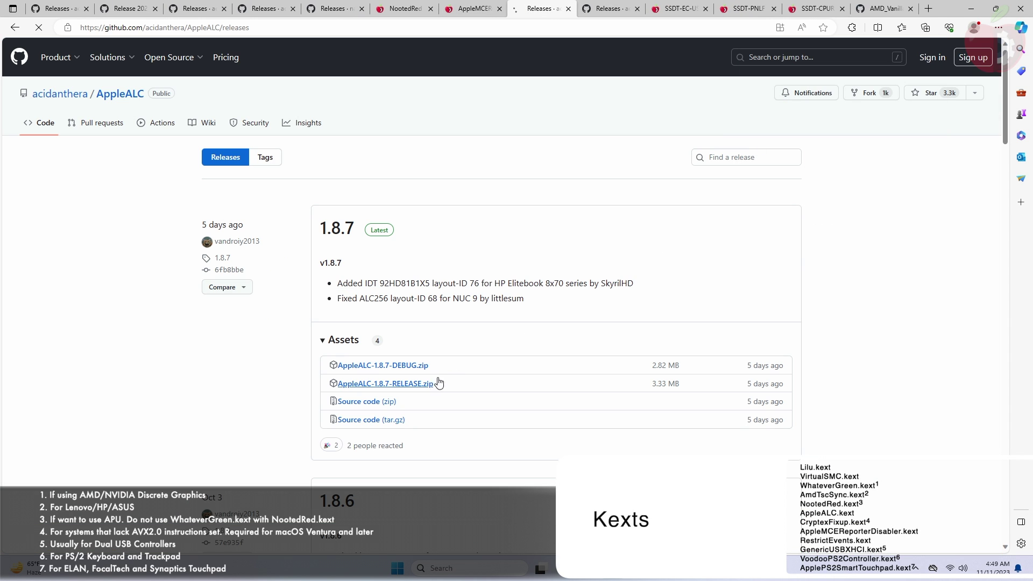
key("ctrl+Tab")
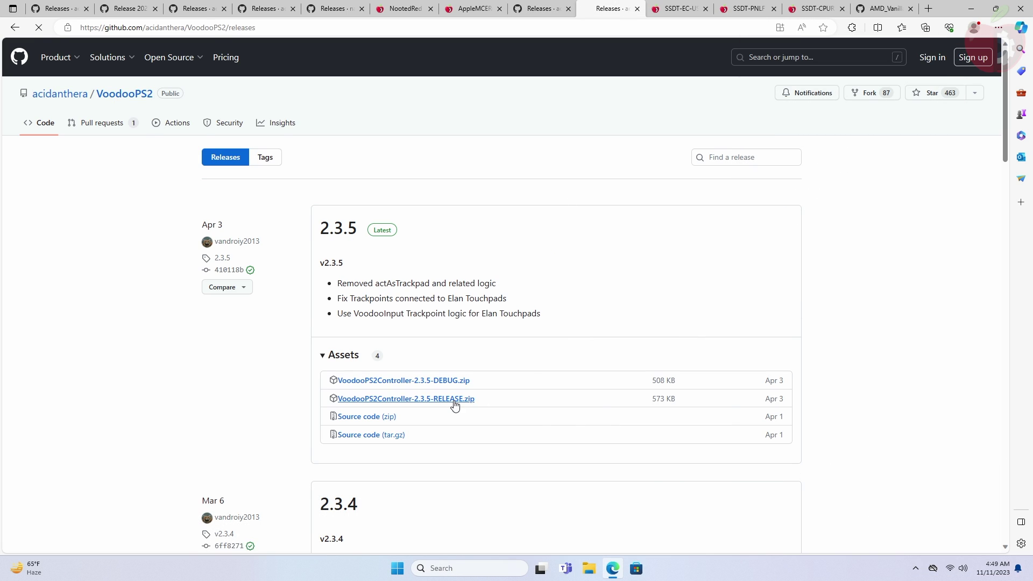
Download the SSDT-EC-USBX-DESKTOP, SSDT-PNLF and SSDT-CPUR files from their EliteMacx86 resource pages.
key("ctrl+Tab")
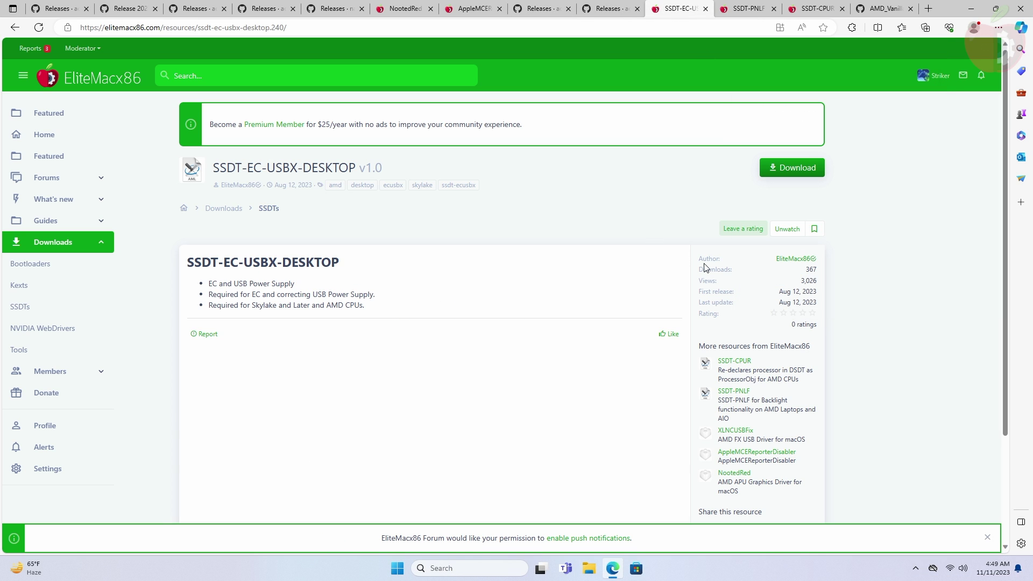
left_click(804, 170)
key("ctrl+Tab")
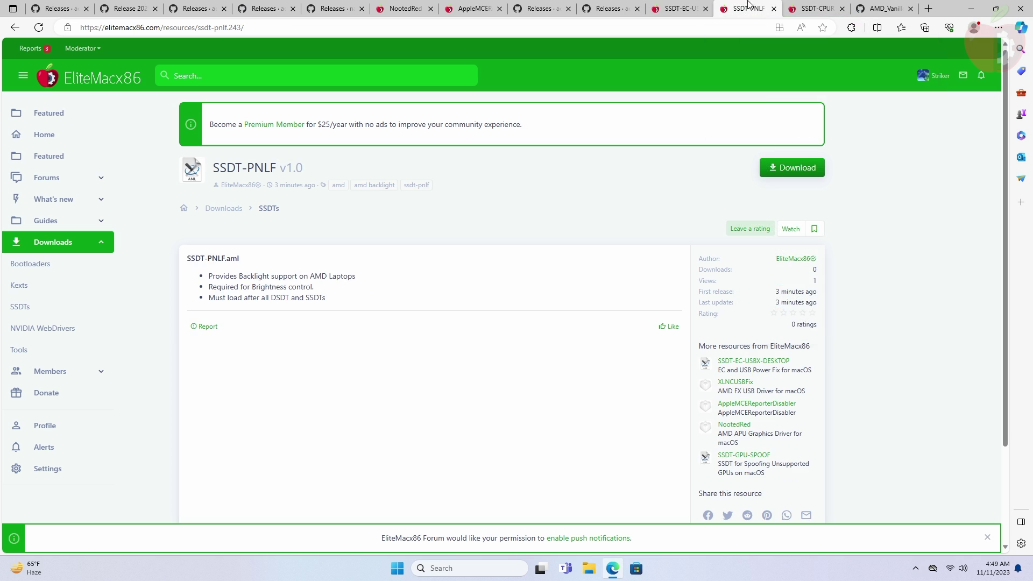
left_click(787, 170)
key("ctrl+Tab")
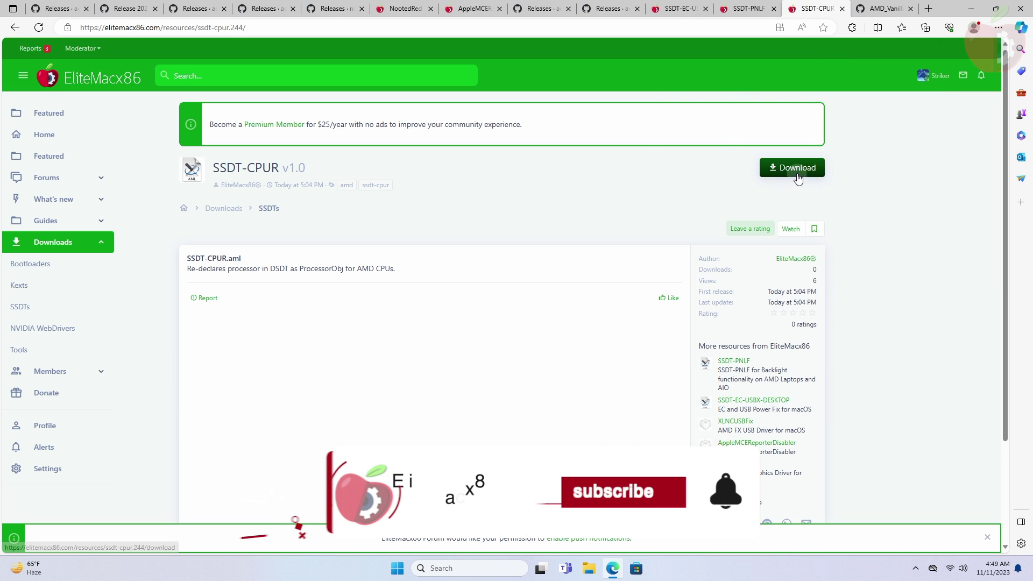
left_click(796, 171)
Download the raw patches.plist from the AMD_Vanilla repository and check the list of downloaded files.
key("ctrl+Tab")
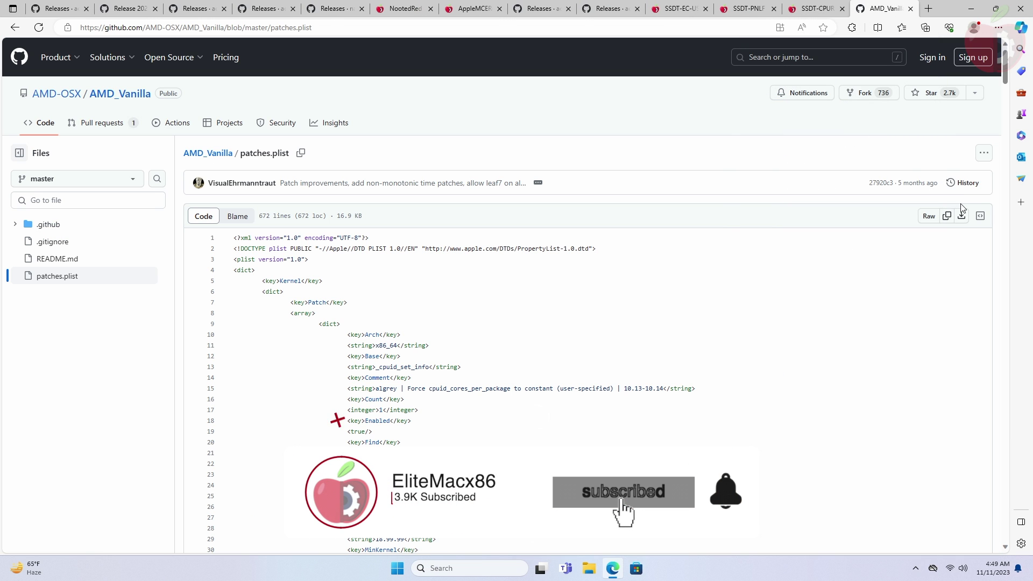
left_click(961, 217)
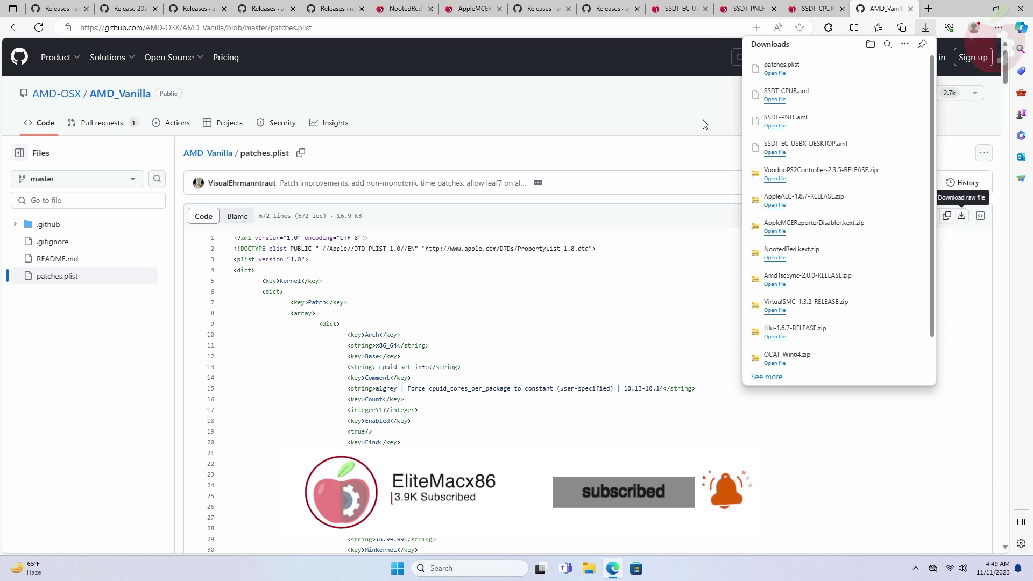
scroll(878, 254, "down", 1)
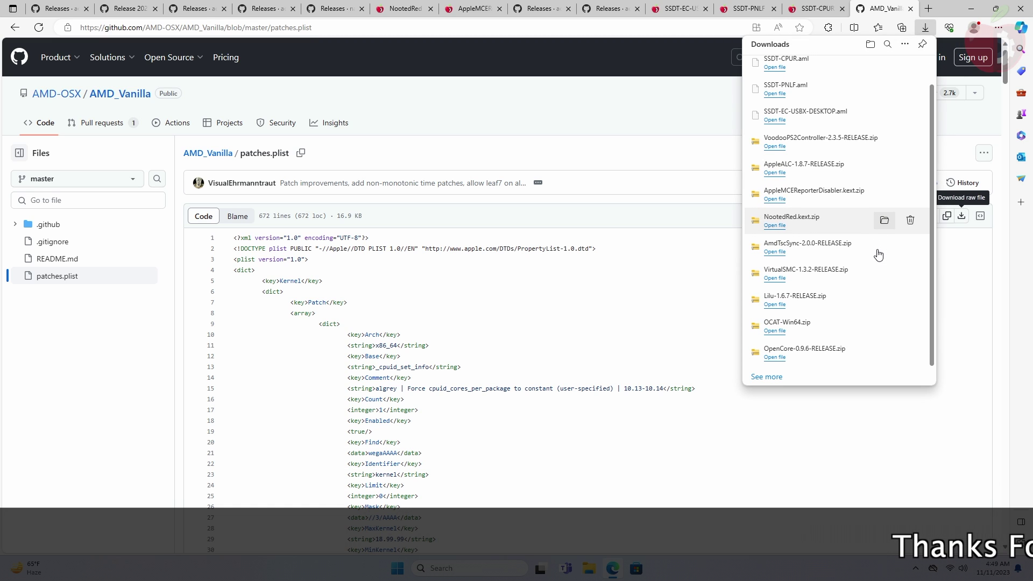
scroll(878, 254, "up", 1)
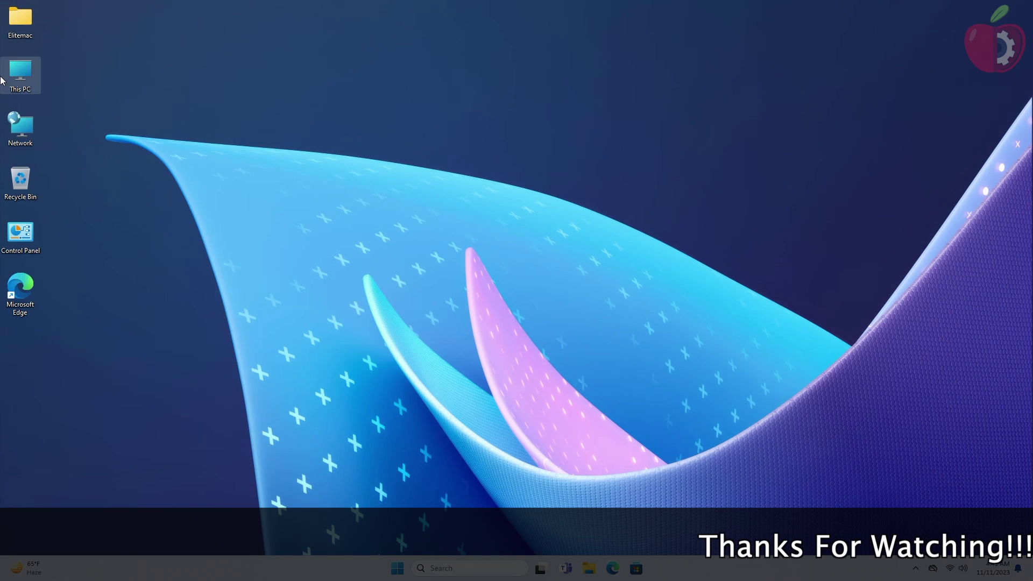
In File Explorer's Downloads folder, extract the OpenCore-0.9.6-RELEASE archive to its default folder, with showing the extracted files turned off.
double_click(14, 83)
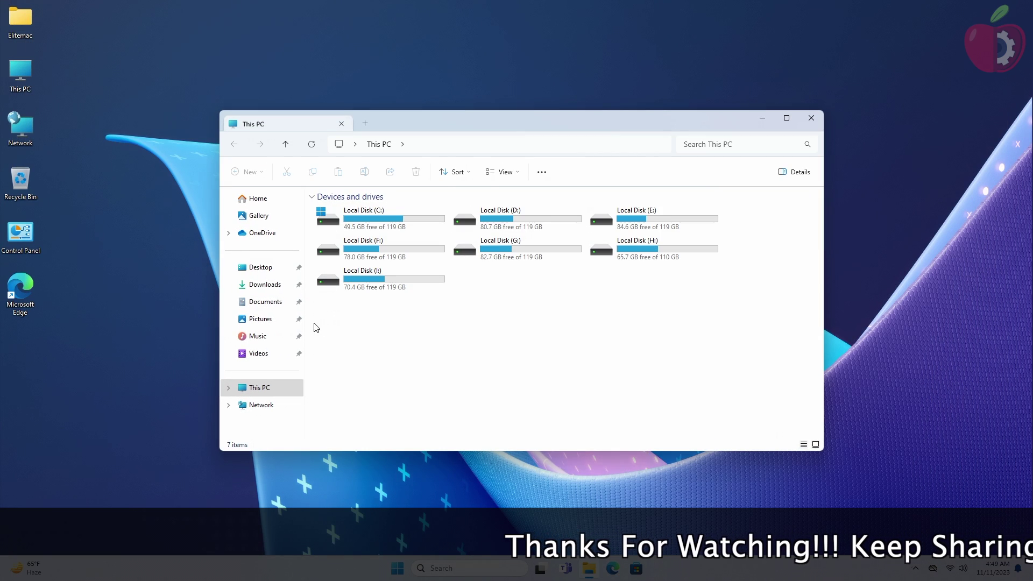
left_click(267, 288)
left_click(416, 226)
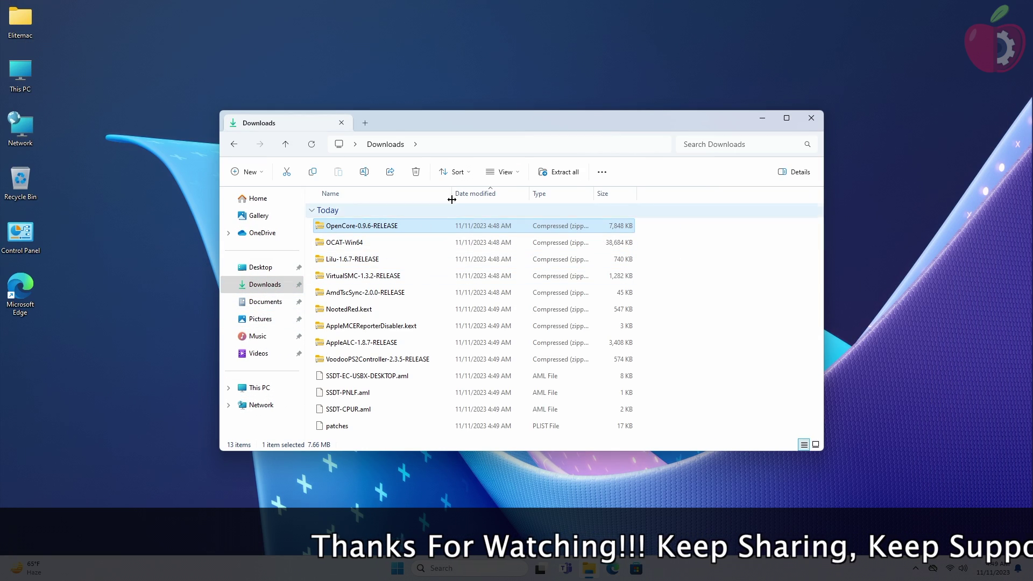
left_click(536, 175)
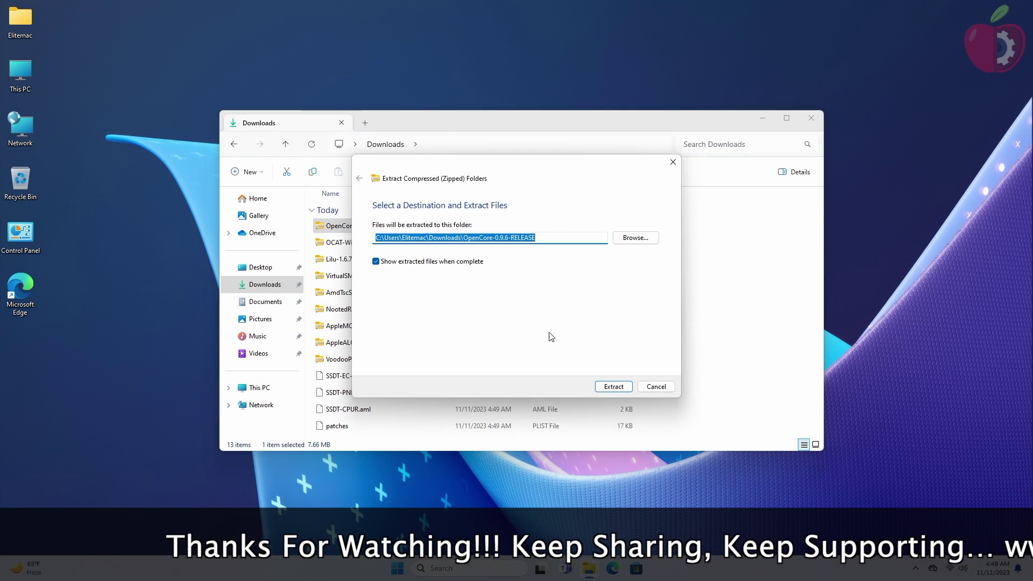
left_click(612, 386)
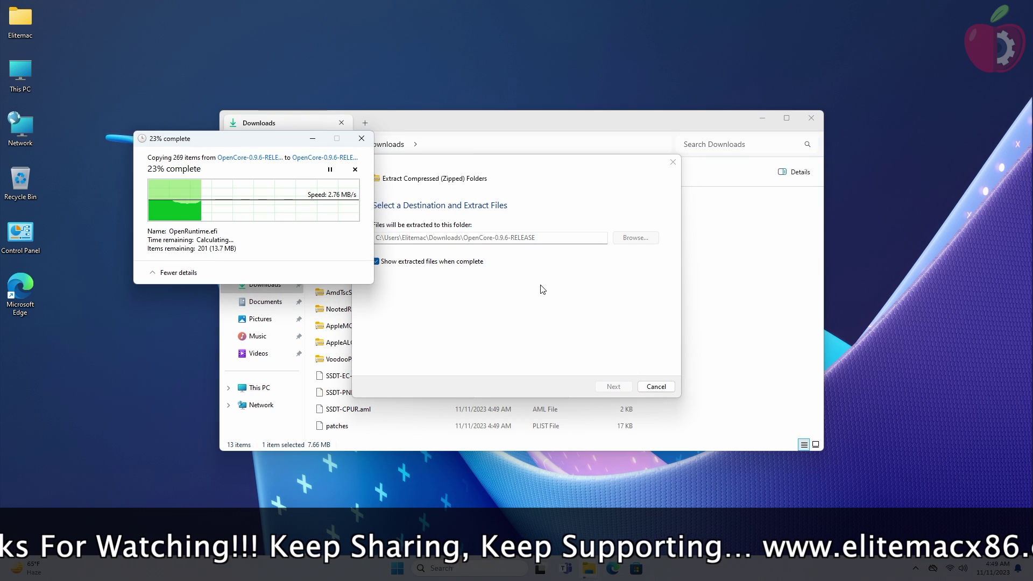
left_click(471, 262)
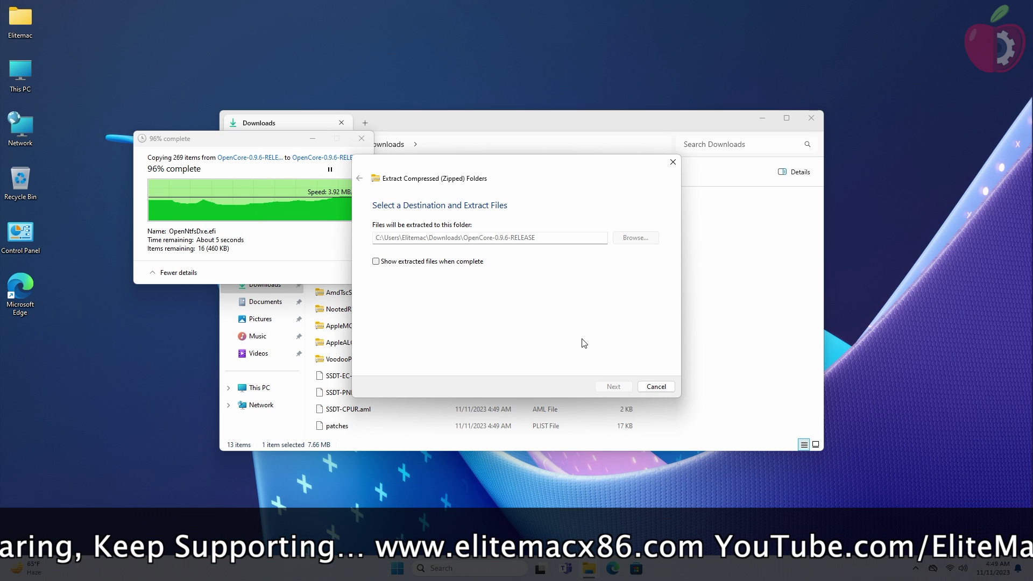
Extract the OCAT-Win64 archive in the Downloads folder to its default destination.
left_click(447, 260)
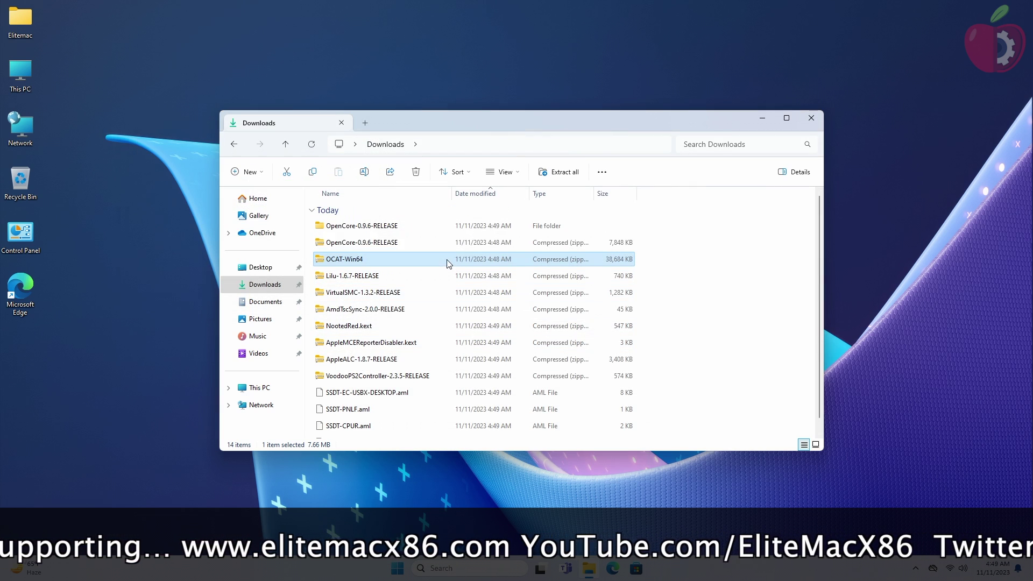
left_click(549, 172)
left_click(612, 385)
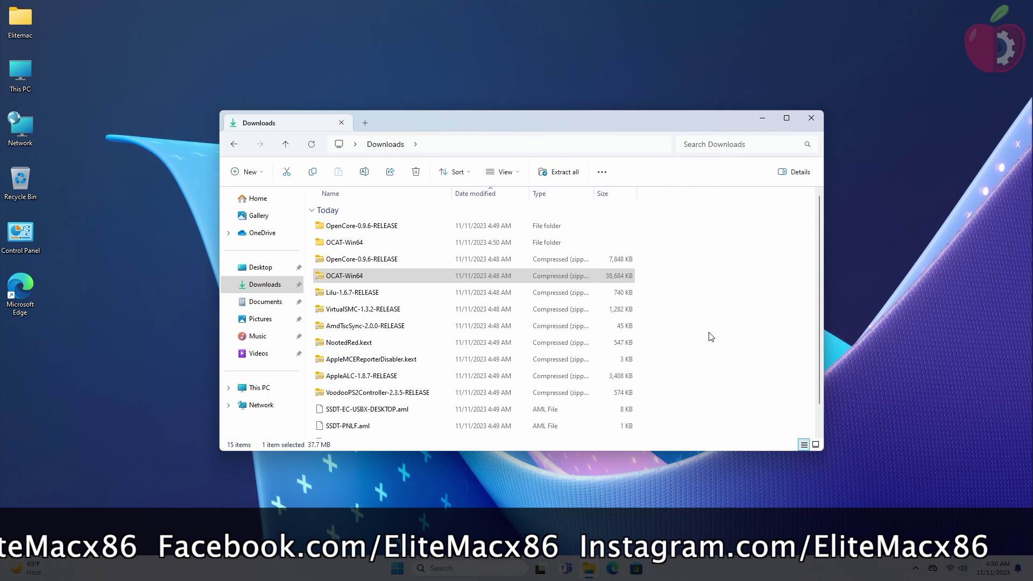
Move the extracted OpenCore-0.9.6-RELEASE and OCAT-Win64 folders, the three SSDT .aml files and the patches file from Downloads to the desktop.
left_click(404, 230)
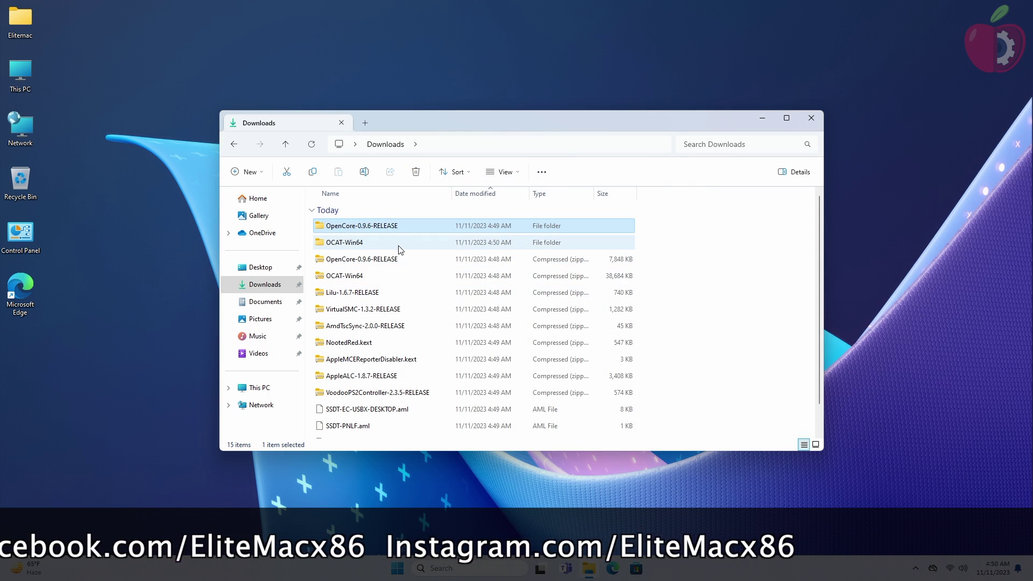
left_click(401, 246)
scroll(421, 377, "down", 1)
left_click(419, 382, "ctrl")
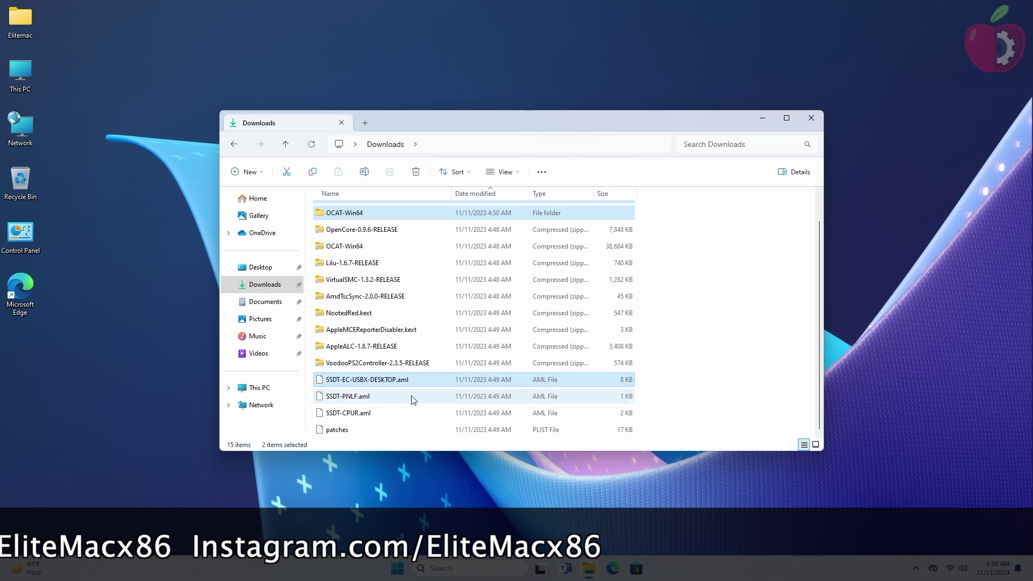
left_click(412, 398, "ctrl")
left_click(400, 413, "ctrl")
left_click(388, 429, "ctrl")
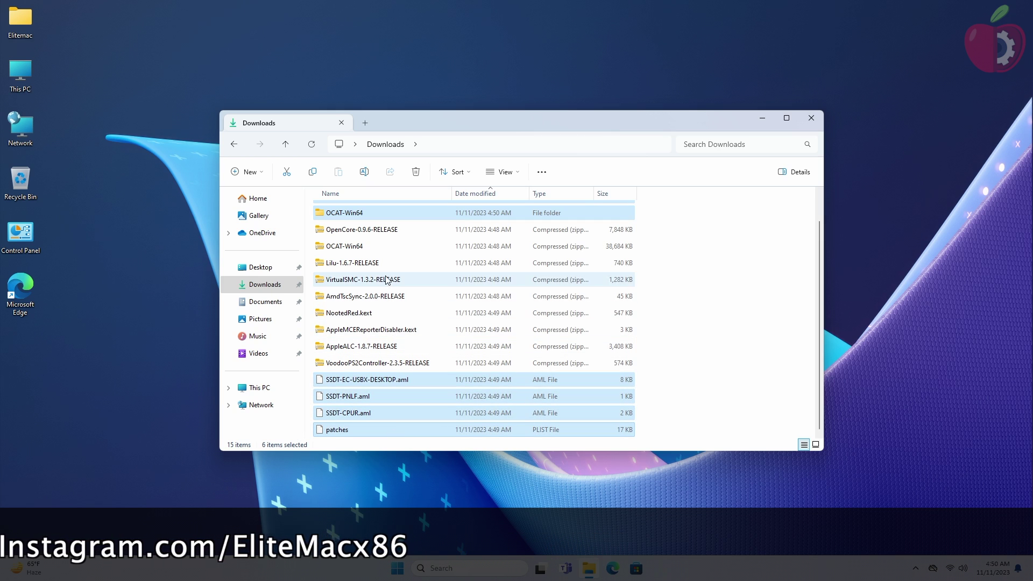
left_click_drag(414, 211, 863, 93)
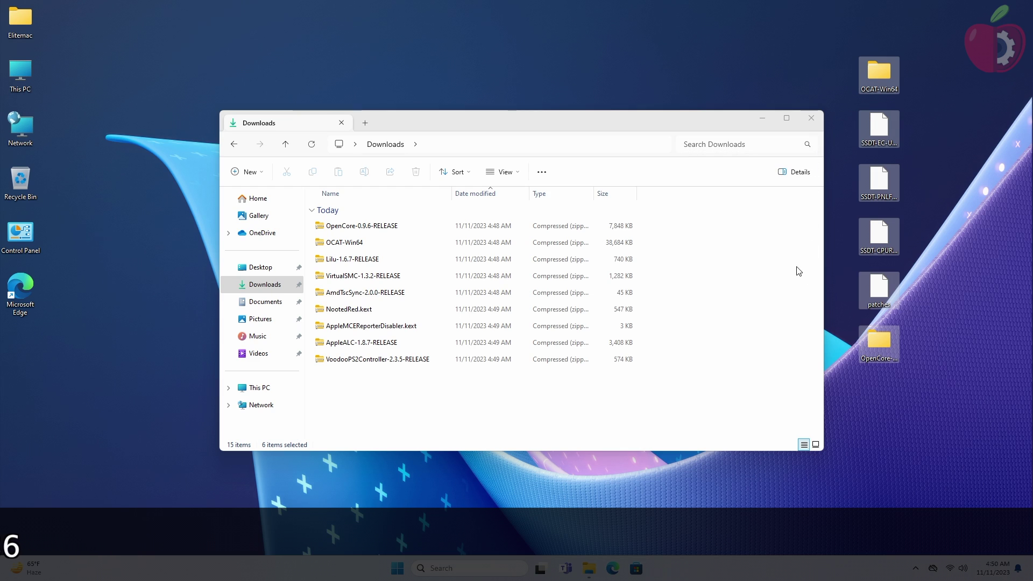
Create a new folder named Kexts on the desktop and open it.
right_click(928, 194)
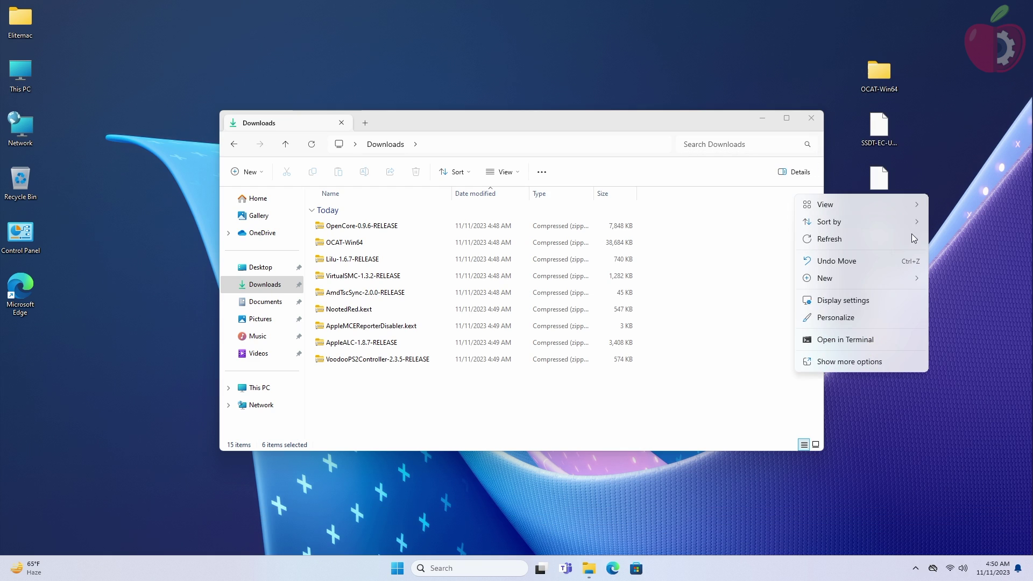
mouse_move(883, 278)
left_click(836, 281)
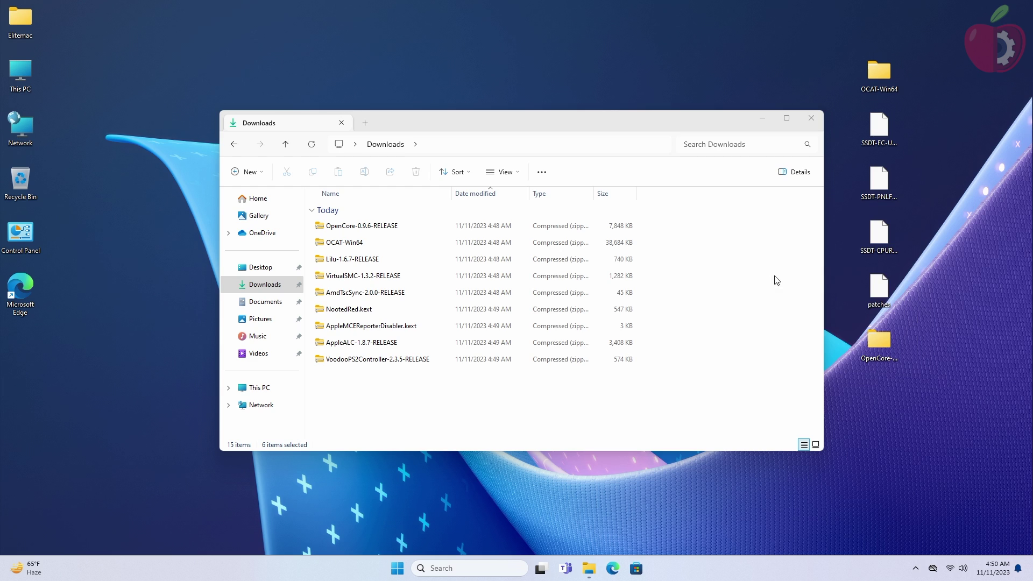
type("Kexts")
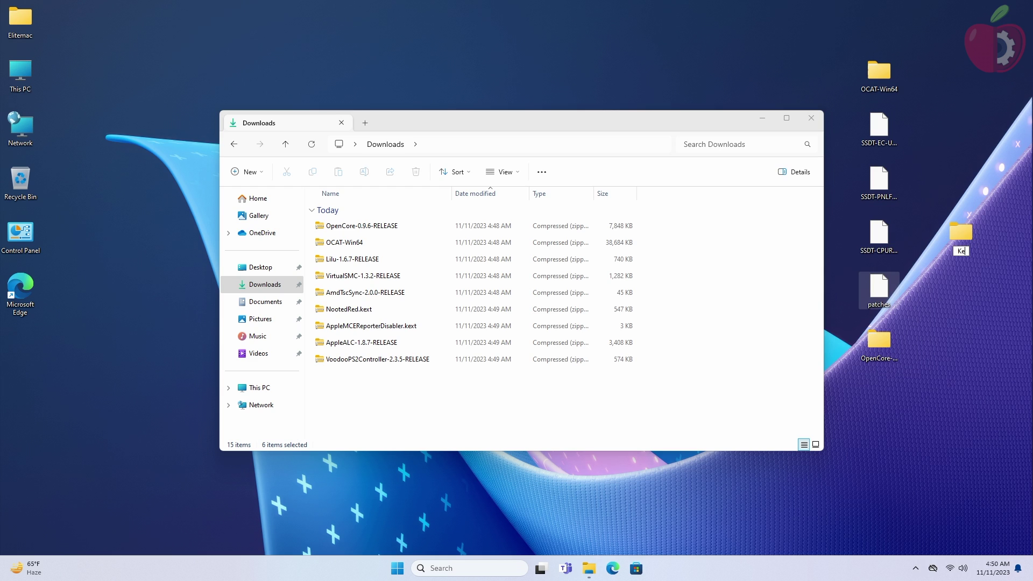
double_click(957, 233)
Copy Lilu.kext from the Lilu-1.6.7-RELEASE archive in Downloads into the desktop Kexts folder.
left_click(579, 115)
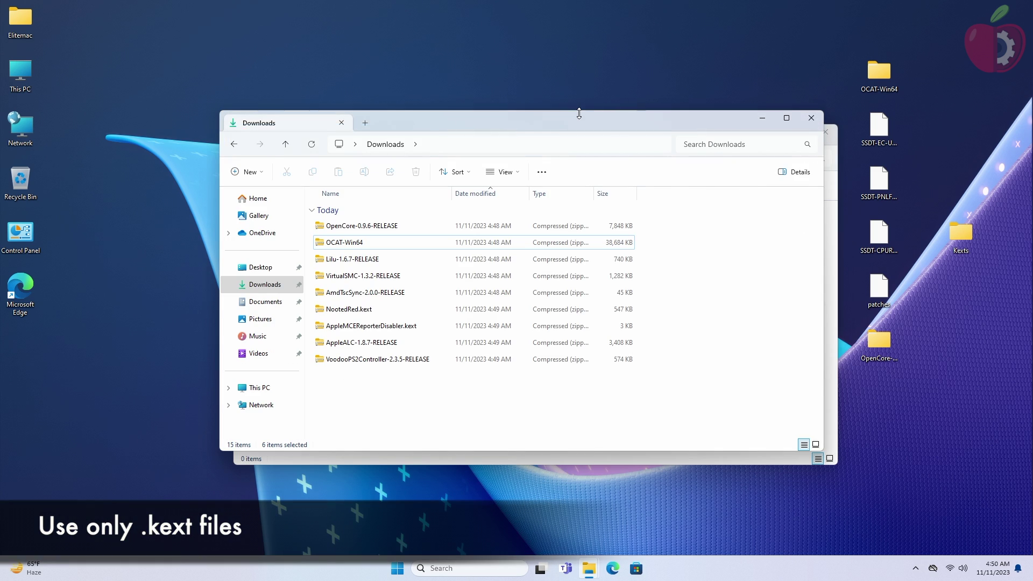
double_click(370, 254)
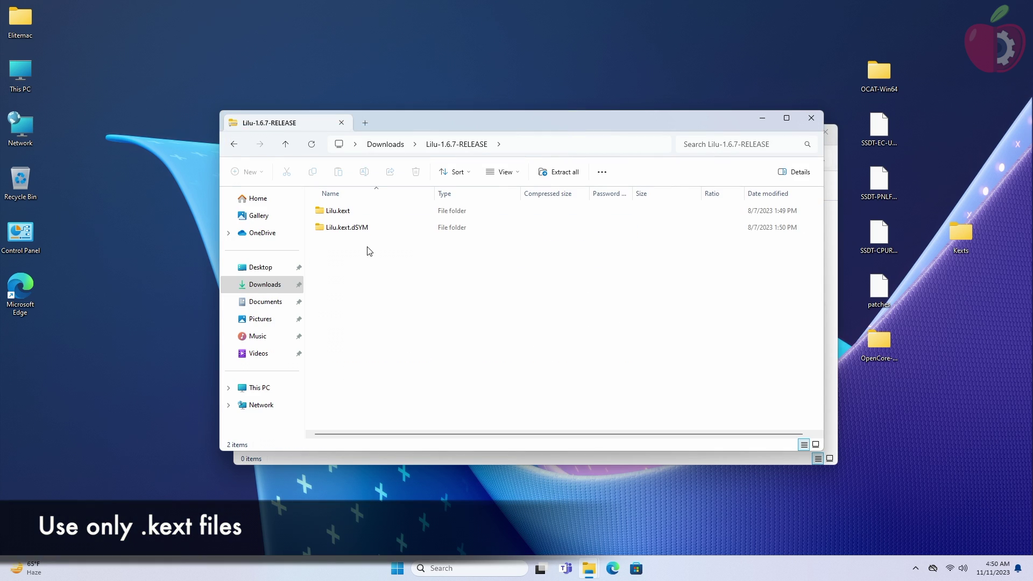
left_click(344, 210)
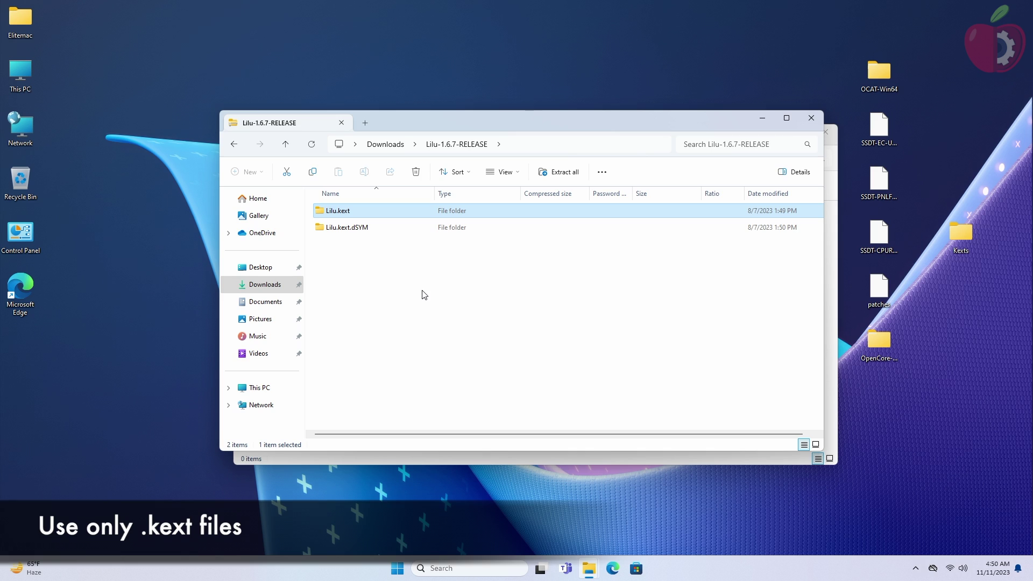
left_click(411, 459)
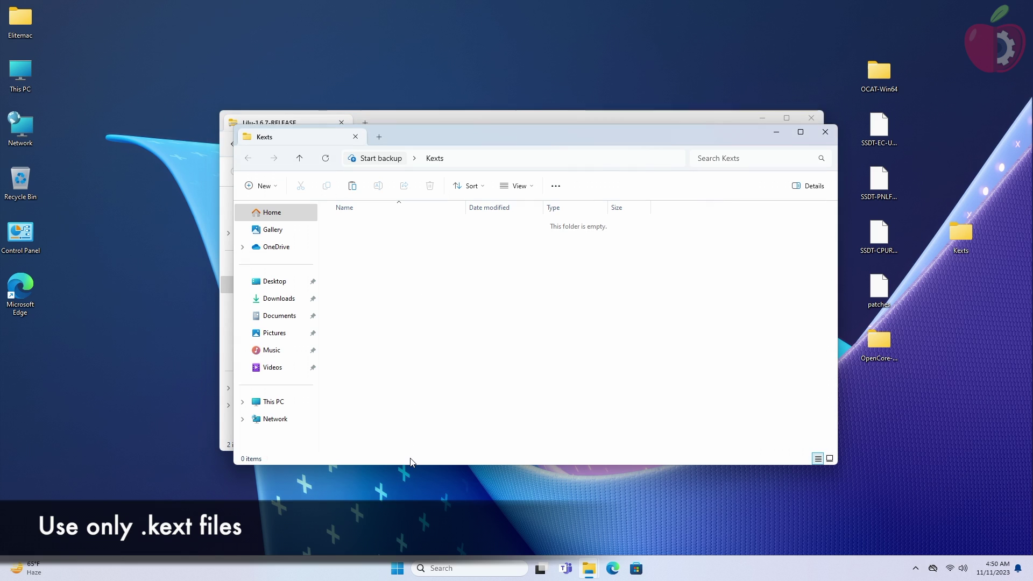
key("ctrl+v")
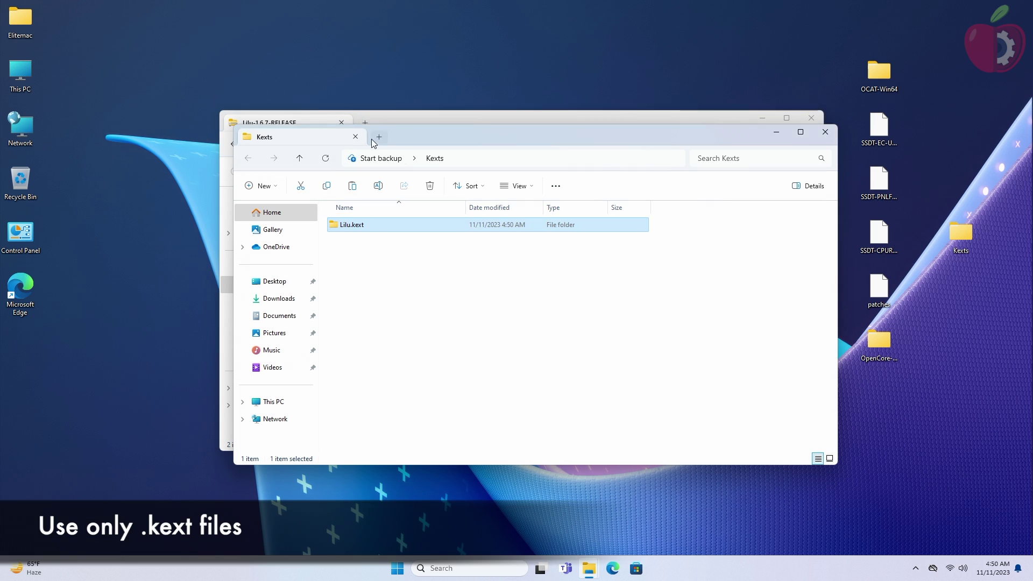
Copy VirtualSMC.kext from the Kexts subfolder of the VirtualSMC-1.3.2-RELEASE archive into the desktop Kexts folder.
left_click(393, 124)
left_click(242, 146)
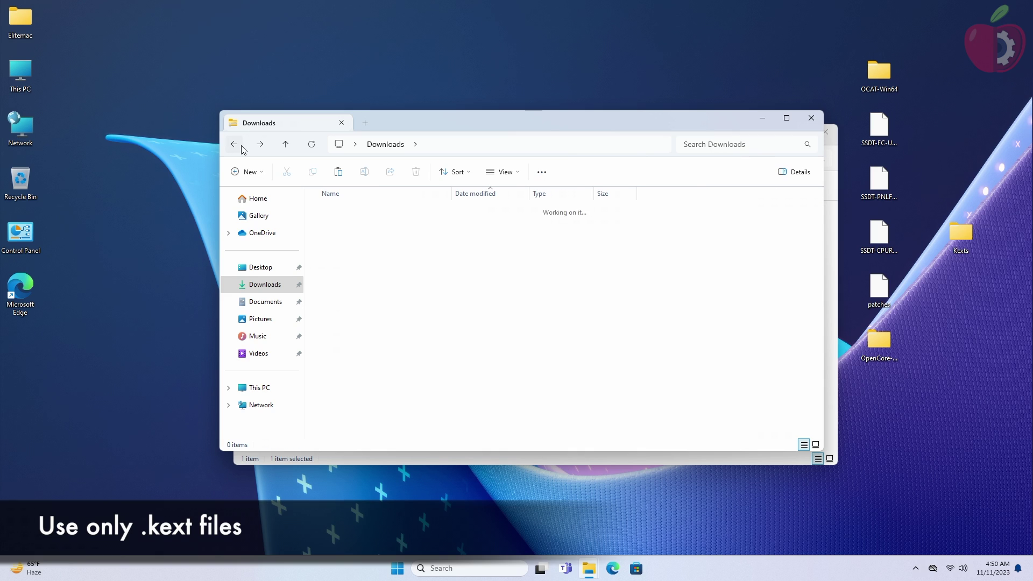
double_click(341, 272)
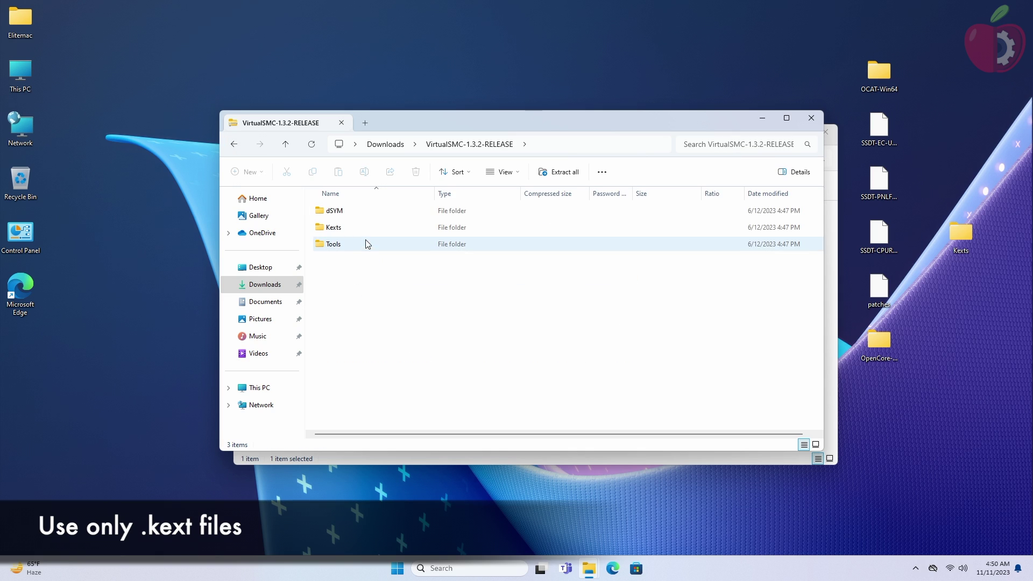
double_click(365, 227)
left_click(379, 295)
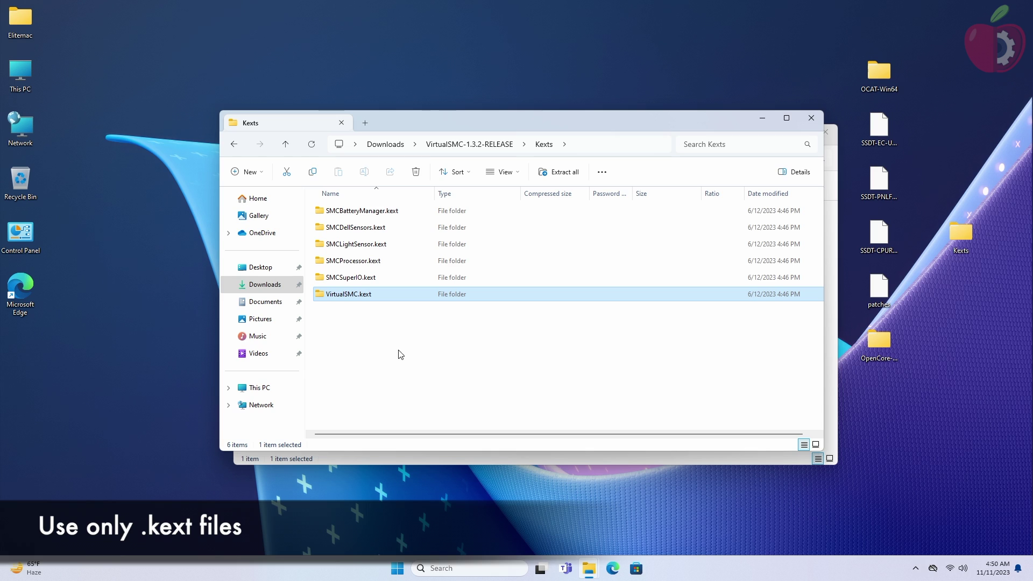
left_click(436, 460)
key("ctrl+v")
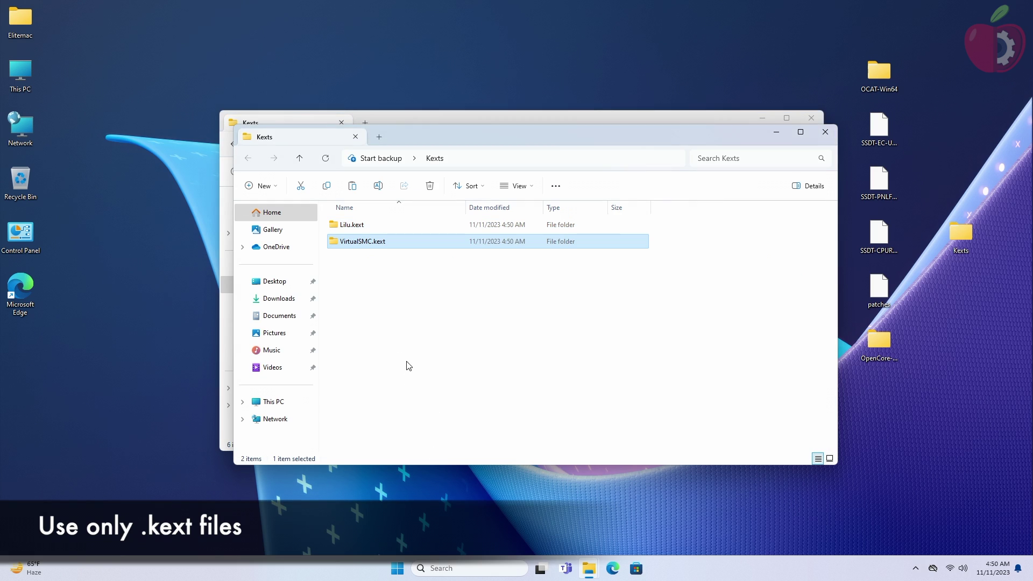
Copy AmdTscSync.kext from the AmdTscSync-2.0.0-RELEASE archive in Downloads into the desktop Kexts folder.
left_click(226, 149)
left_click(231, 147)
left_click(230, 149)
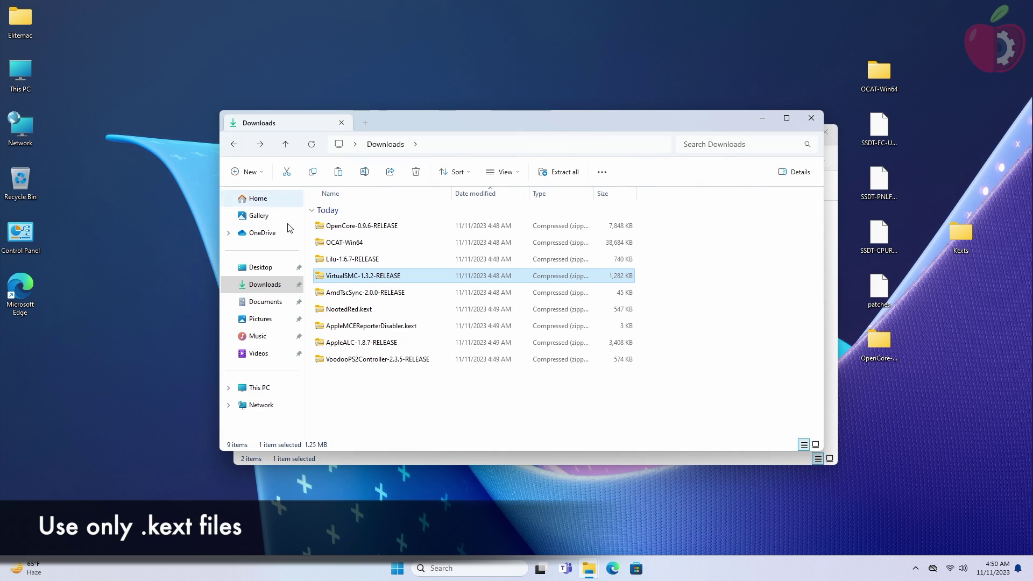
double_click(333, 290)
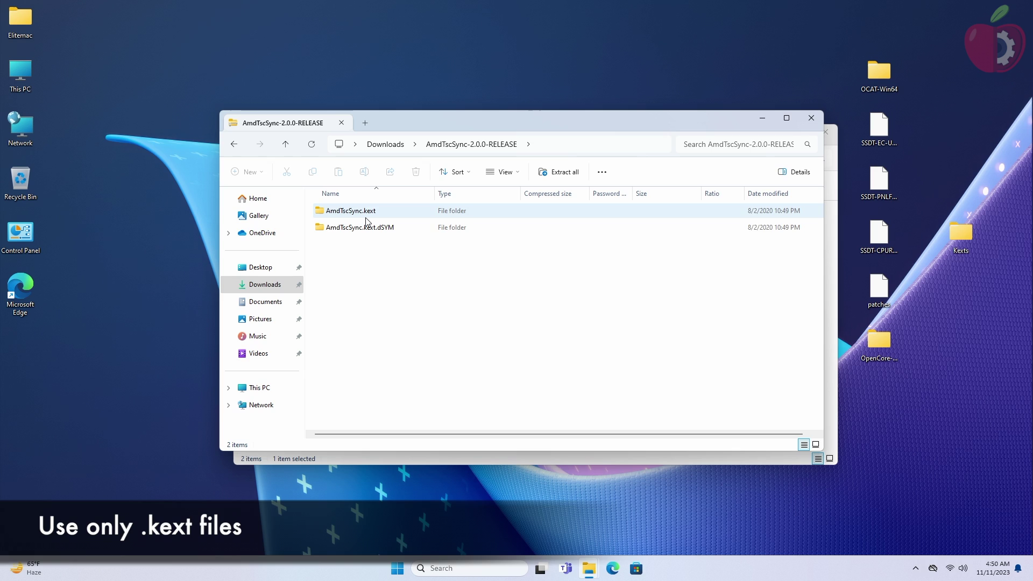
left_click(366, 215)
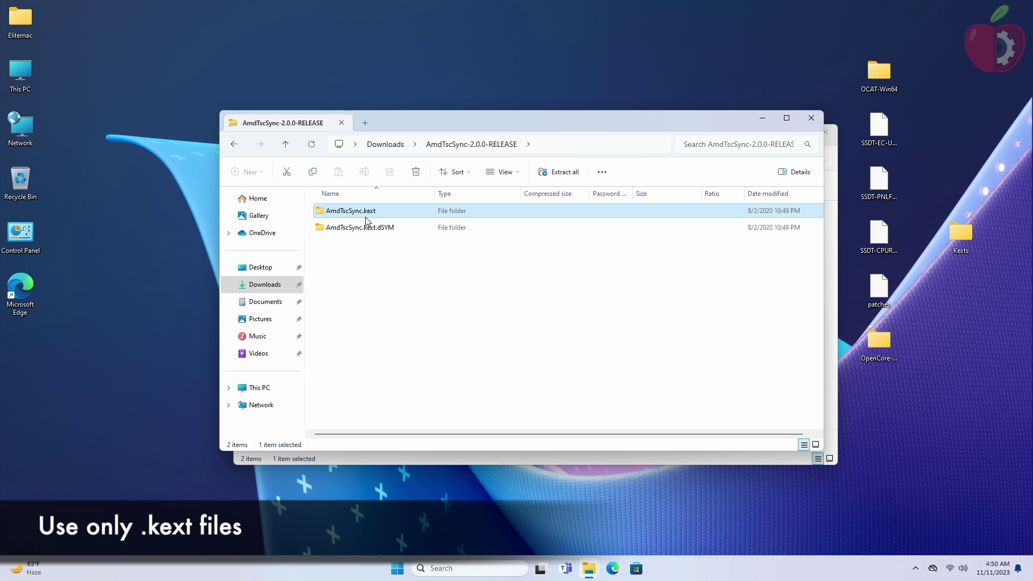
left_click(458, 455)
key("ctrl+v")
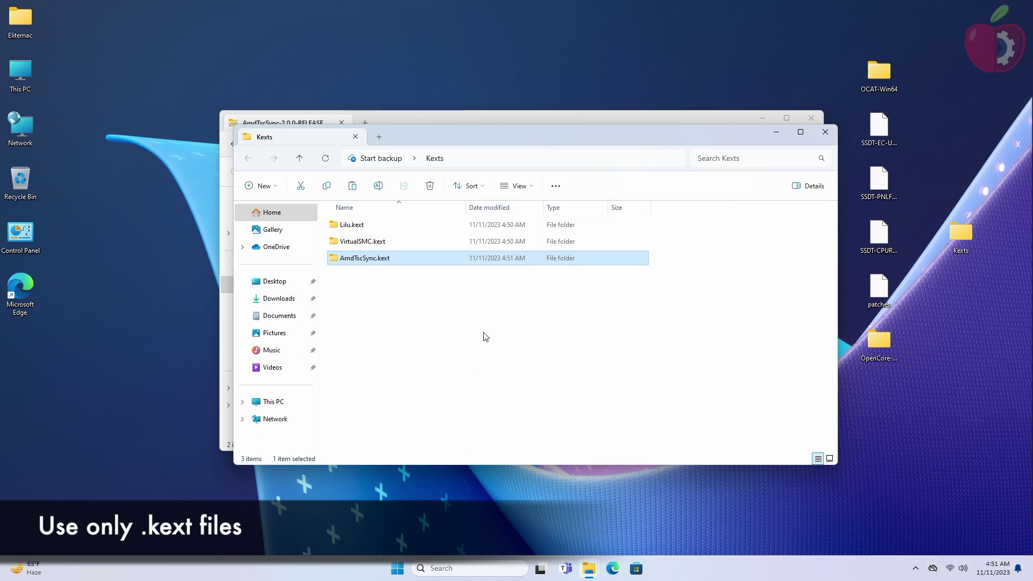
Copy NootedRed.kext from its zip archive in Downloads into the desktop Kexts folder.
left_click(402, 115)
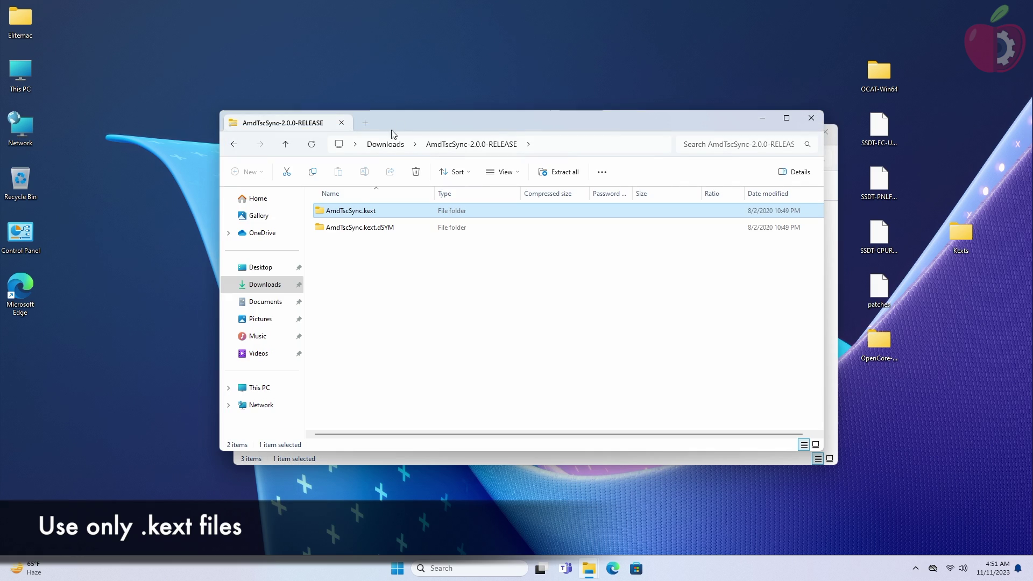
left_click(235, 145)
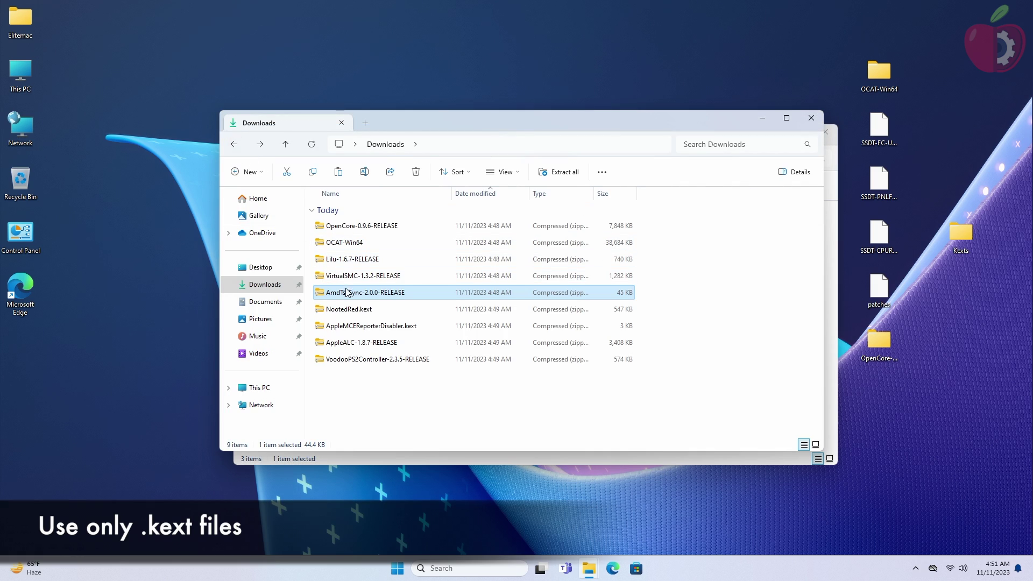
double_click(354, 313)
left_click(375, 212)
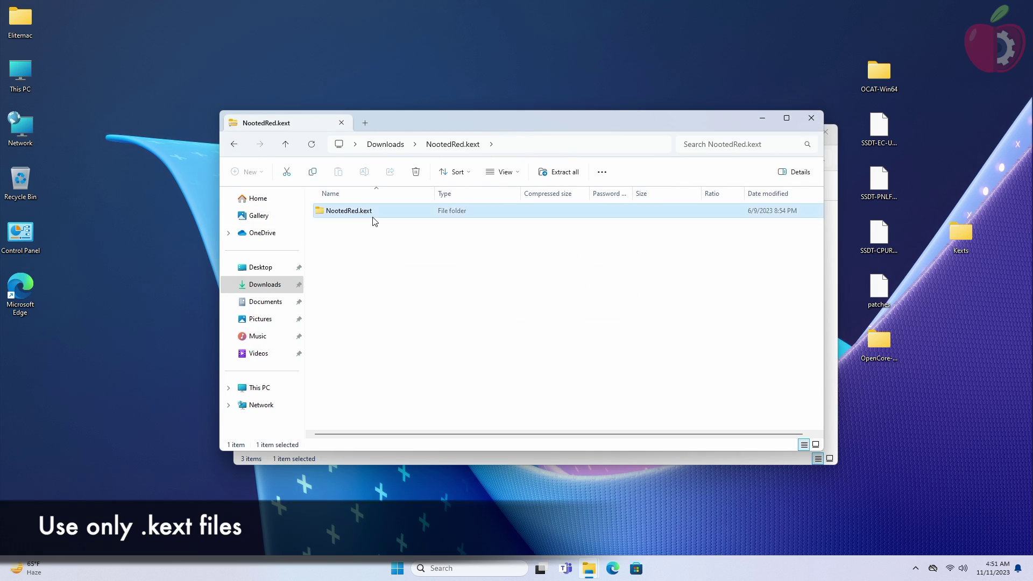
left_click(474, 461)
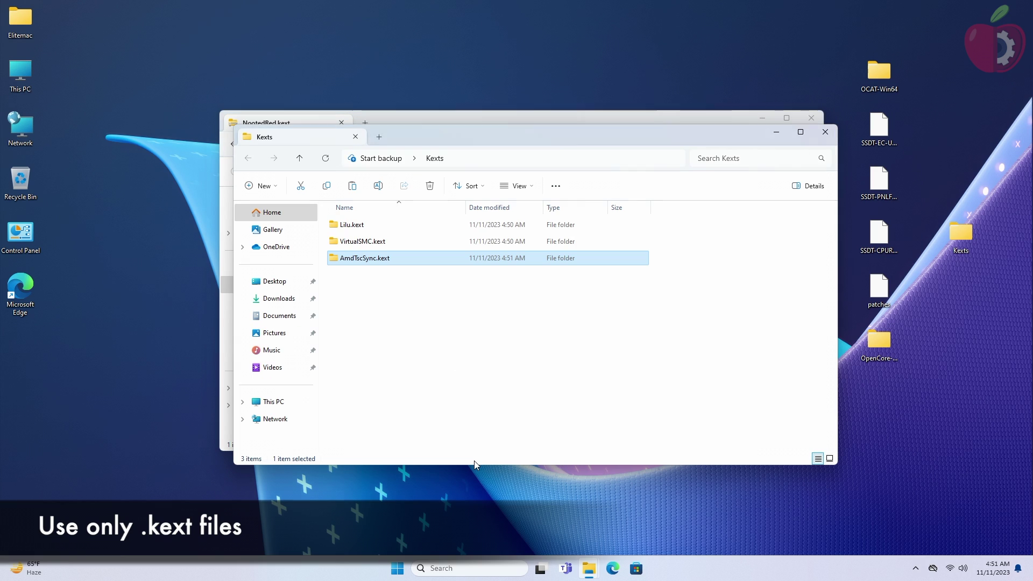
key("ctrl+v")
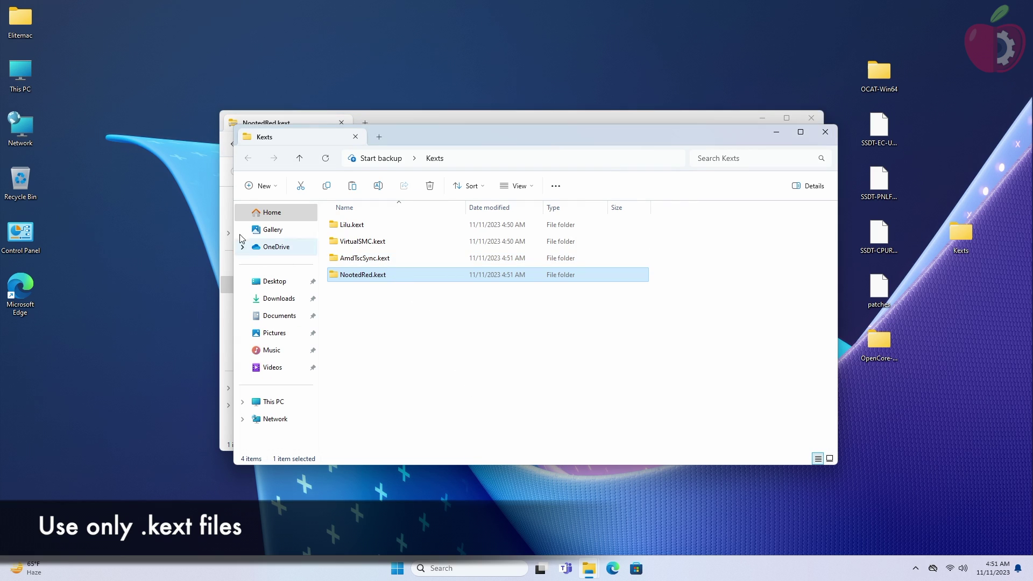
Copy AppleMCEReporterDisabler.kext from its zip archive in Downloads into the desktop Kexts folder.
left_click(230, 147)
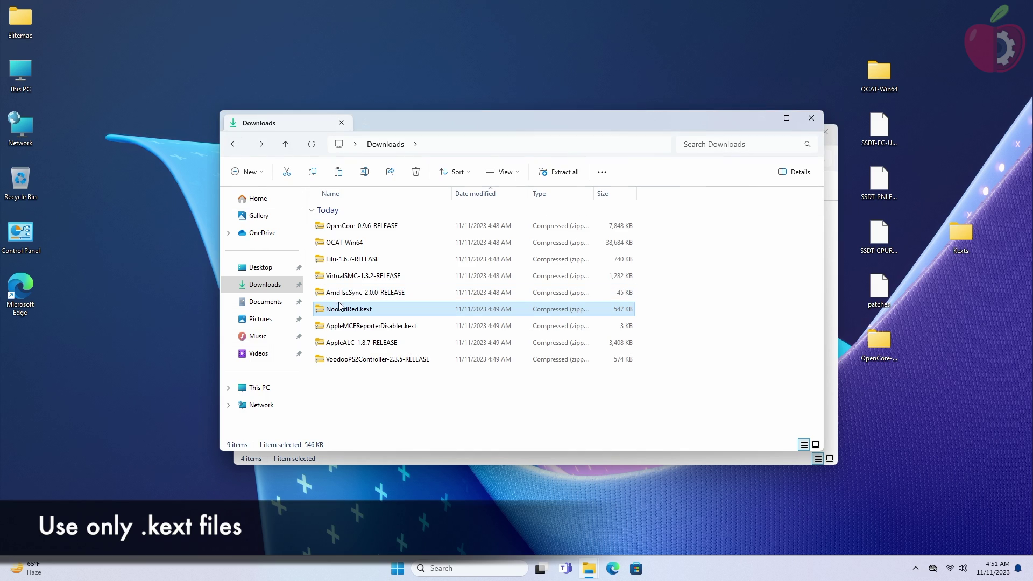
double_click(347, 325)
left_click(376, 230)
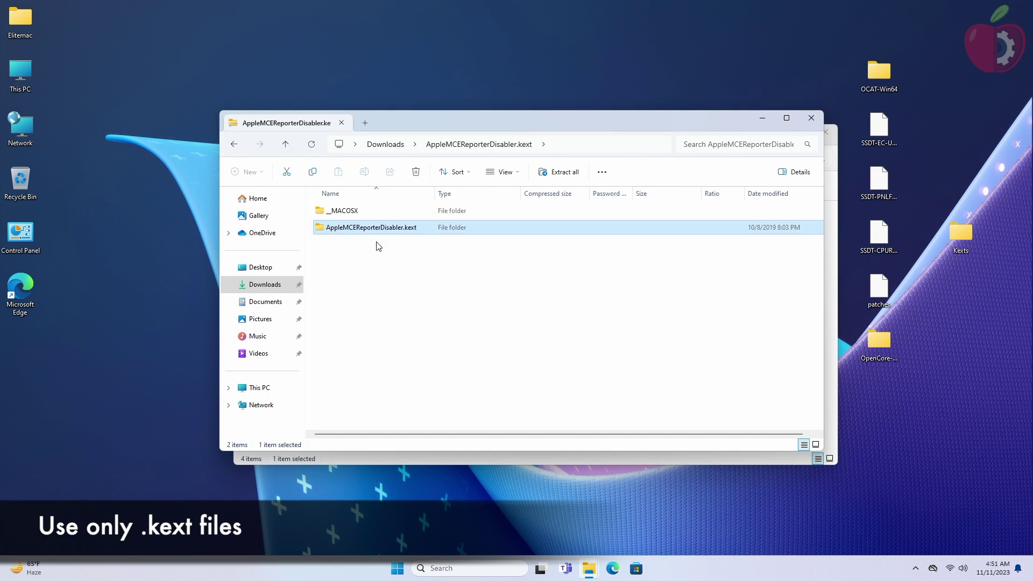
key("ctrl+c")
left_click(419, 457)
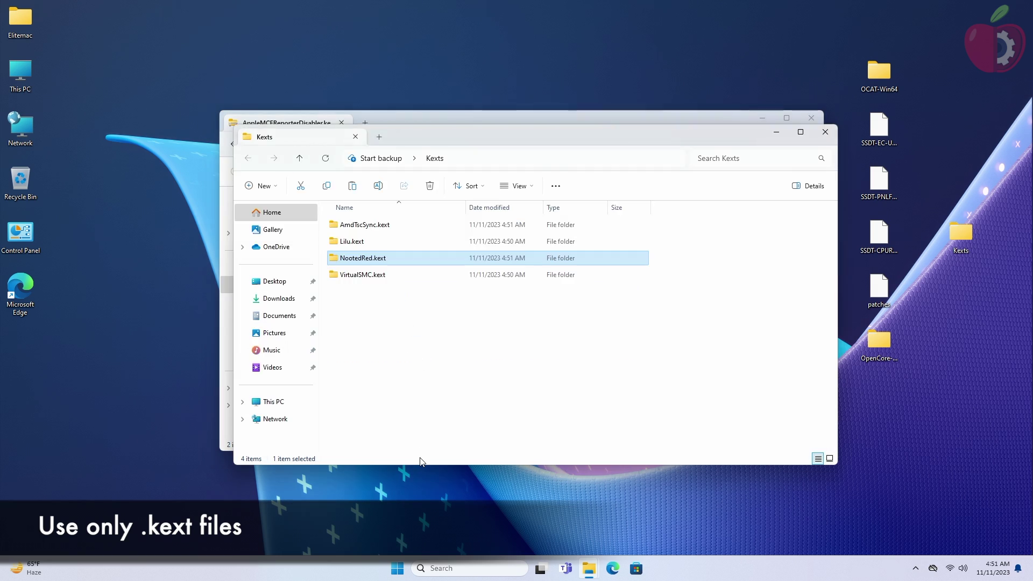
key("ctrl+v")
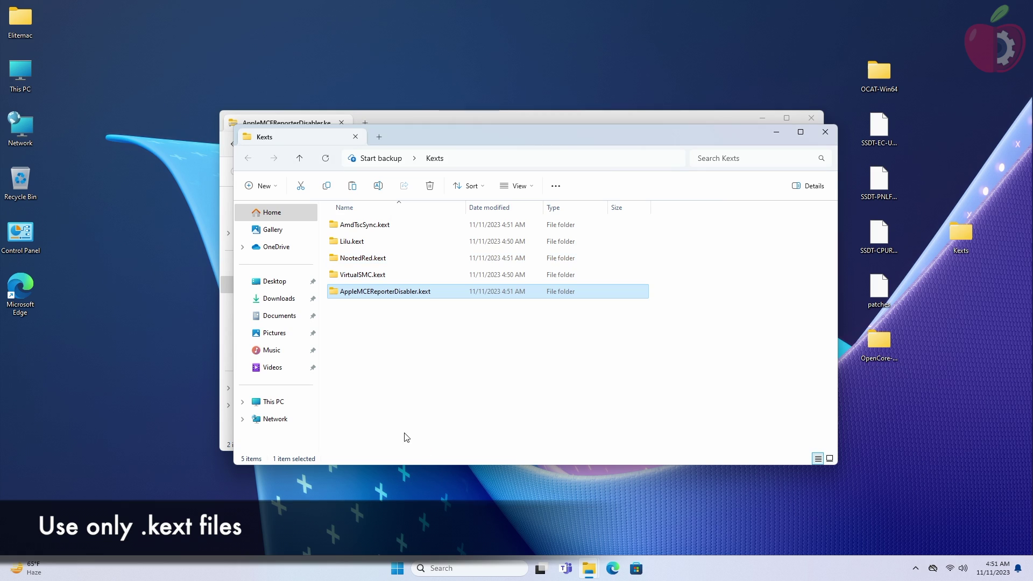
Copy AppleALC.kext from the AppleALC-1.8.7-RELEASE archive in Downloads into the desktop Kexts folder.
left_click(231, 148)
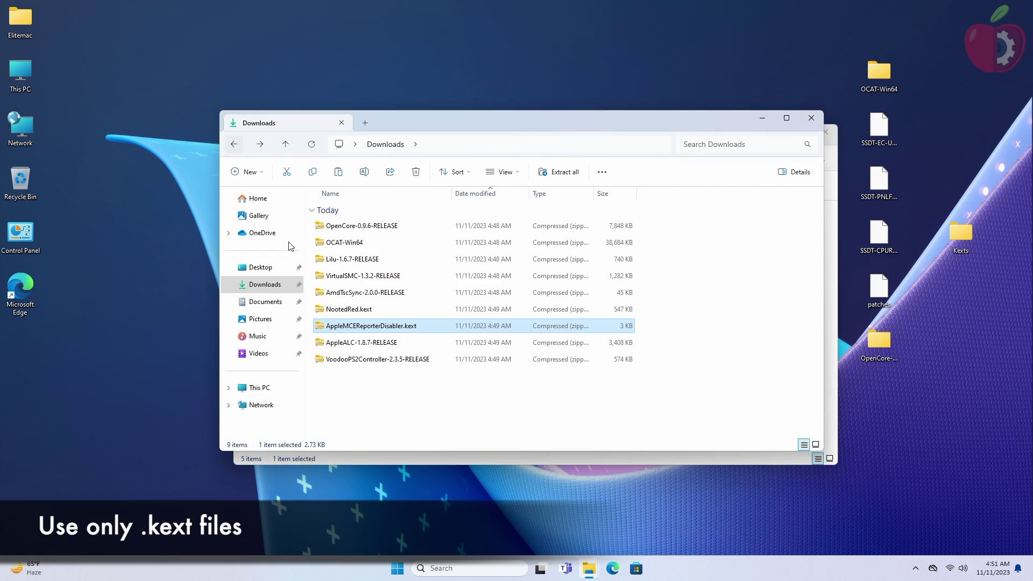
double_click(370, 344)
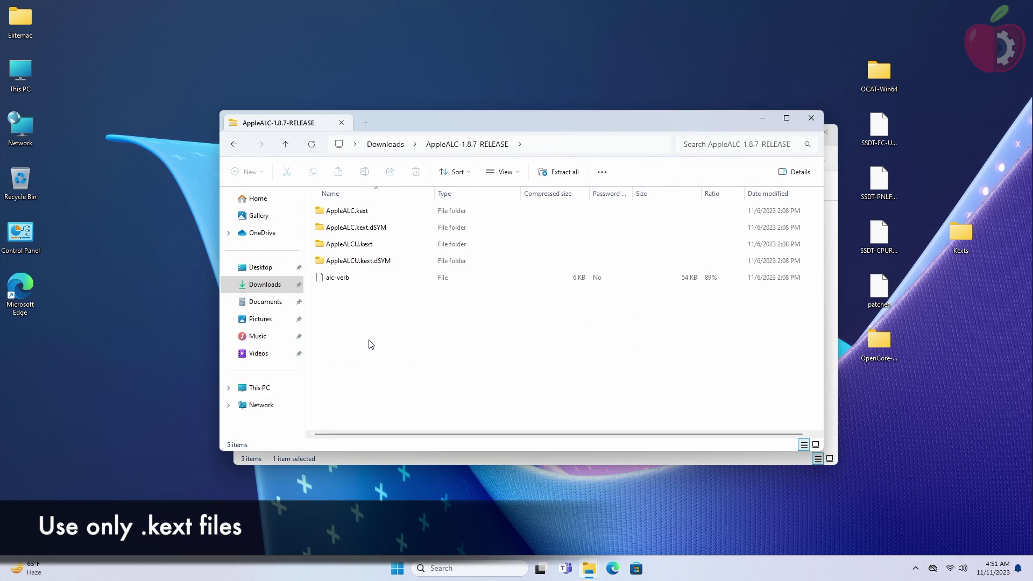
left_click(383, 217)
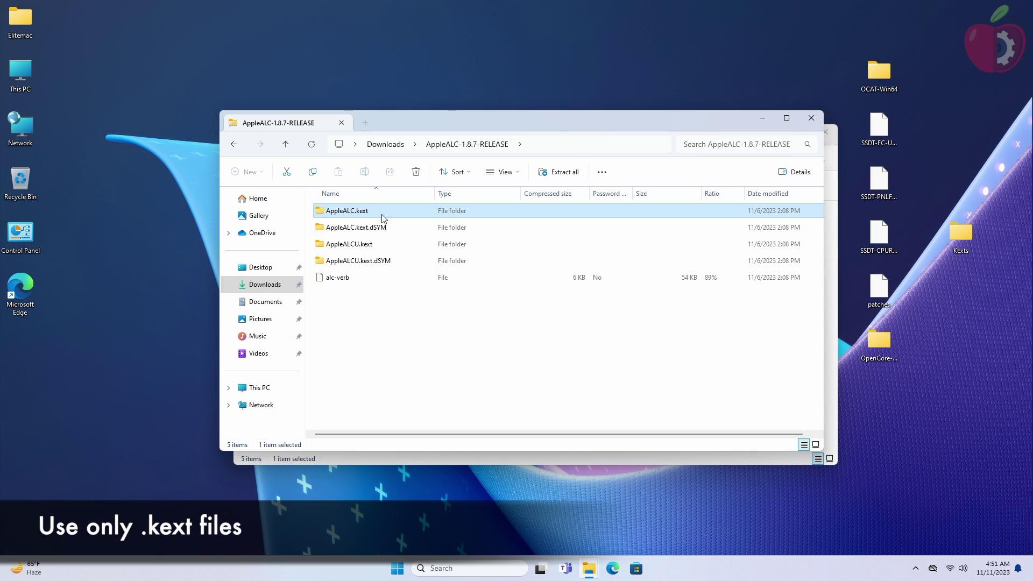
left_click(467, 461)
key("ctrl+v")
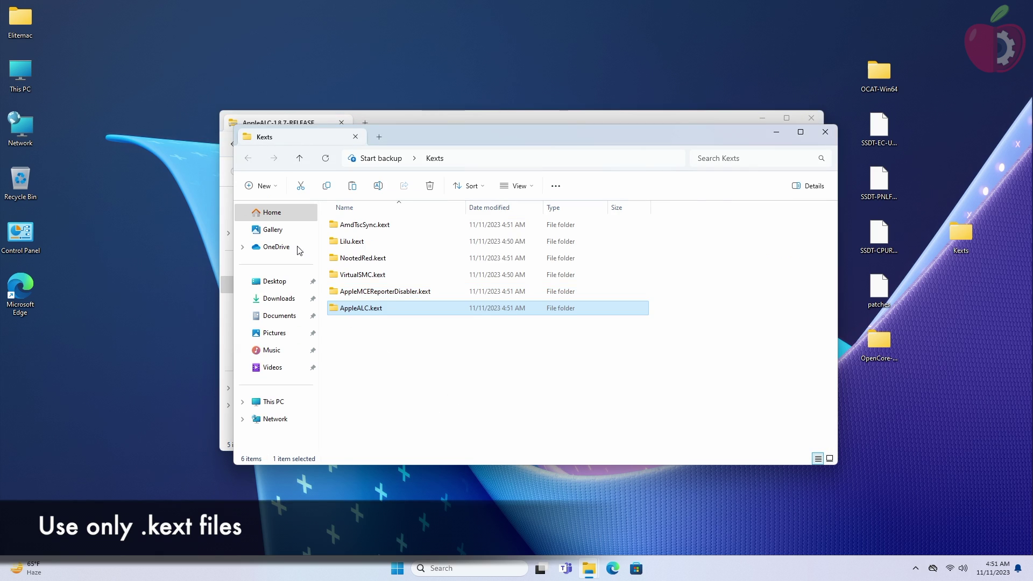
Copy VoodooPS2Controller.kext from the VoodooPS2Controller-2.3.5-RELEASE archive in Downloads into the desktop Kexts folder and close both folder windows.
left_click(230, 146)
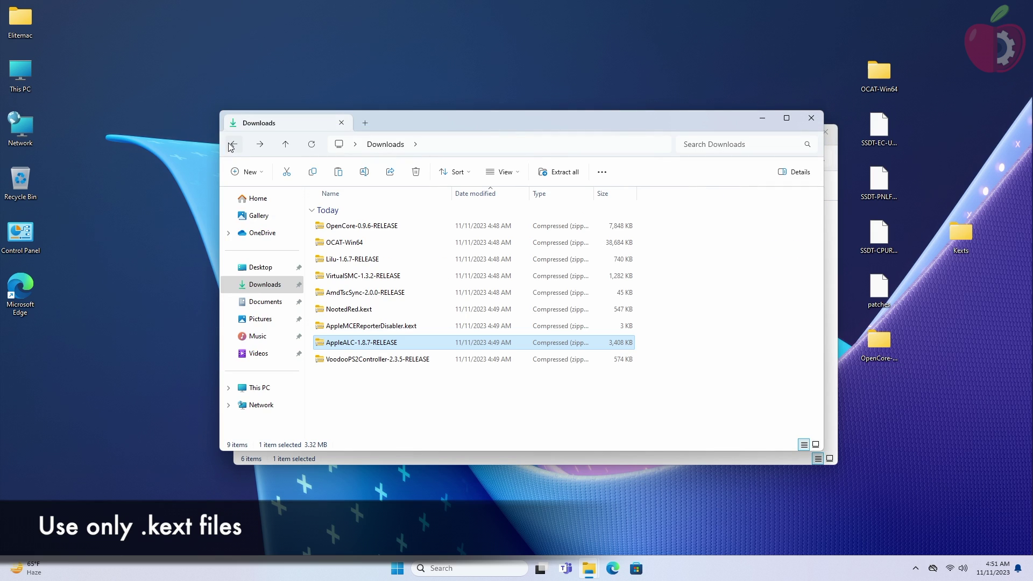
double_click(371, 357)
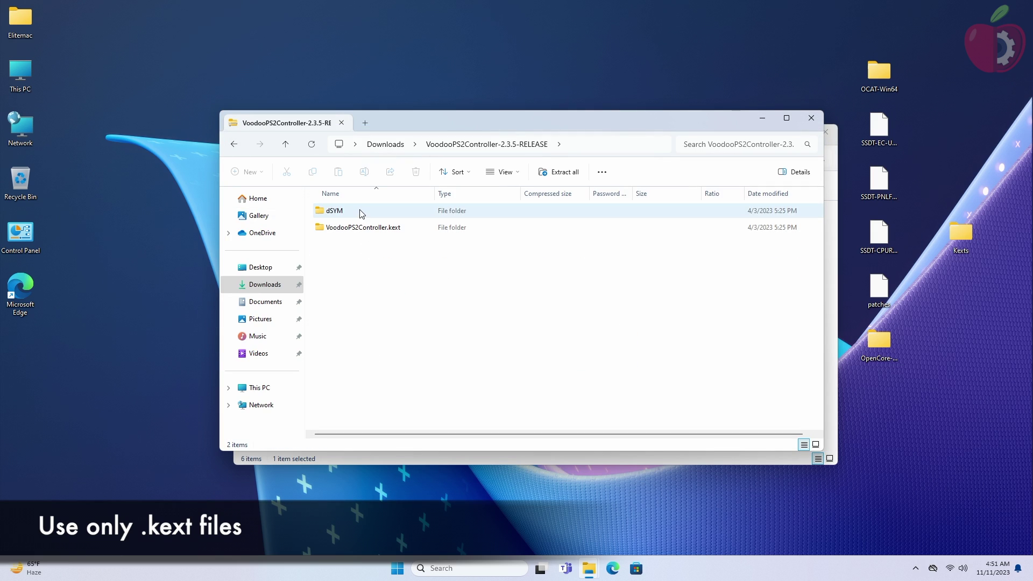
left_click(363, 228)
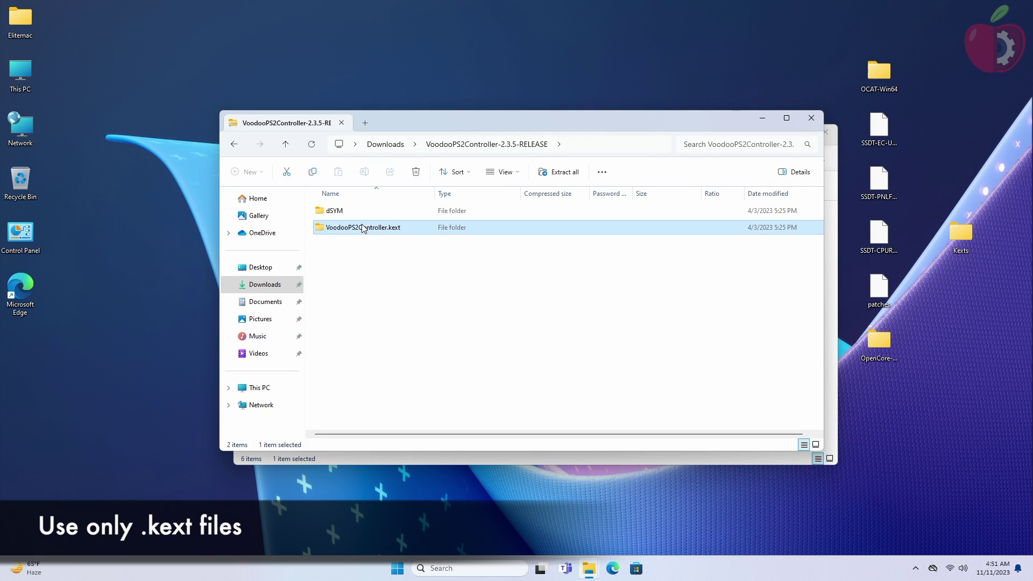
left_click(434, 463)
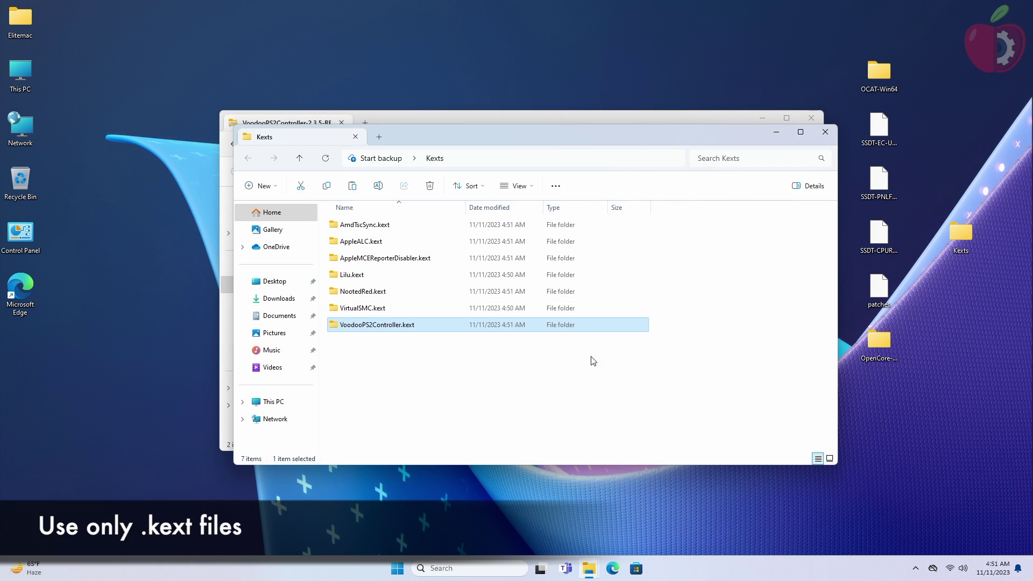
left_click(819, 131)
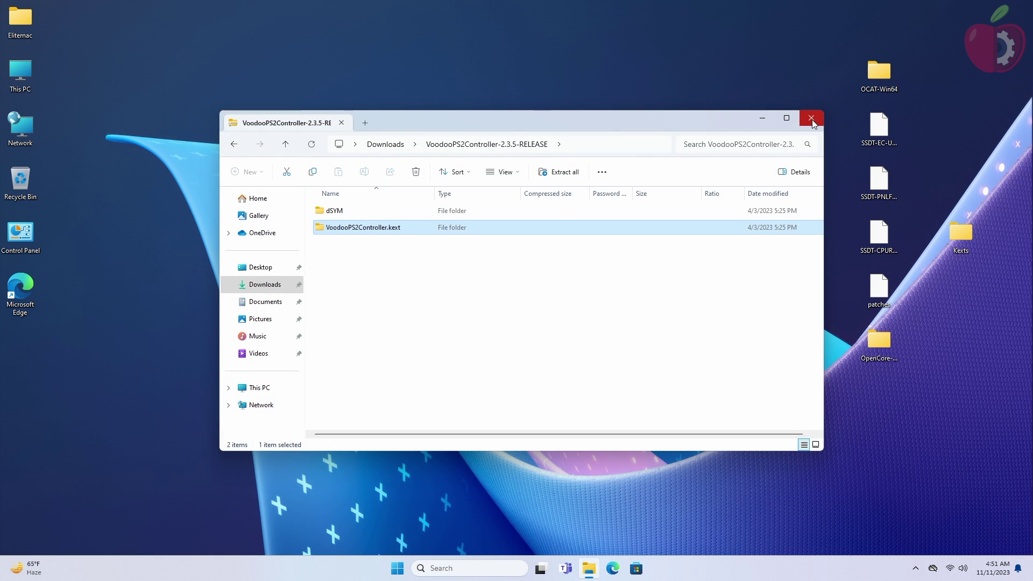
left_click(811, 118)
Group the OpenCore, OCAT-Win64, Kexts, patches and SSDT icons together on the desktop and refresh it.
right_click(375, 122)
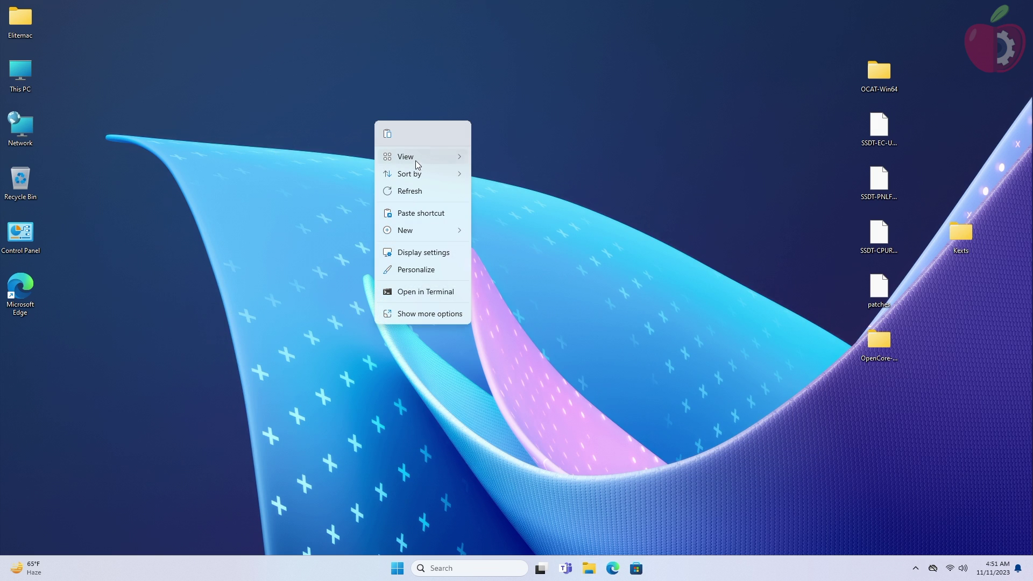
left_click(414, 191)
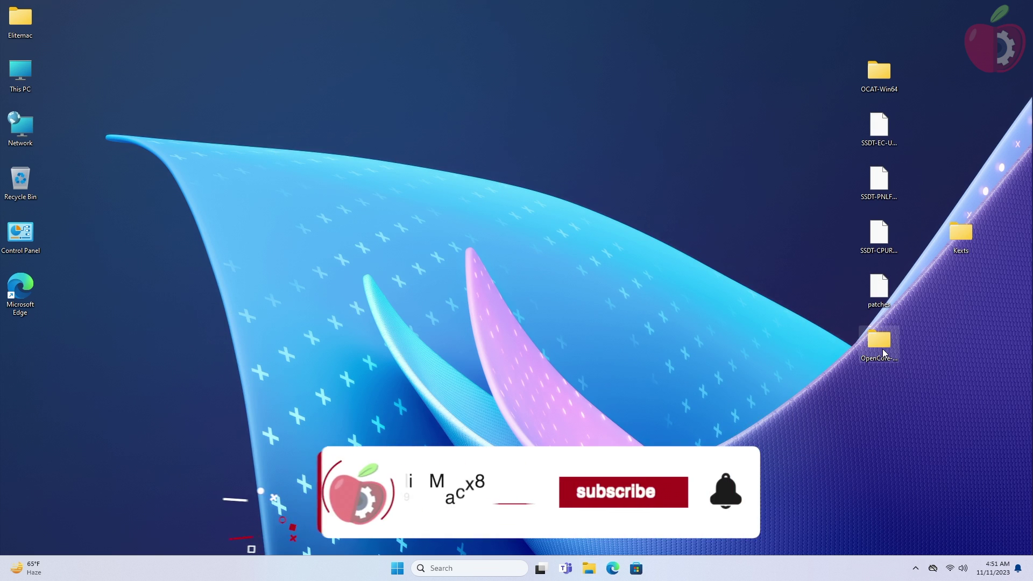
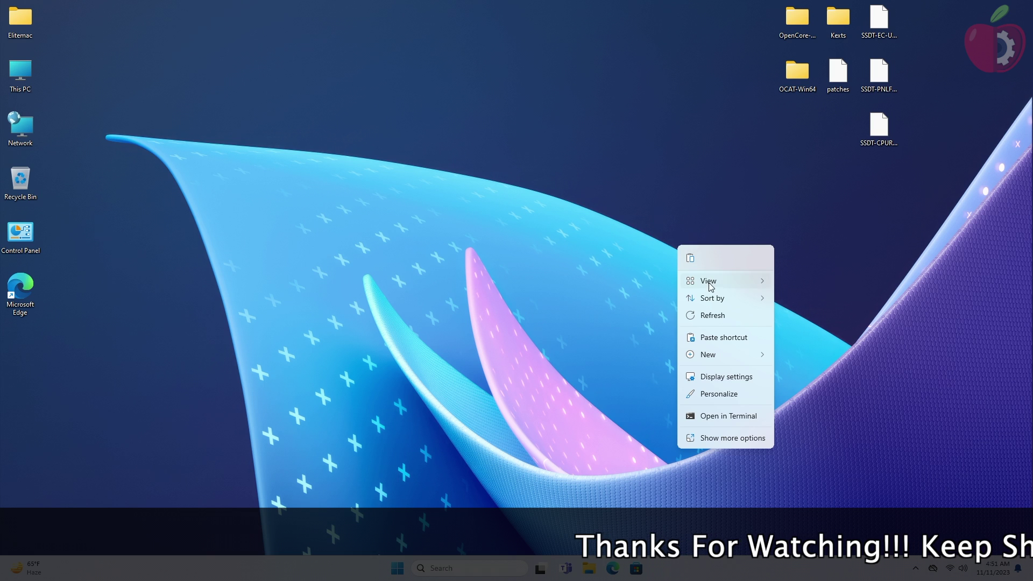
left_click(716, 316)
Run OCAuxiliaryTools from the desktop OCAT-Win64 folder as administrator.
double_click(797, 74)
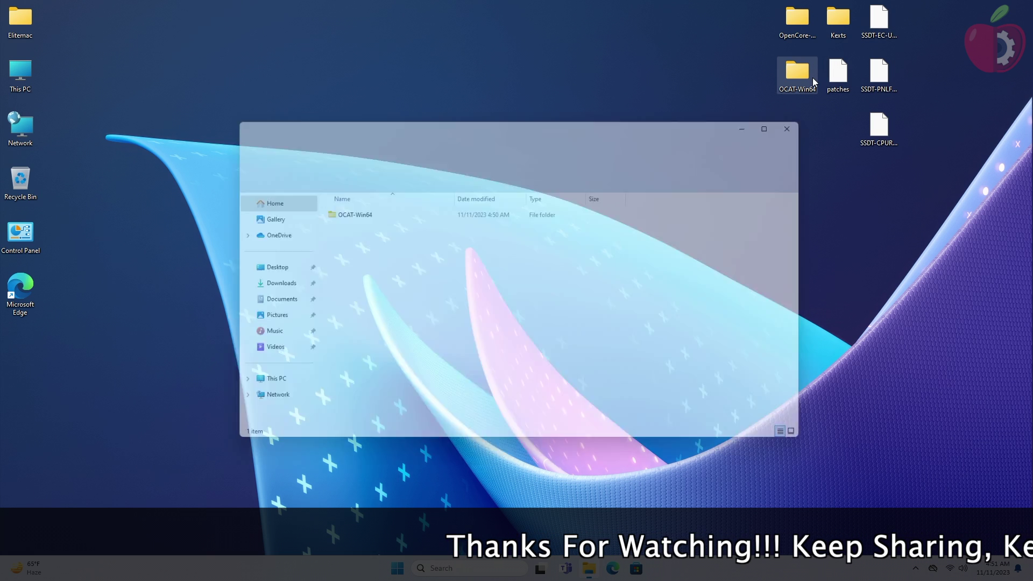
double_click(378, 212)
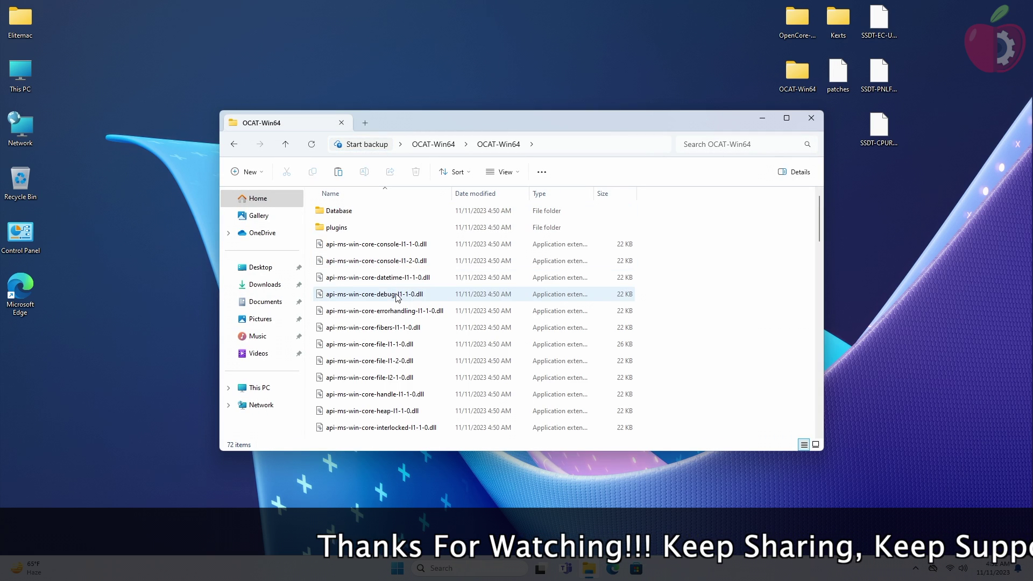
scroll(396, 295, "down", 15)
right_click(393, 217)
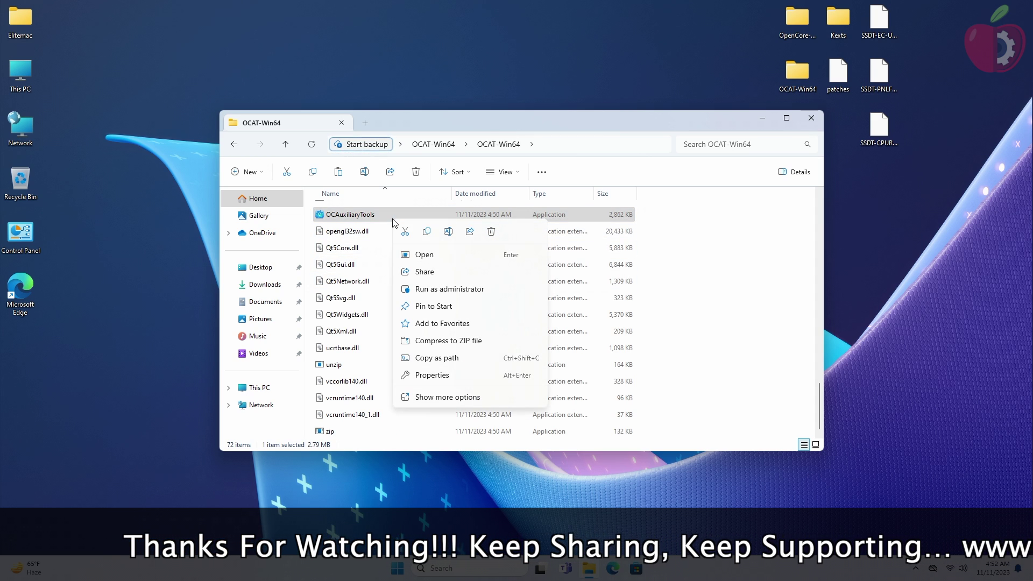
left_click(439, 289)
left_click(443, 376)
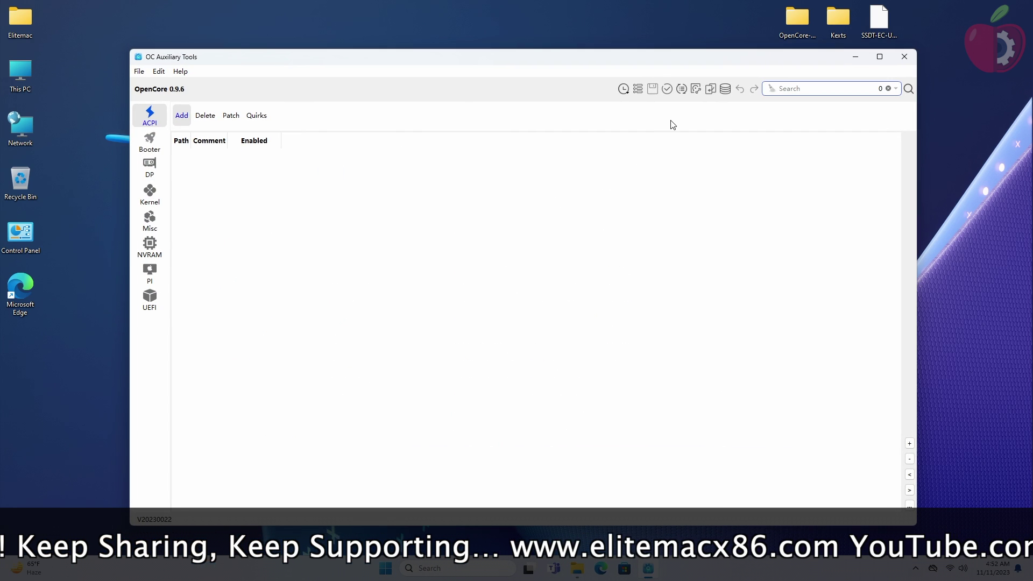
Update the OpenCore database to the latest version in OC Auxiliary Tools and close the program.
left_click(682, 89)
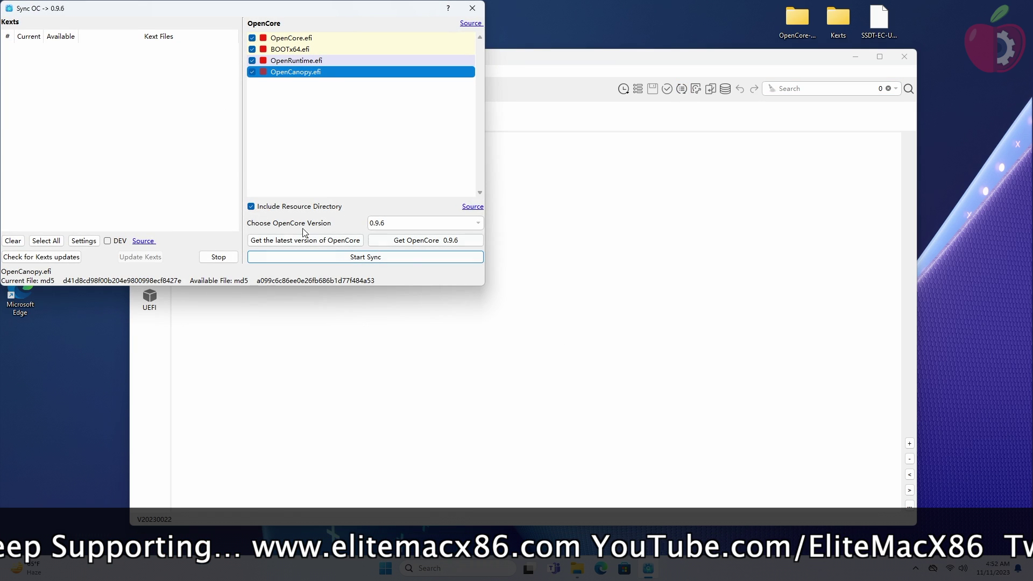
left_click(284, 243)
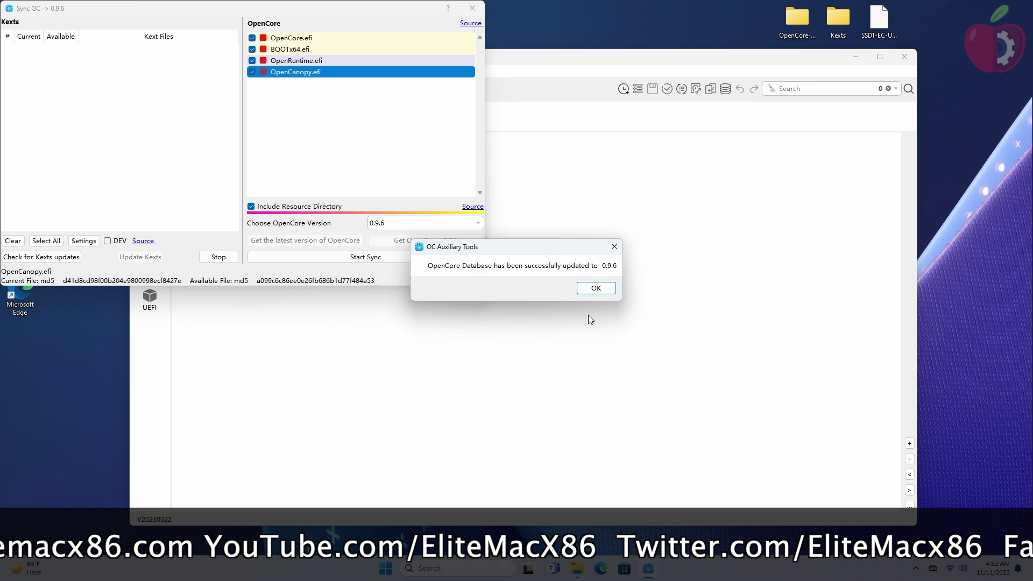
left_click(599, 292)
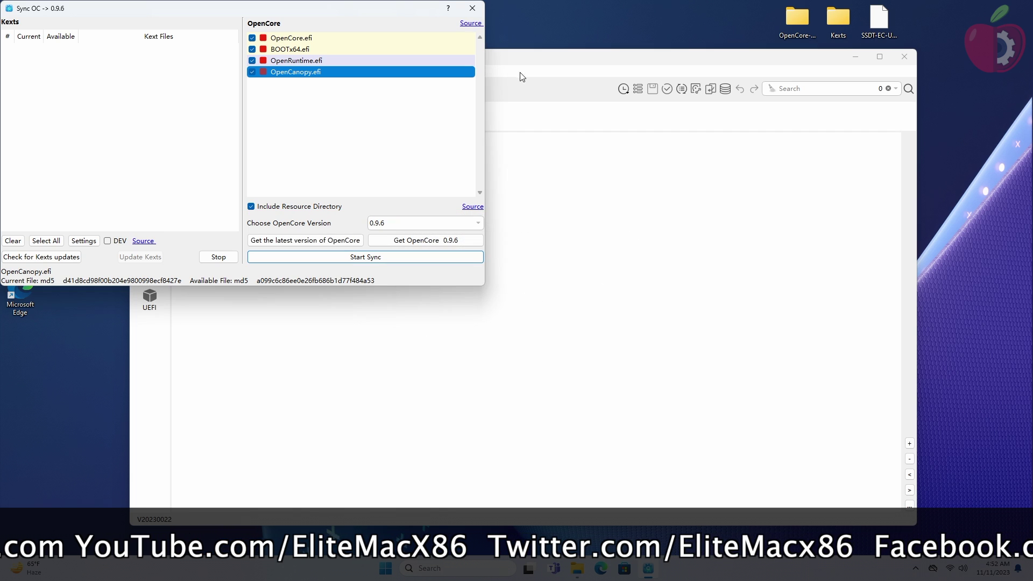
left_click(473, 8)
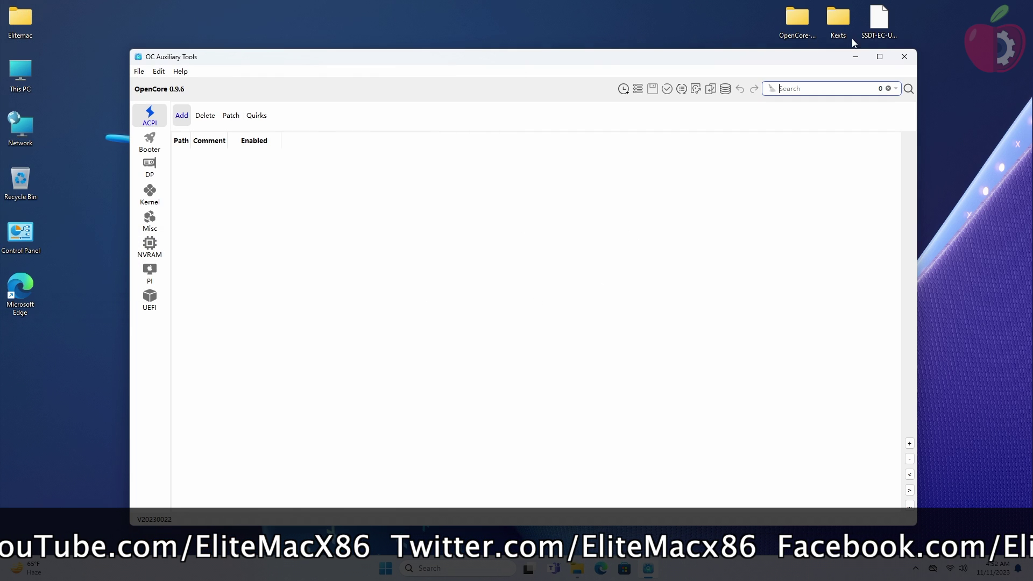
left_click(904, 57)
left_click(524, 303)
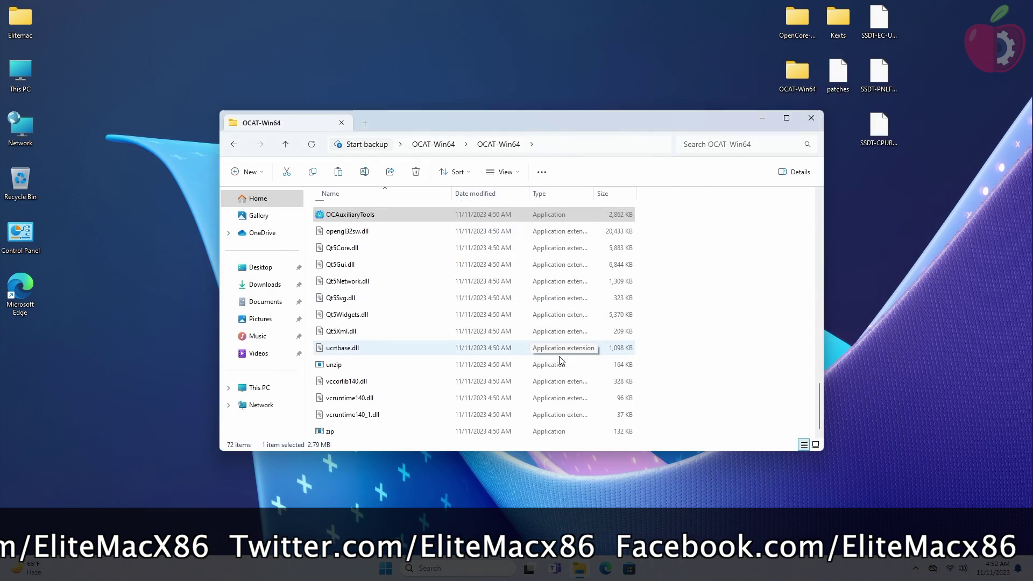
Copy the desktop patches plist into the Database\preset\Kernel-Patch folder of OCAT-Win64 and close the folder window.
scroll(761, 348, "up", 15)
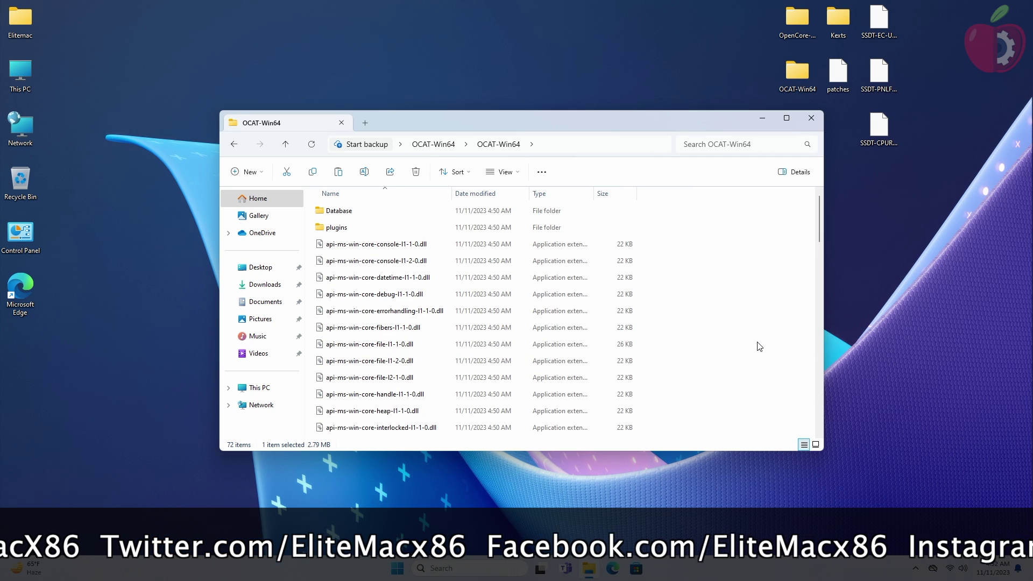
double_click(411, 217)
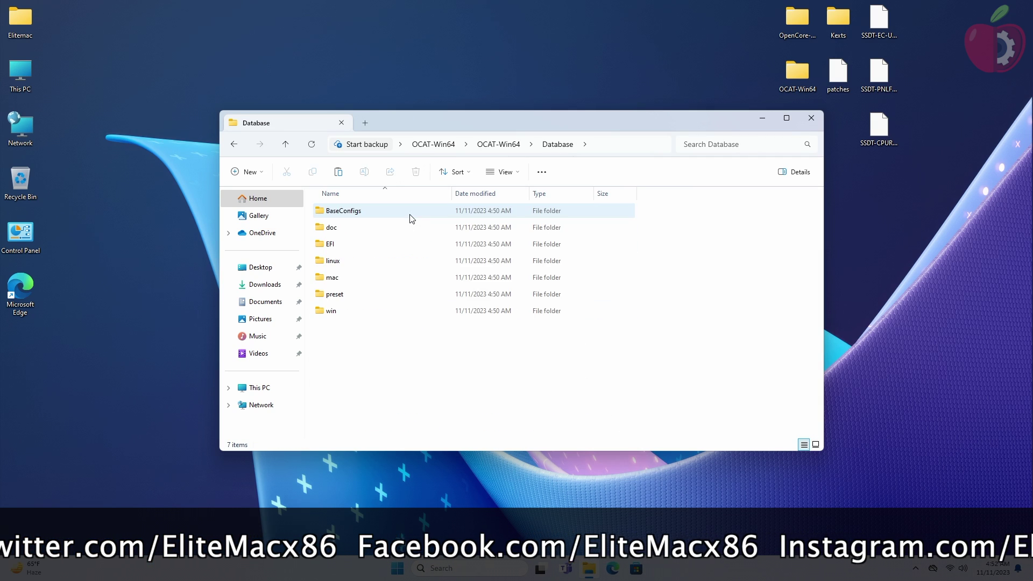
double_click(366, 293)
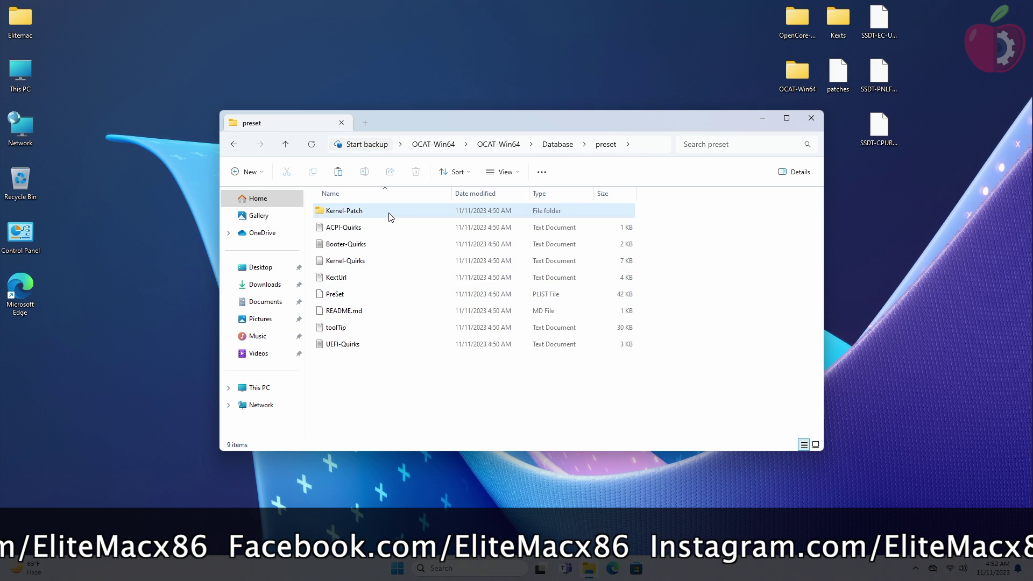
double_click(390, 213)
left_click(849, 82)
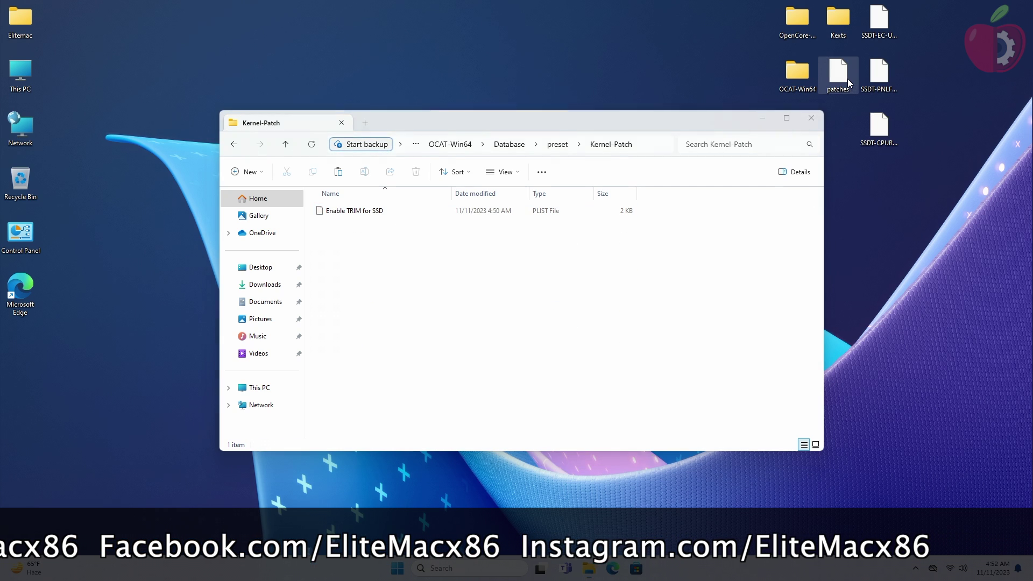
left_click(616, 331)
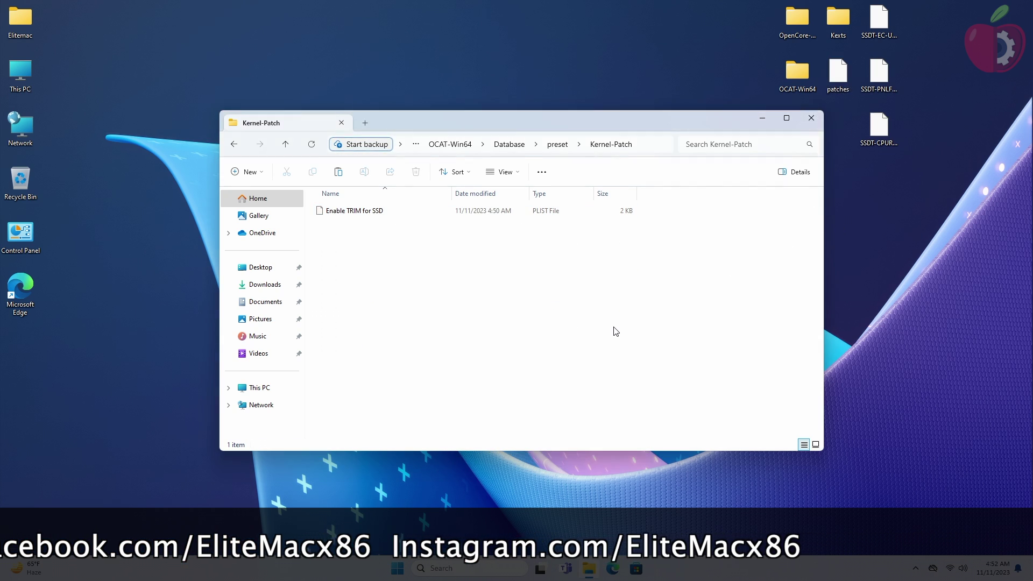
key("ctrl+v")
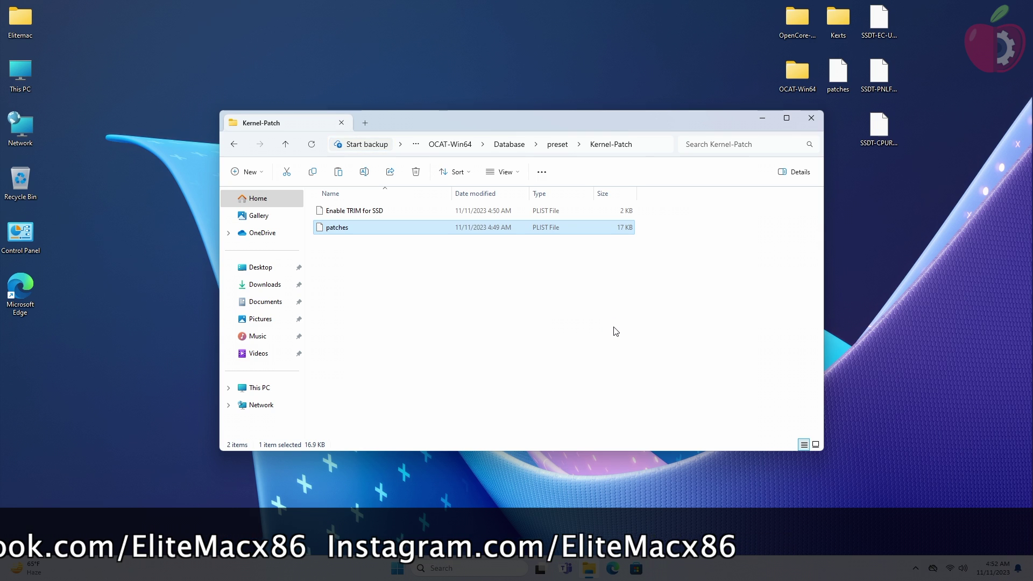
left_click(812, 118)
right_click(402, 215)
left_click(621, 141)
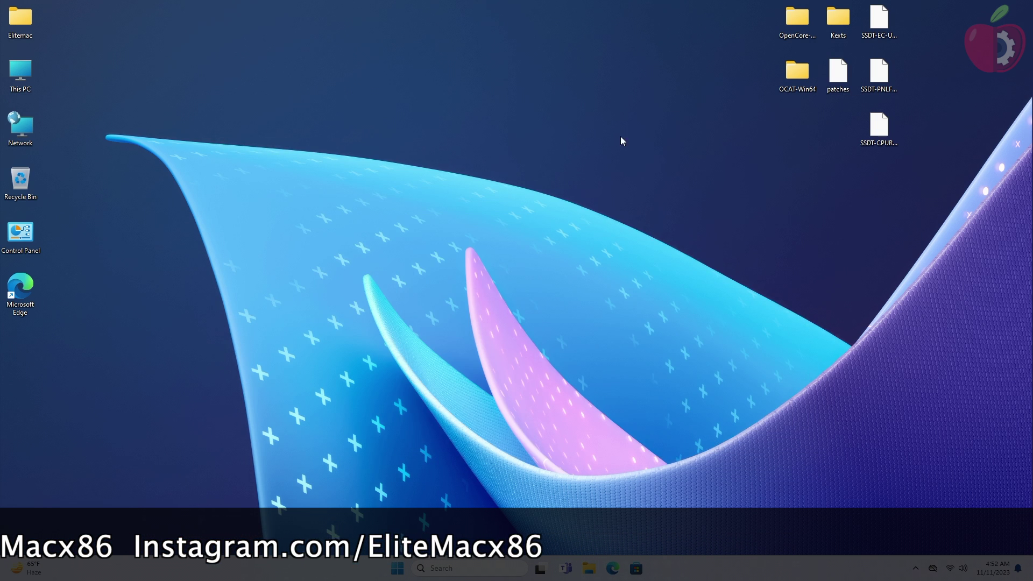
Copy the EFI folder from the X64 folder of OpenCore-0.9.6-RELEASE to the desktop and place it apart from the other icons.
double_click(799, 34)
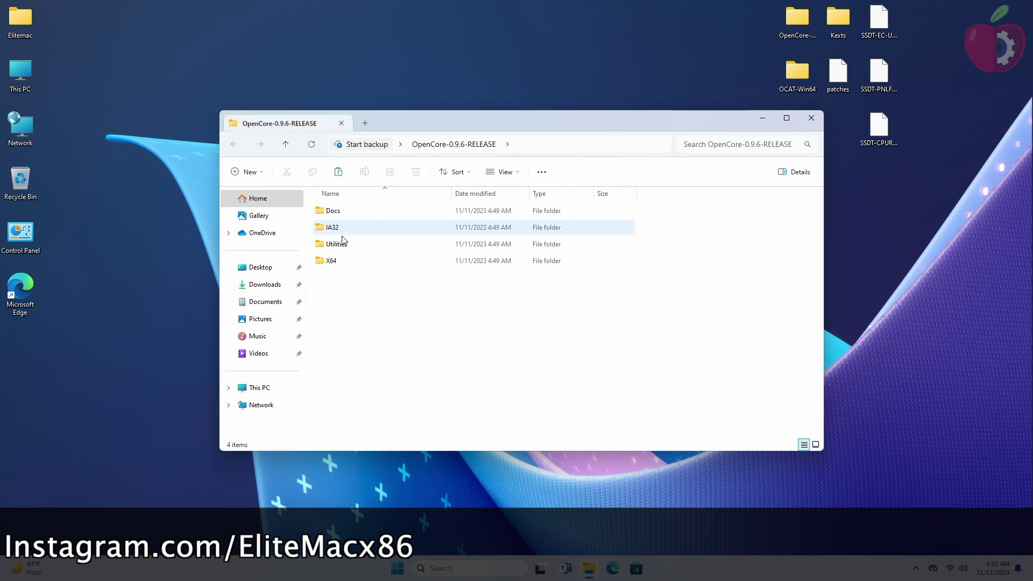
double_click(360, 262)
left_click(366, 212)
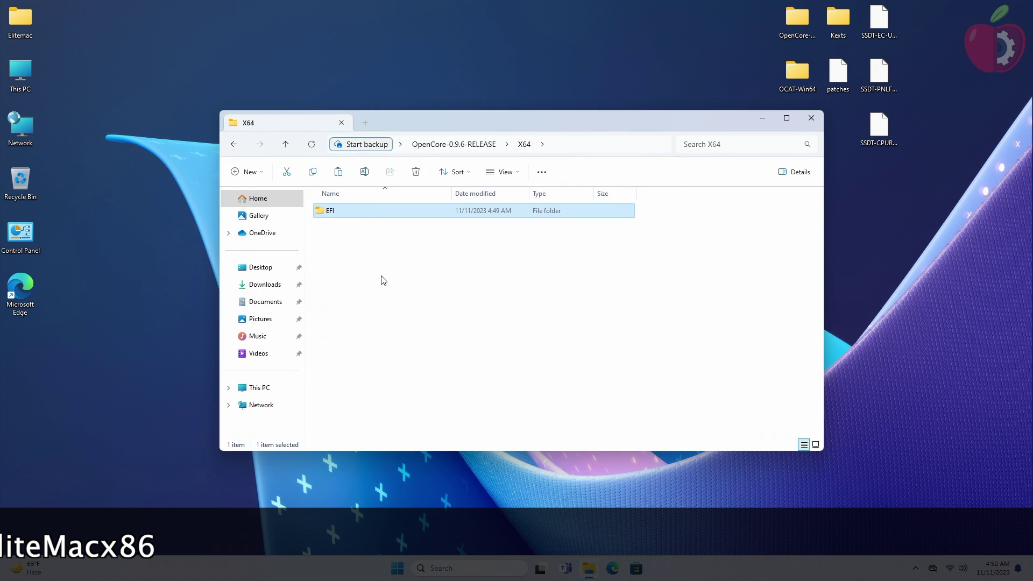
left_click(811, 117)
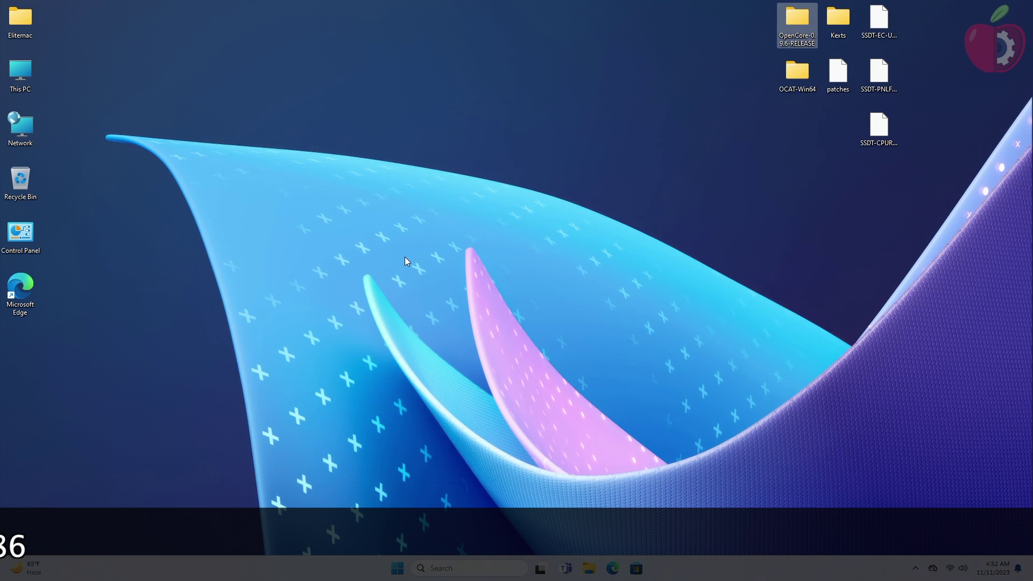
right_click(379, 185)
left_click(401, 255)
left_click_drag(28, 348, 192, 166)
right_click(282, 162)
left_click(315, 239)
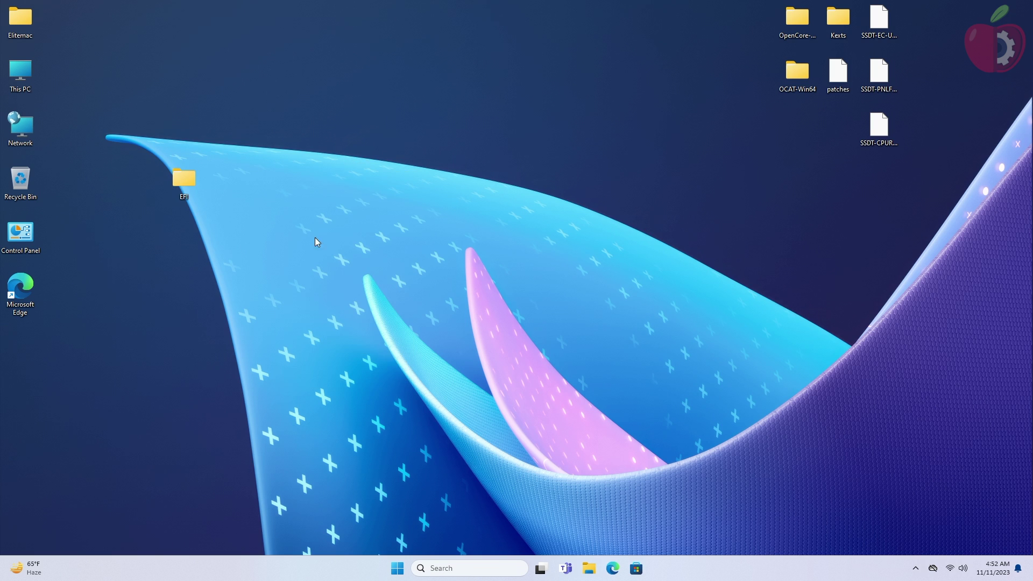
Copy SSDT-CPUR.aml, SSDT-EC-USBX-DESKTOP.aml and SSDT-PNLF.aml from the desktop into the EFI\OC\ACPI folder.
double_click(175, 171)
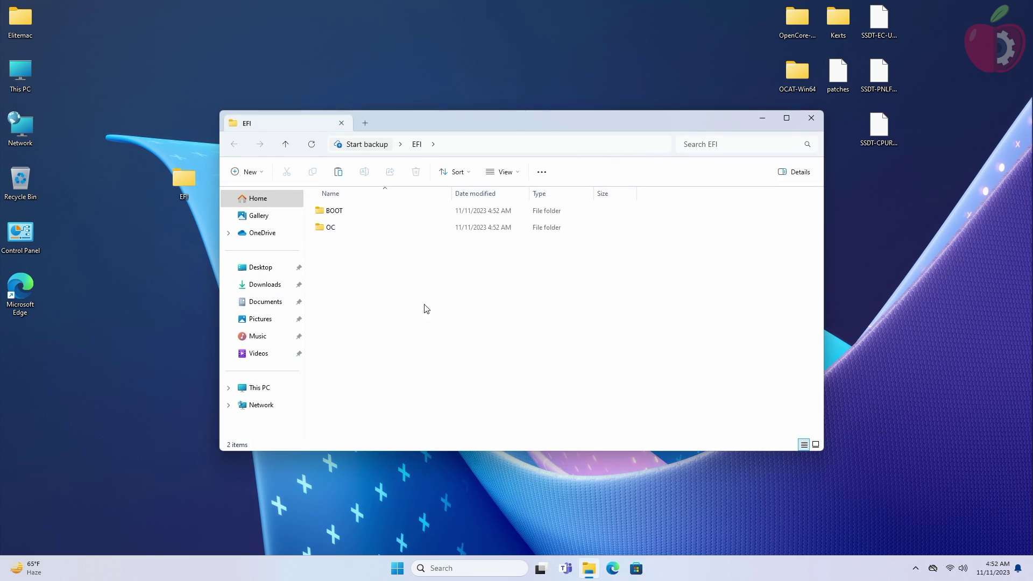
double_click(404, 228)
double_click(392, 211)
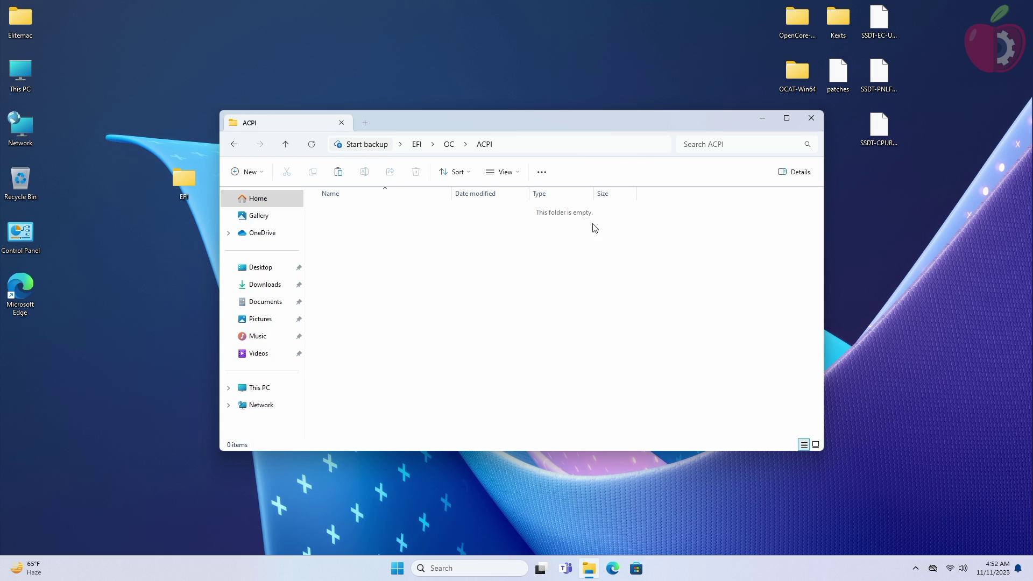
left_click_drag(888, 175, 867, 24)
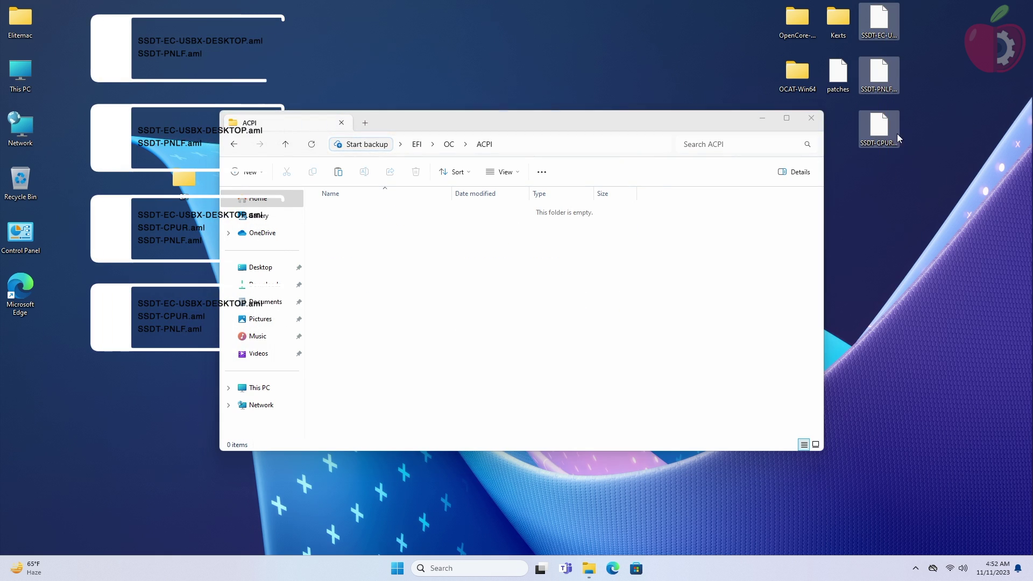
left_click_drag(879, 129, 520, 371)
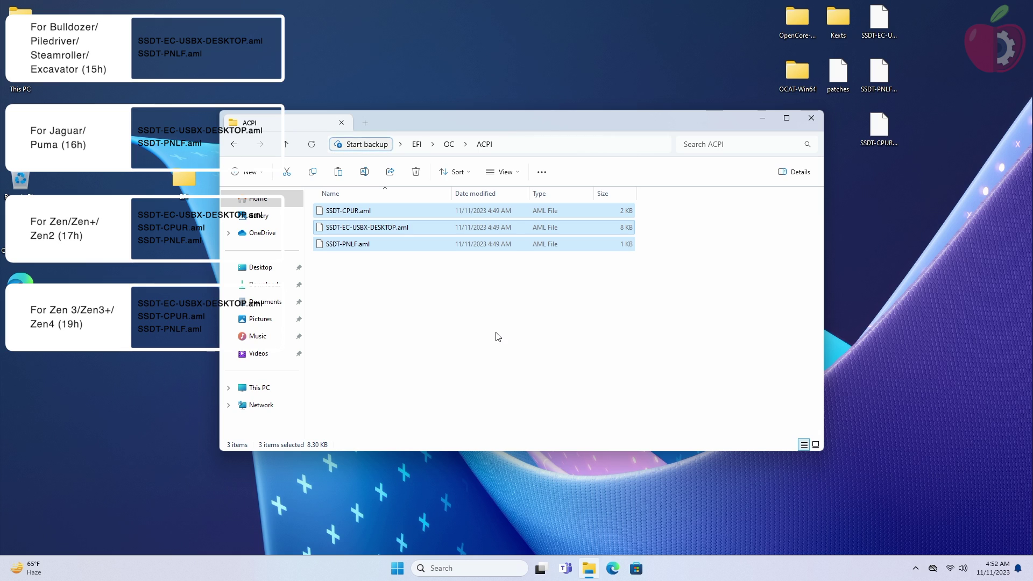
left_click(498, 336)
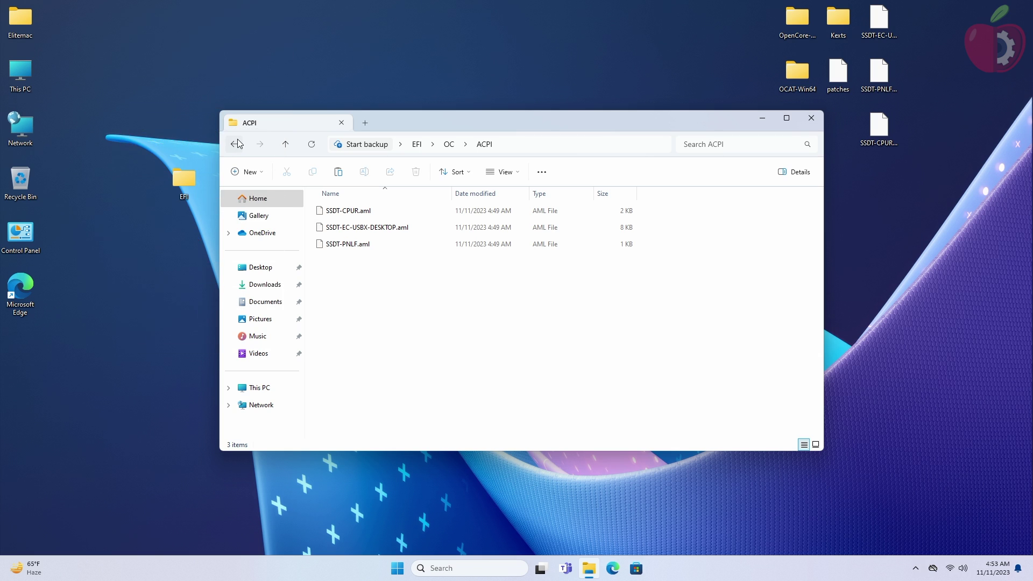
Delete every driver in the EFI\OC\Drivers folder except OpenHfsPlus.efi, OpenRuntime.efi and ResetNvramEntry.efi.
left_click(237, 143)
double_click(351, 228)
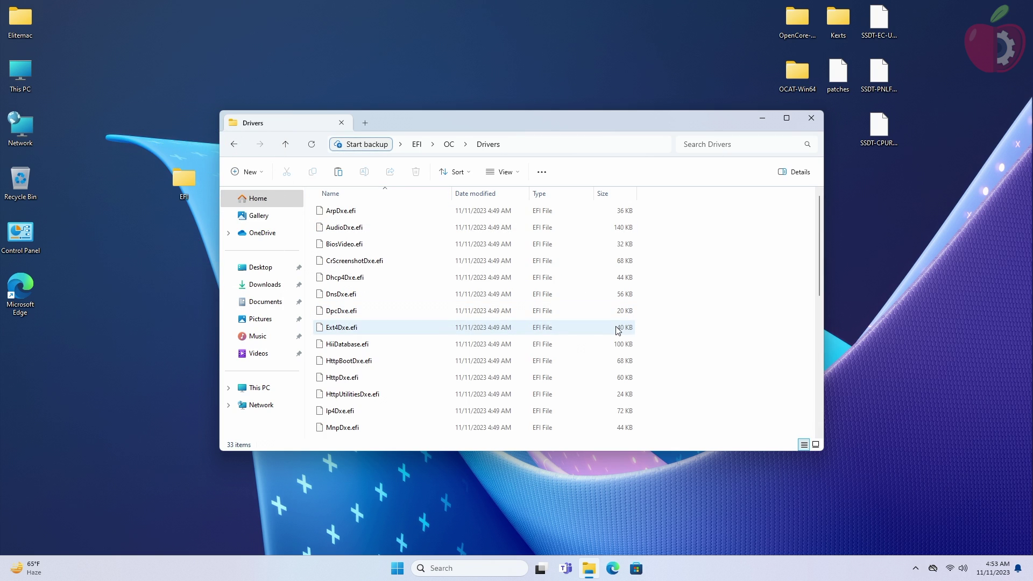
key("ctrl+a")
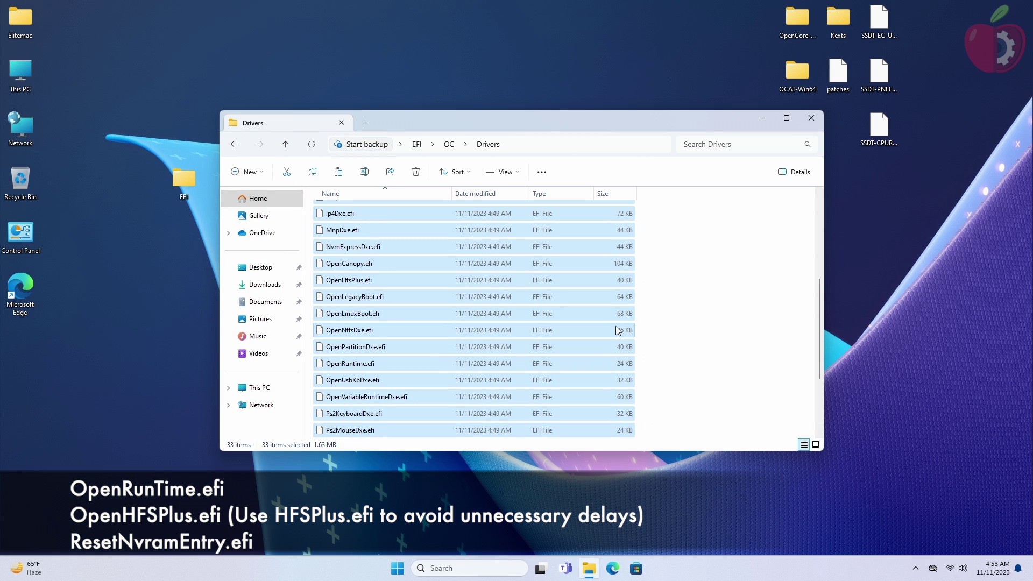
left_click(373, 283, "ctrl")
left_click(379, 364, "ctrl")
scroll(402, 366, "down", 3)
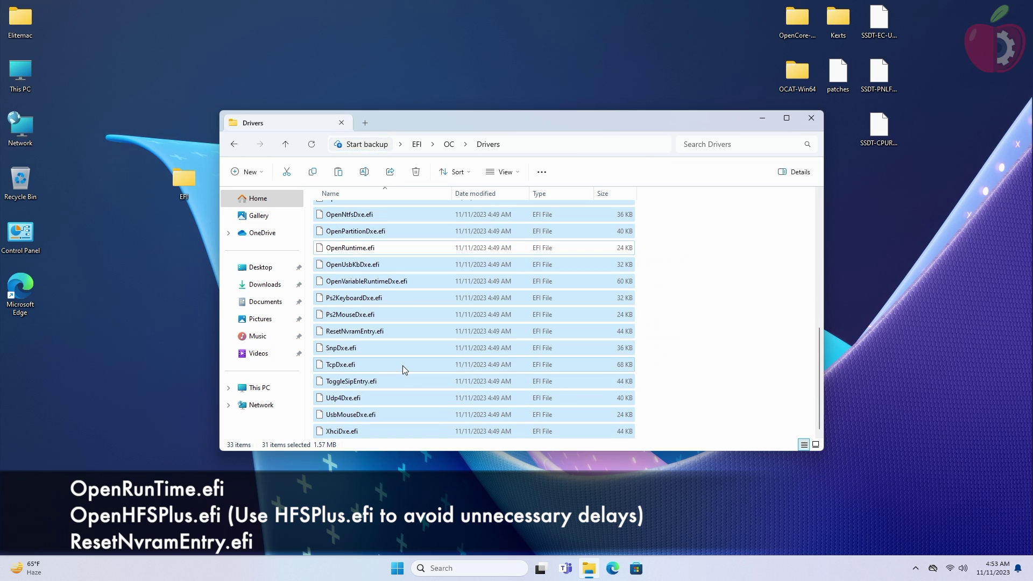
left_click(401, 333, "ctrl")
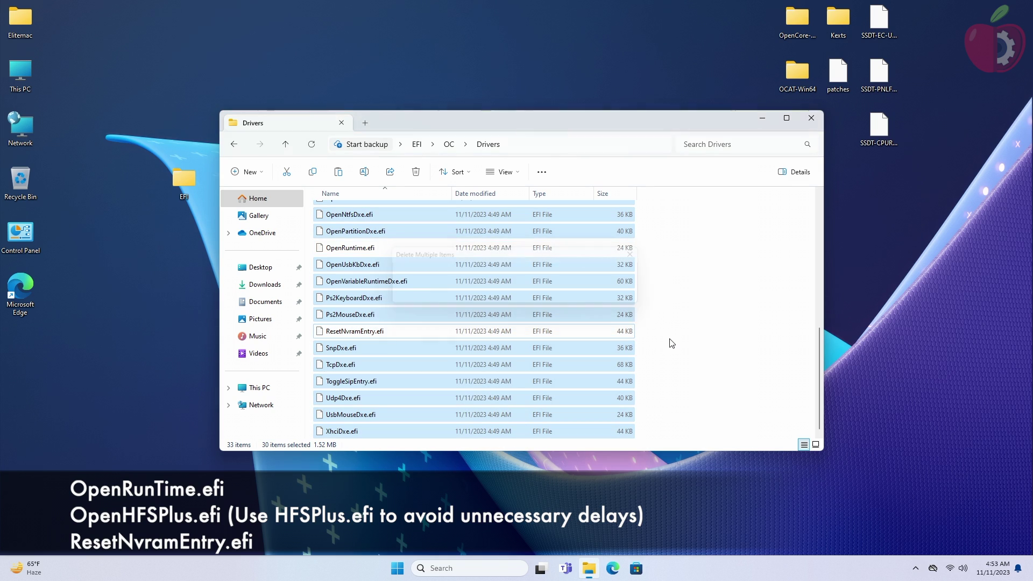
key("Delete")
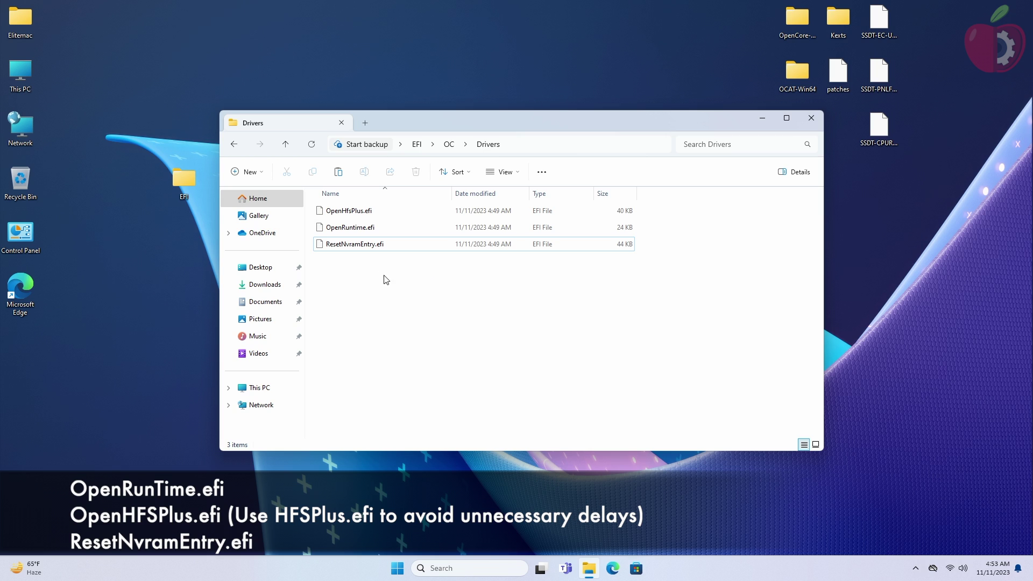
Copy all the kexts from the desktop Kexts folder into the EFI\OC\Kexts folder.
left_click(233, 144)
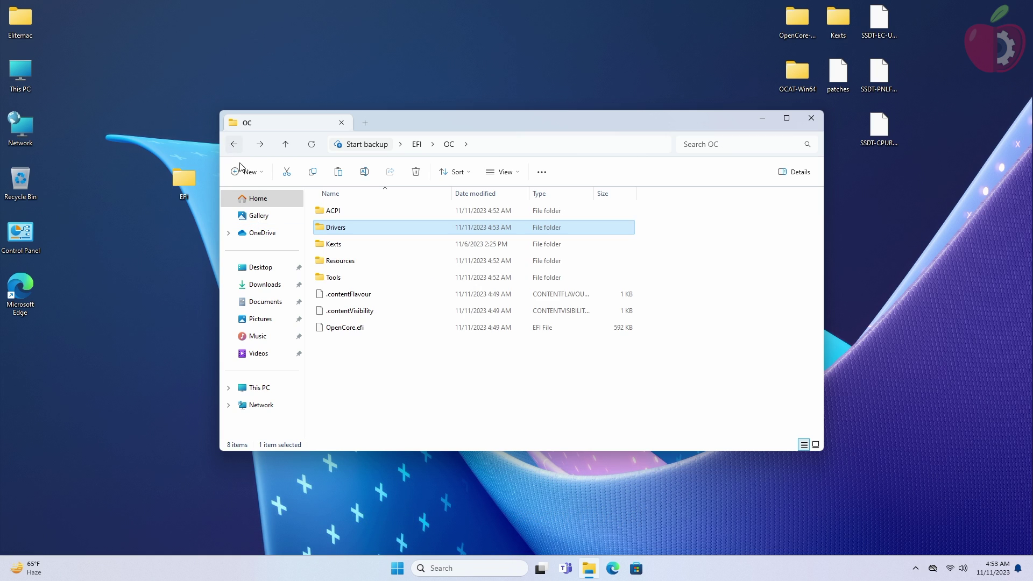
double_click(335, 248)
double_click(837, 19)
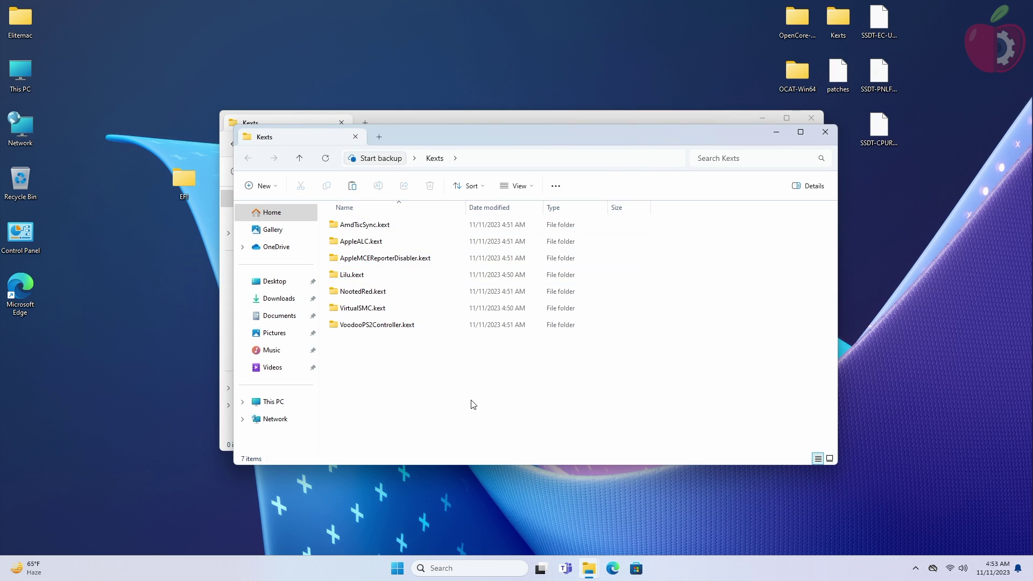
key("ctrl+a")
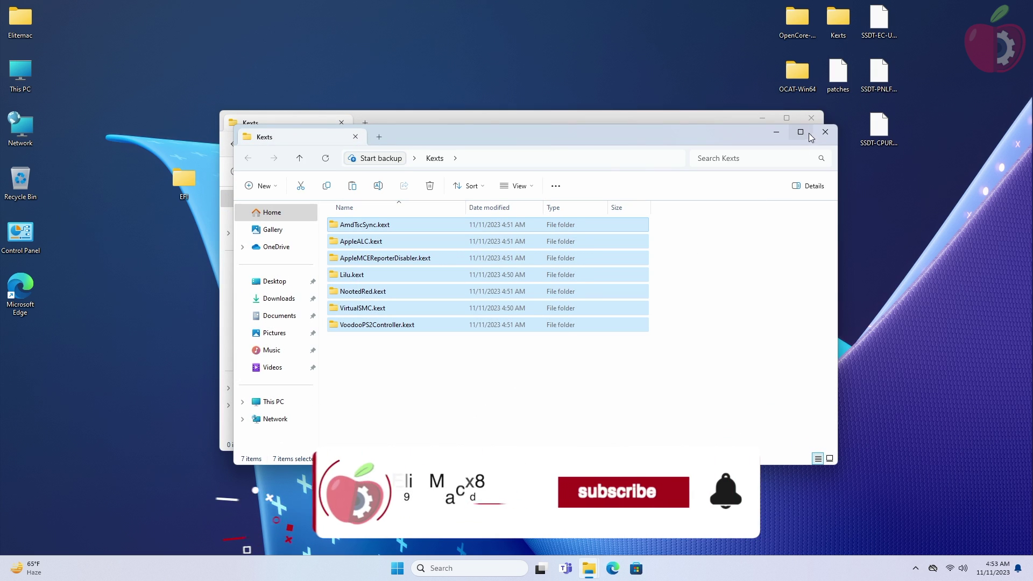
left_click(825, 132)
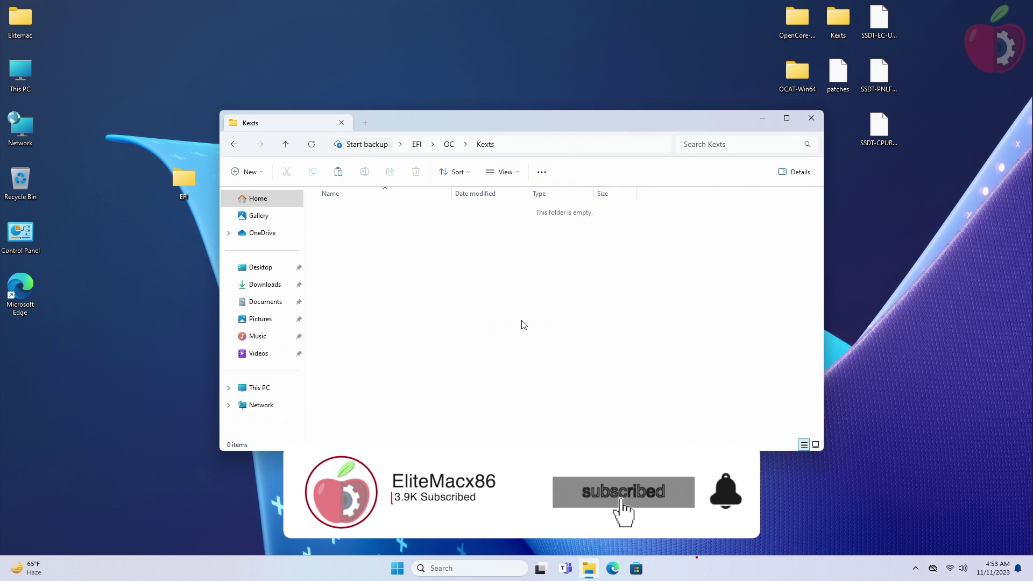
key("ctrl+v")
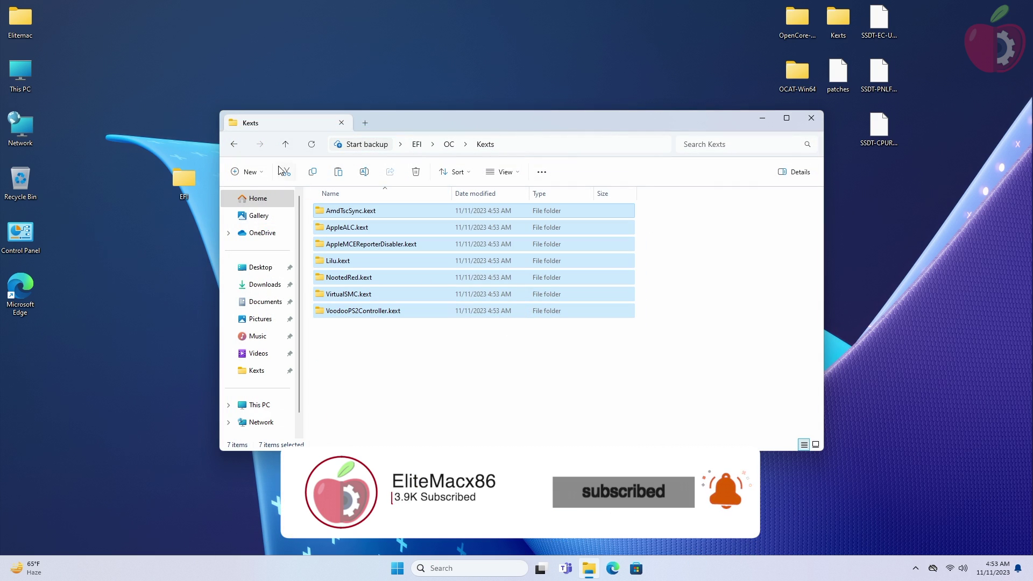
Copy the Sample plist from the Docs folder of OpenCore-0.9.6-RELEASE into the EFI\OC folder.
left_click(231, 144)
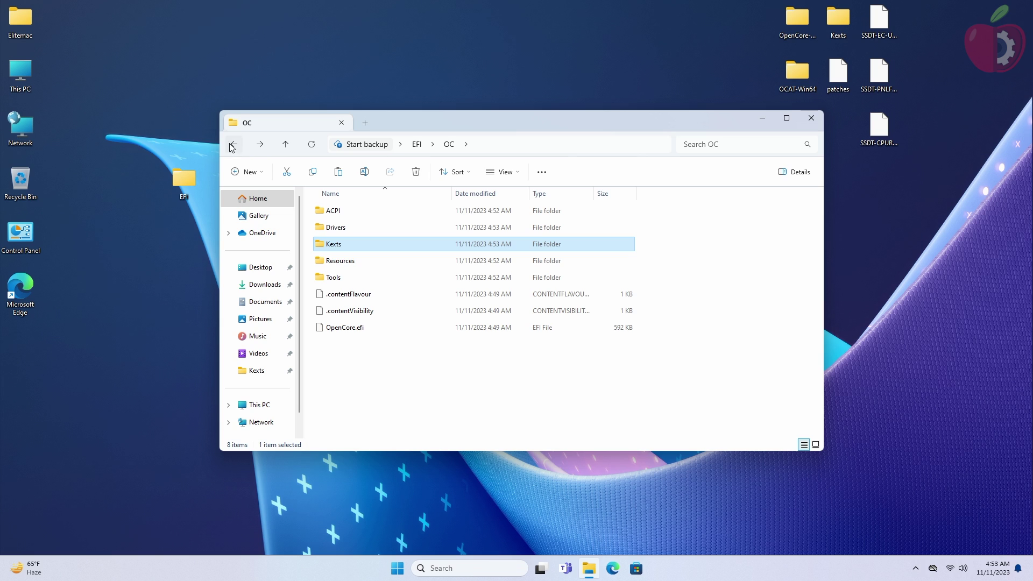
left_click(473, 371)
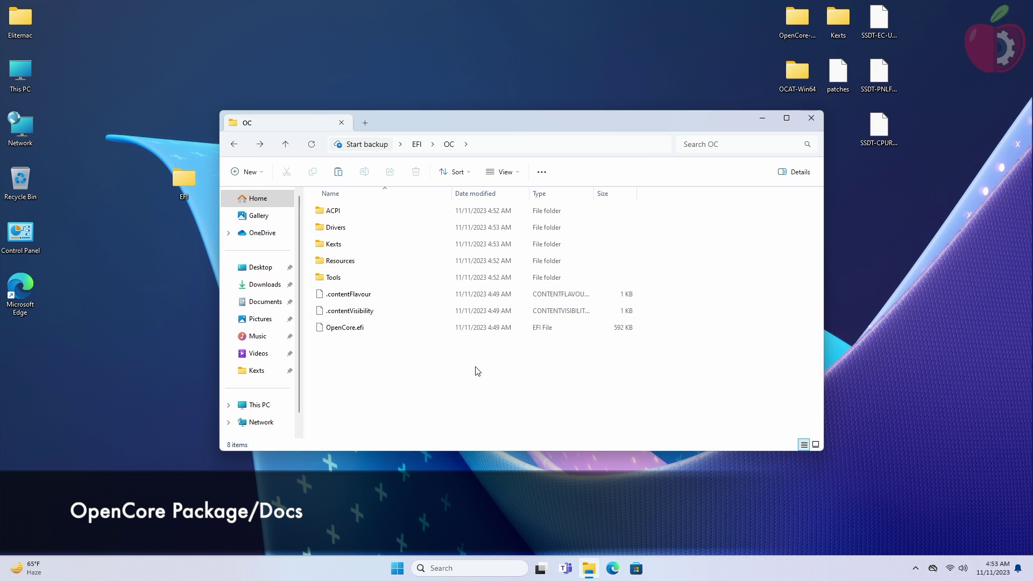
double_click(791, 21)
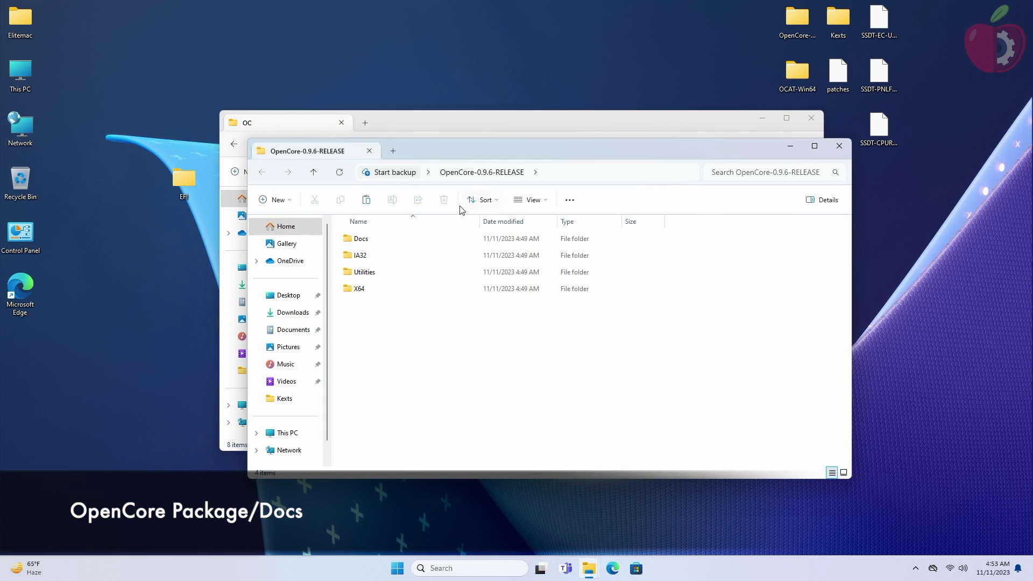
double_click(399, 241)
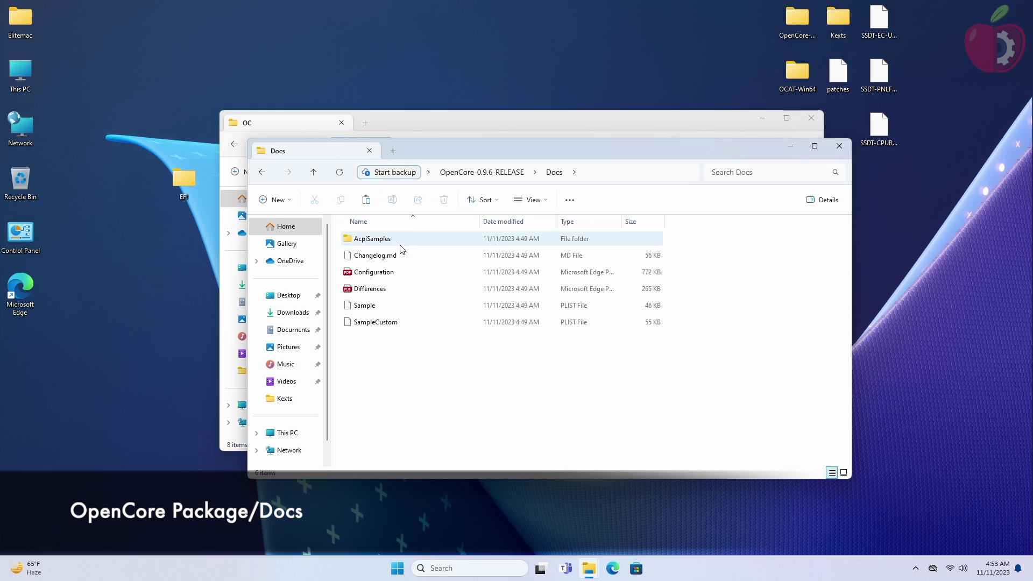
left_click(406, 306)
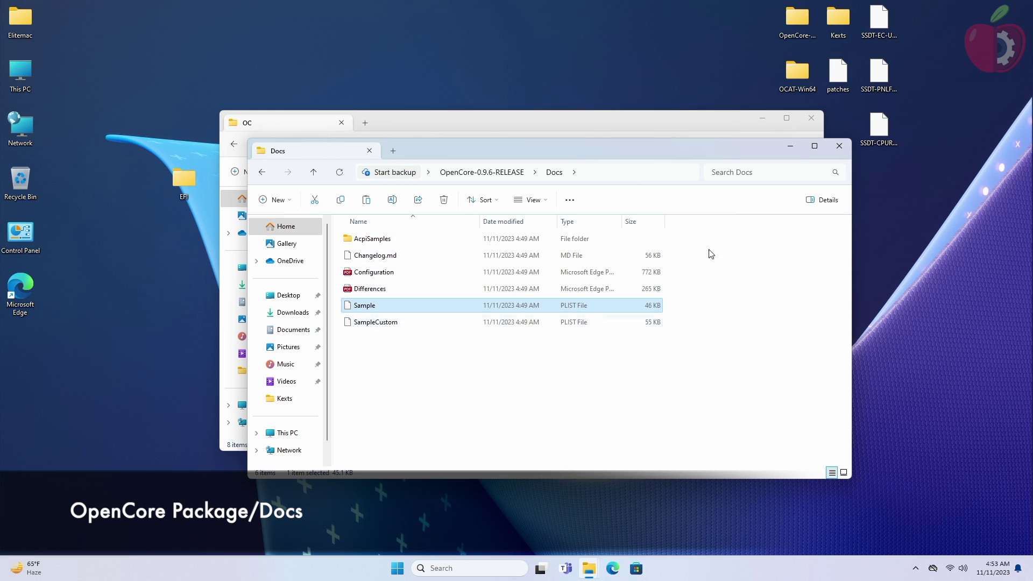
left_click(839, 146)
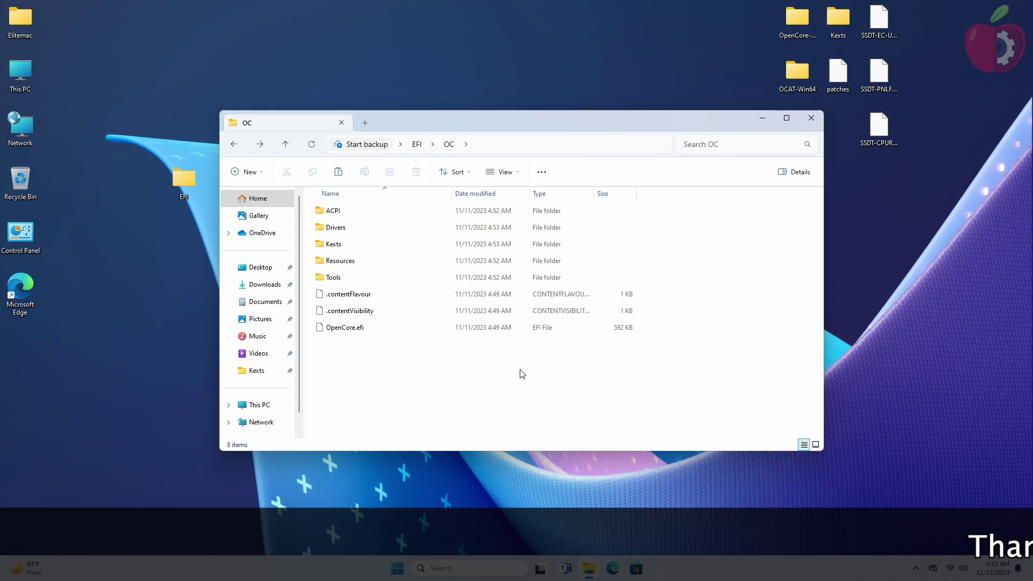
key("ctrl+v")
Rename the copied Sample plist in EFI\OC as config.
left_click(364, 172)
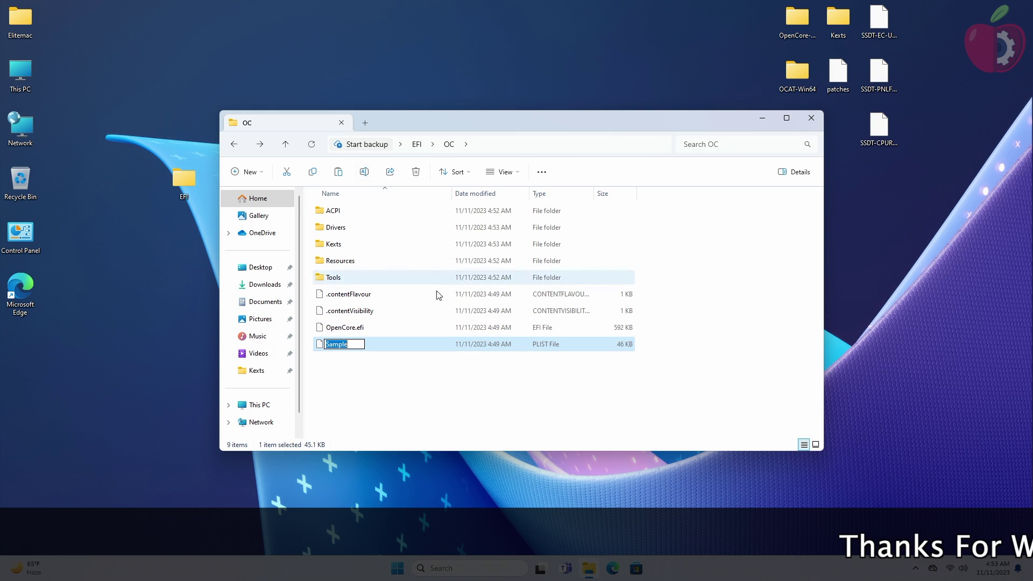
type("config")
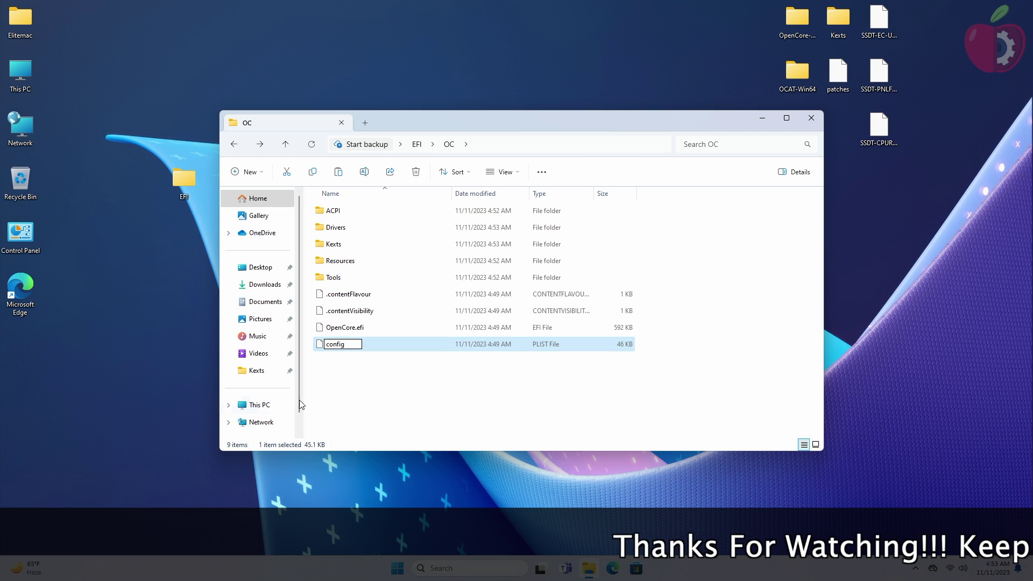
left_click(326, 397)
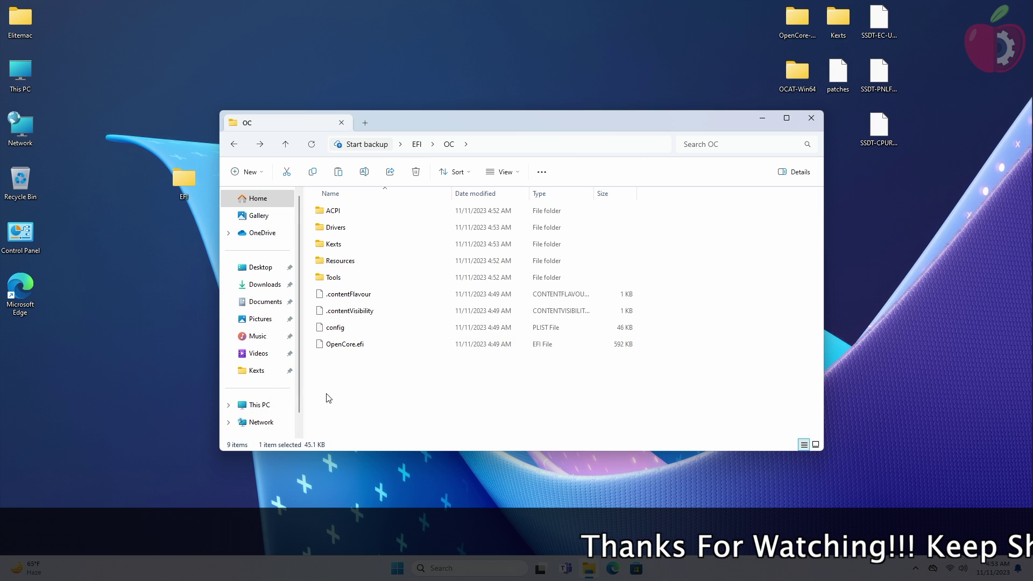
Open the config plist in OCAuxiliaryTools and make that program always open .plist files.
right_click(362, 327)
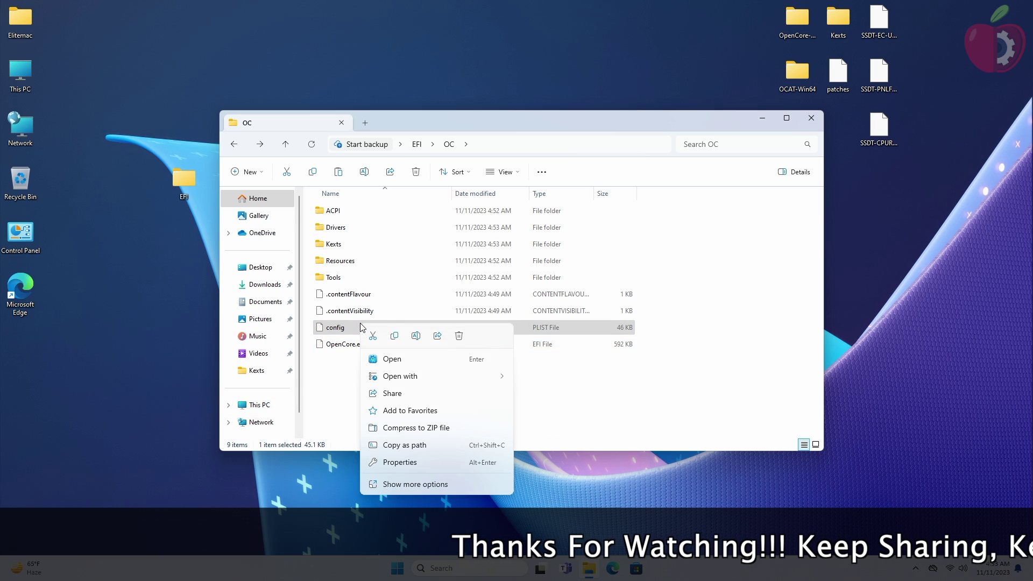
mouse_move(433, 386)
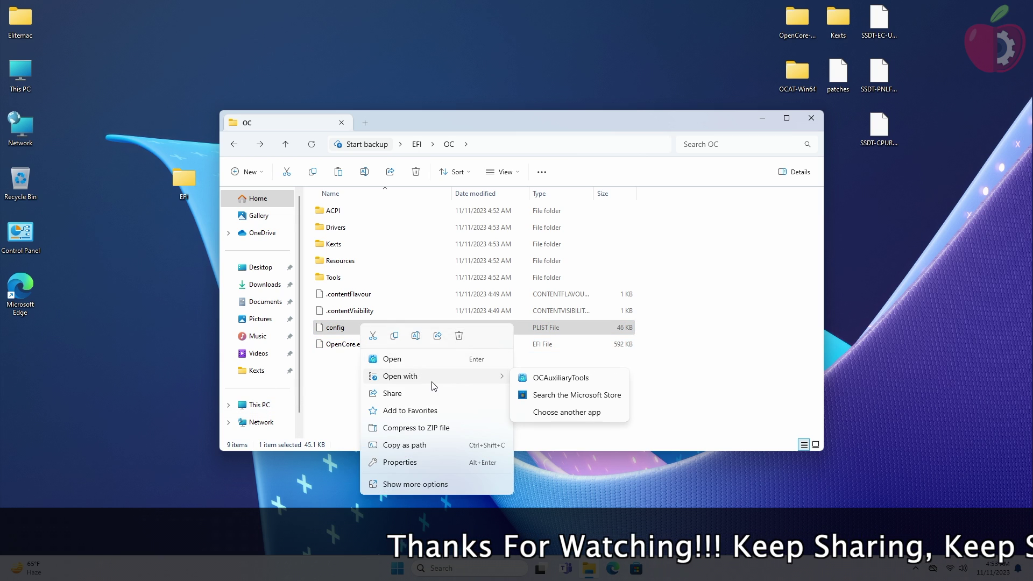
left_click(555, 412)
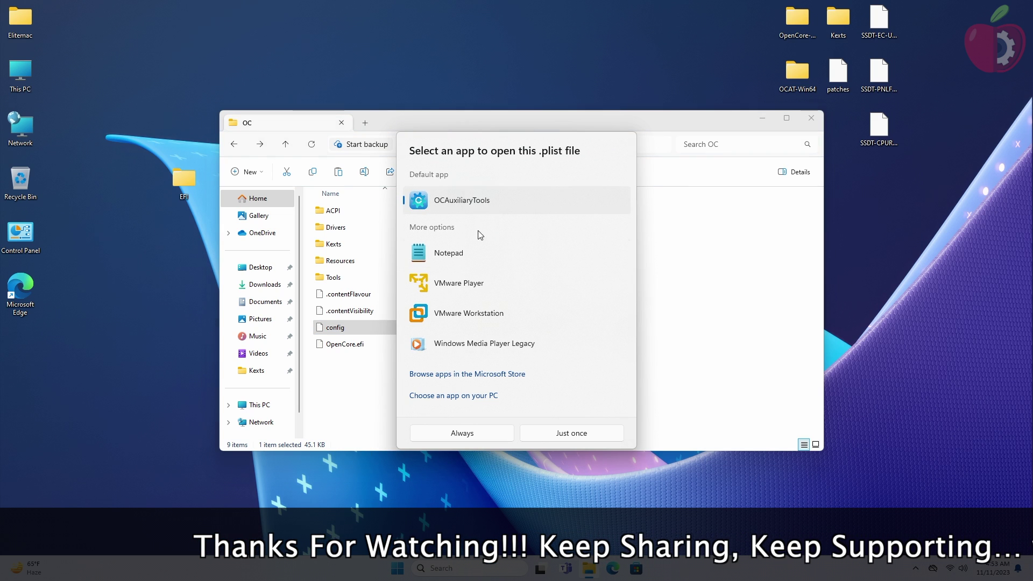
left_click(504, 437)
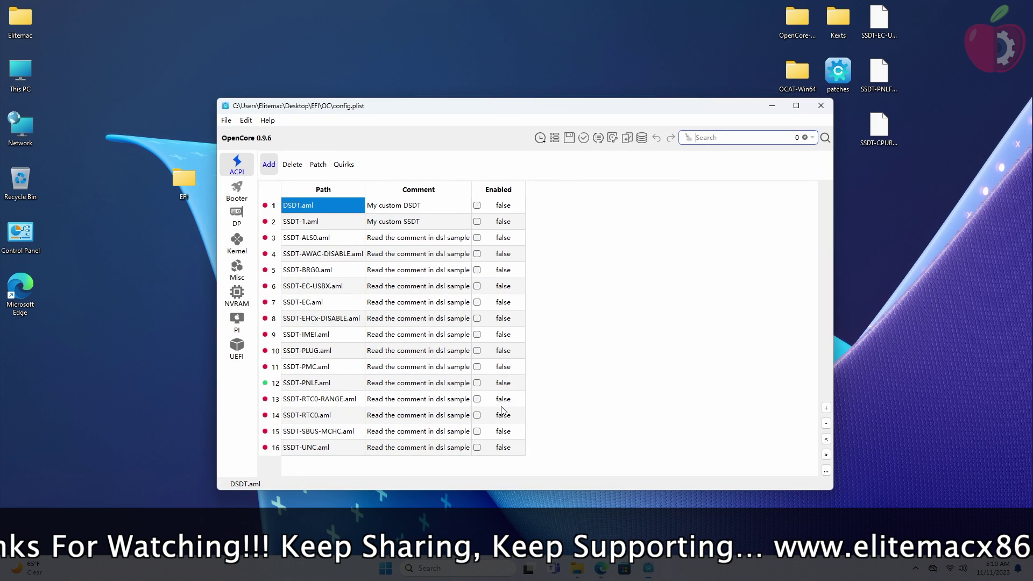
Remove all sample entries from the Add, Delete and Patch lists of the ACPI section and check its quirks.
key("ctrl+a")
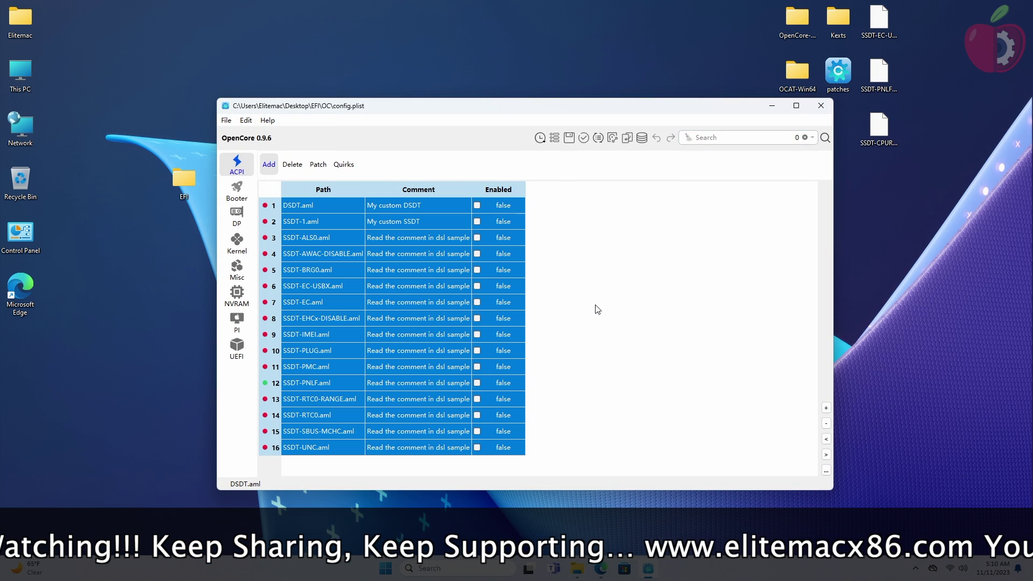
left_click(825, 425)
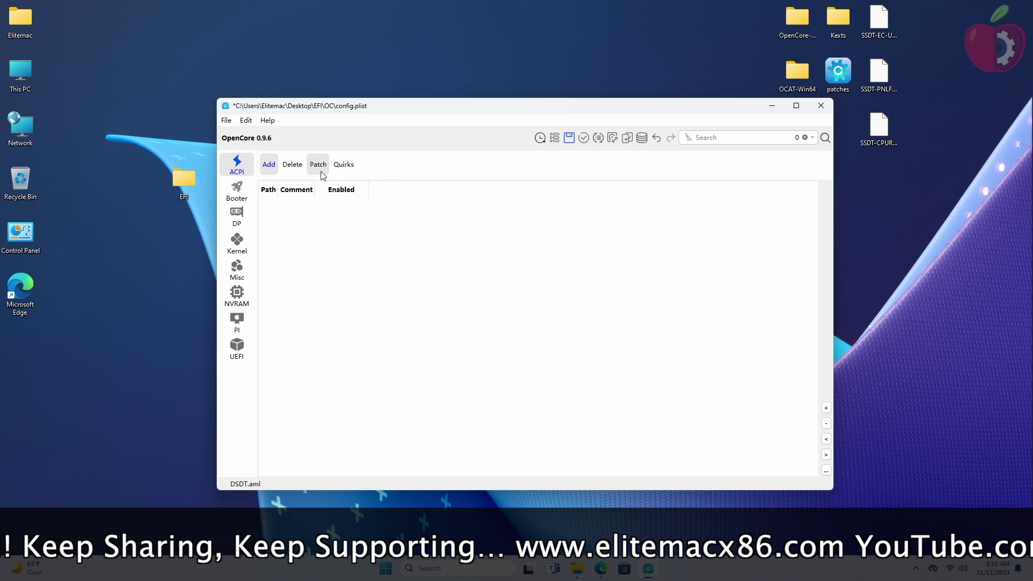
left_click(298, 171)
key("ctrl+a")
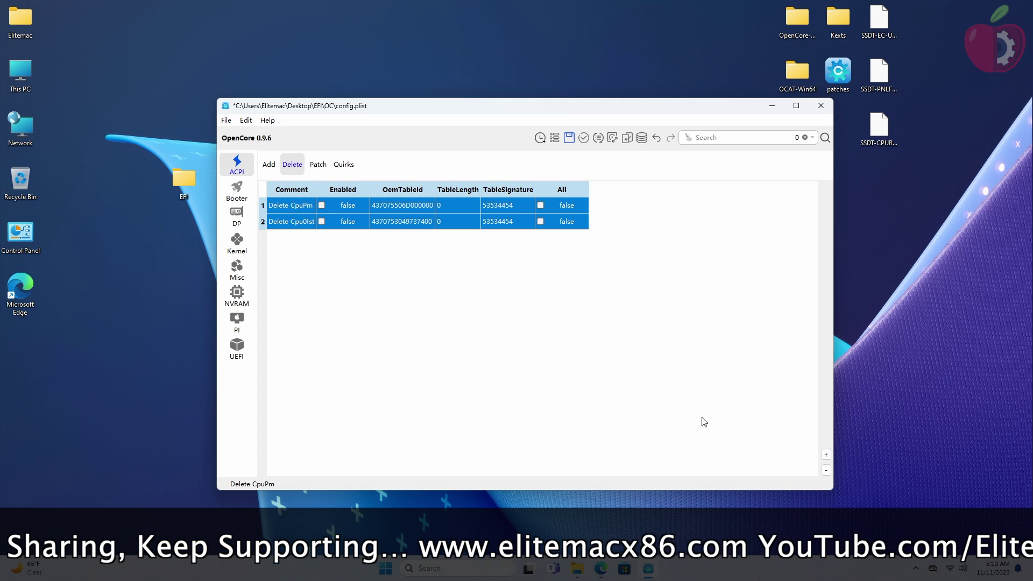
left_click(826, 470)
left_click(318, 164)
key("ctrl+a")
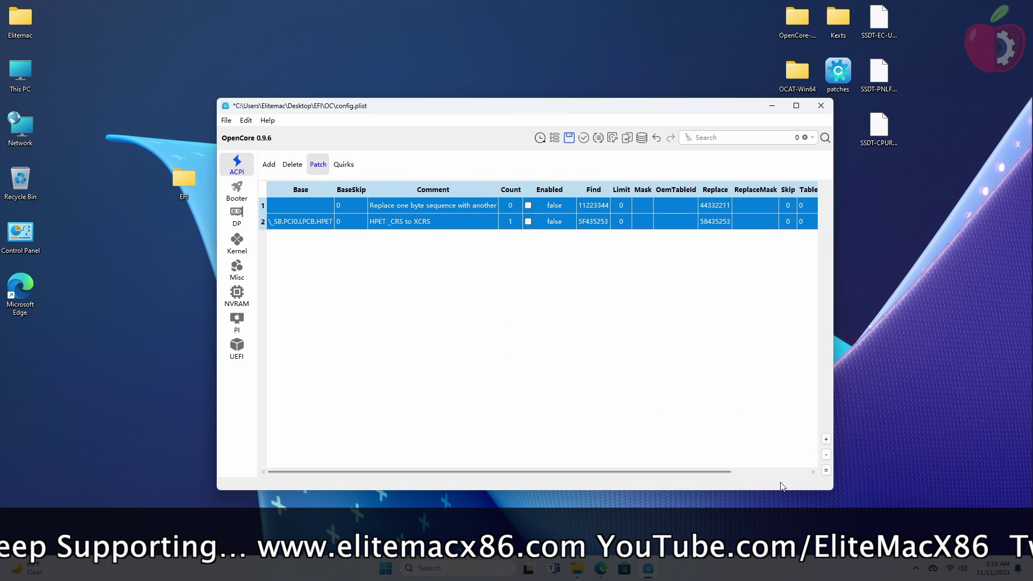
left_click(826, 455)
left_click(343, 164)
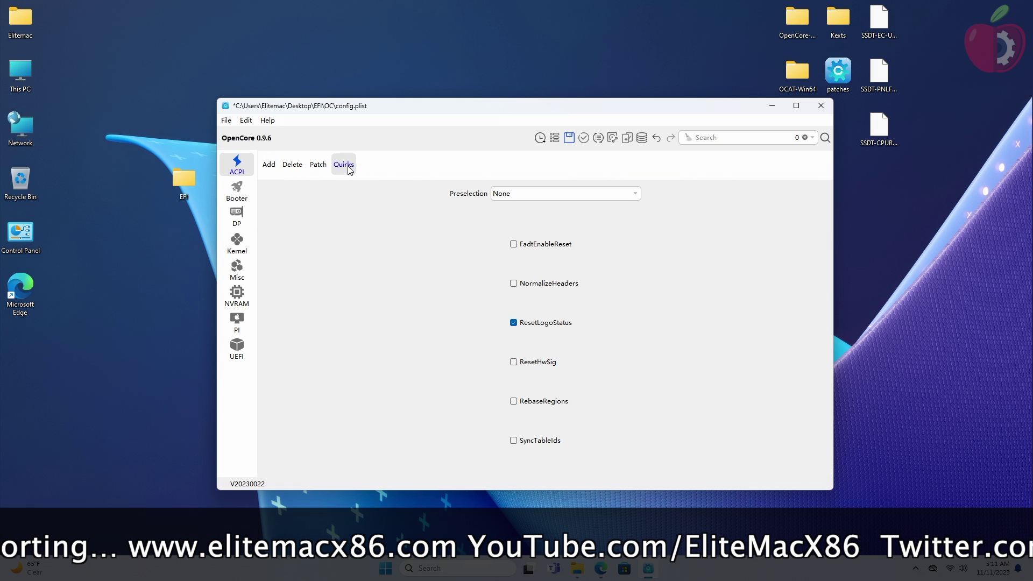
Add SSDT-CPUR.aml, SSDT-EC-USBX-DESKTOP.aml and SSDT-PNLF.aml from EFI\OC\ACPI to the ACPI Add list and move SSDT-EC-USBX-DESKTOP.aml to first place.
left_click(268, 164)
left_click(825, 408)
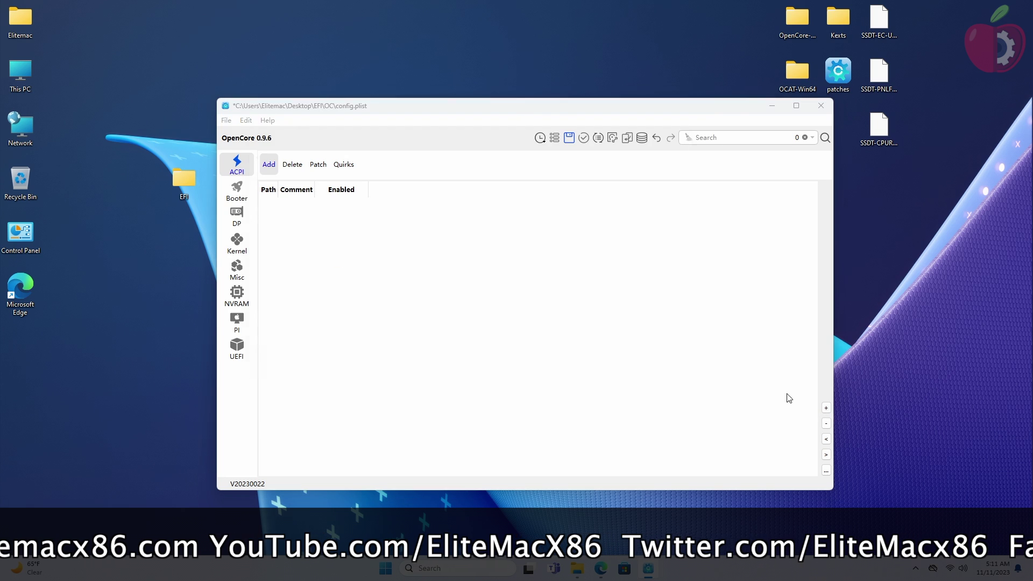
double_click(388, 201)
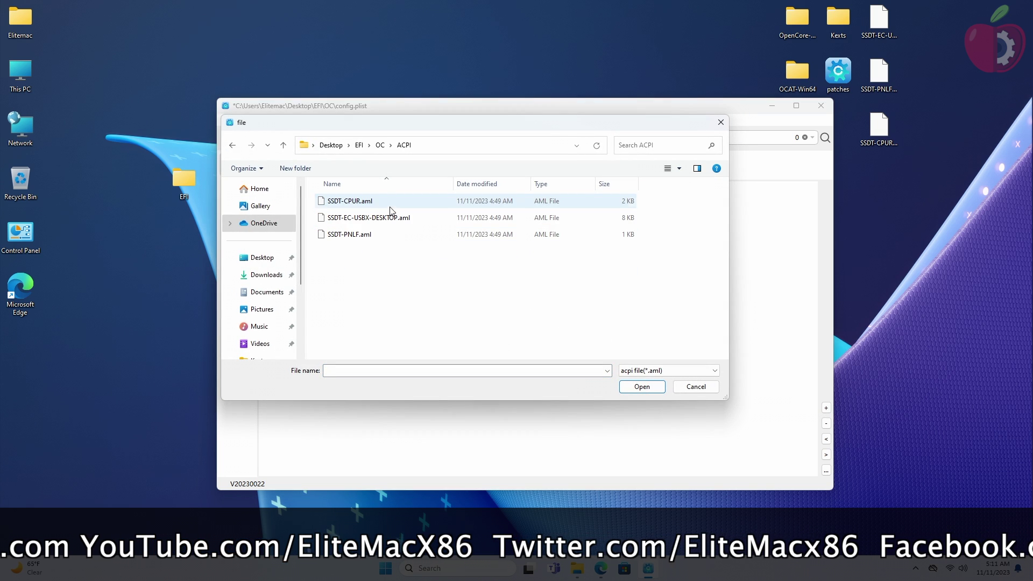
key("ctrl+a")
left_click(642, 386)
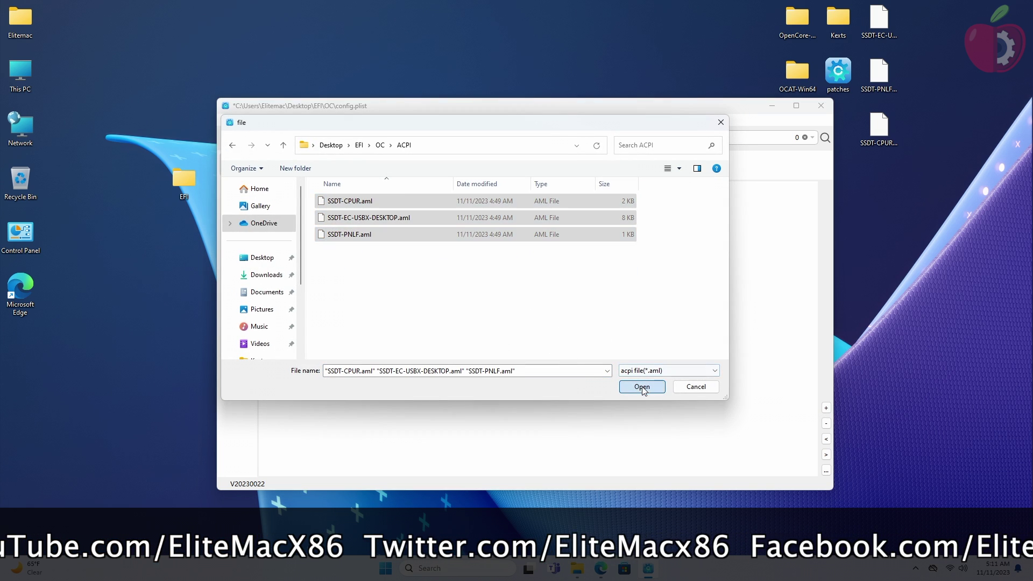
left_click(333, 227)
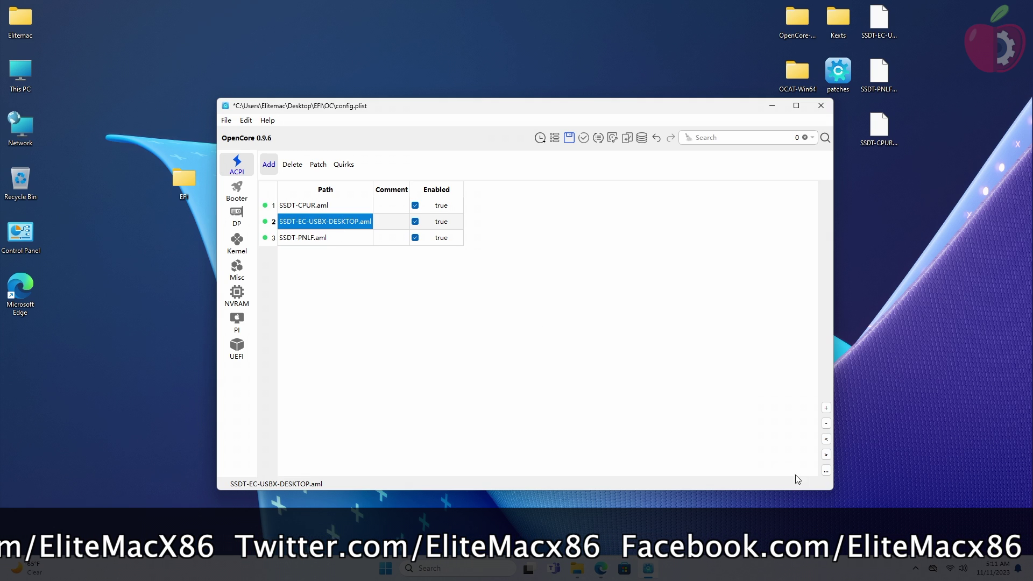
left_click(826, 439)
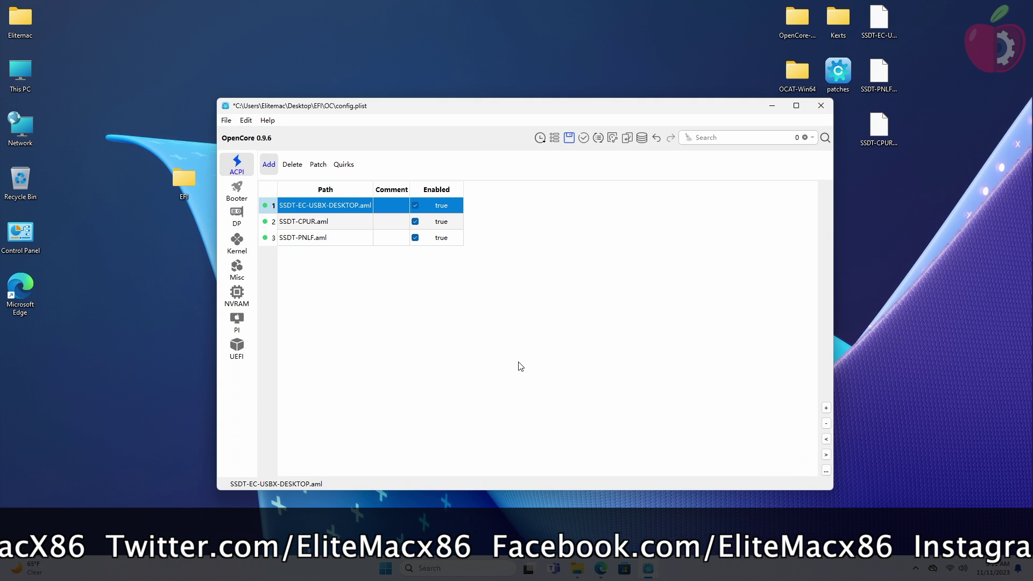
Remove all sample entries from the MmioWhitelist of the Booter section.
left_click(237, 189)
key("ctrl+a")
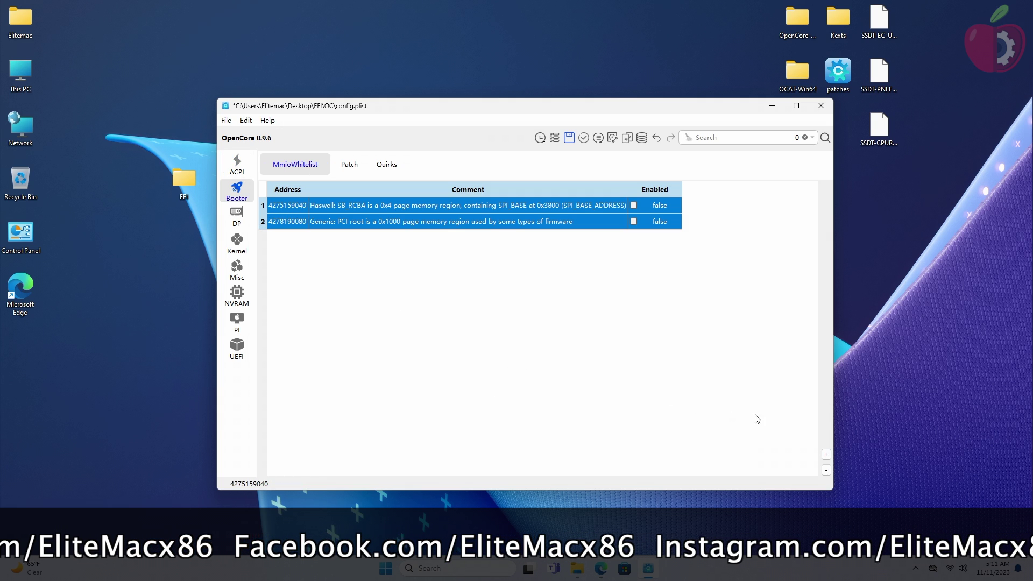
left_click(826, 469)
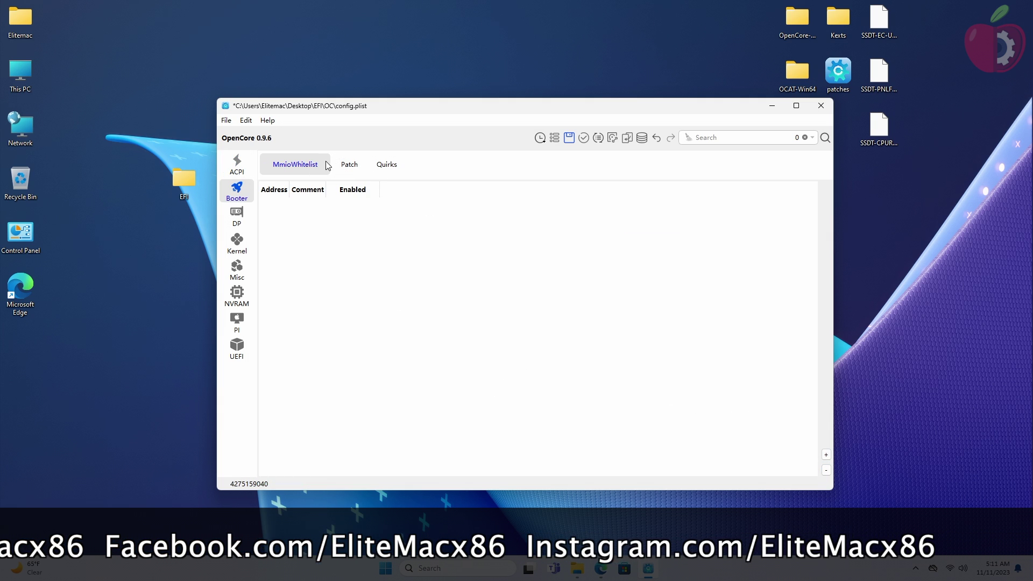
Remove the sample entry from the Patch list of the Booter section and check the Booter quirks.
left_click(350, 167)
key("ctrl+a")
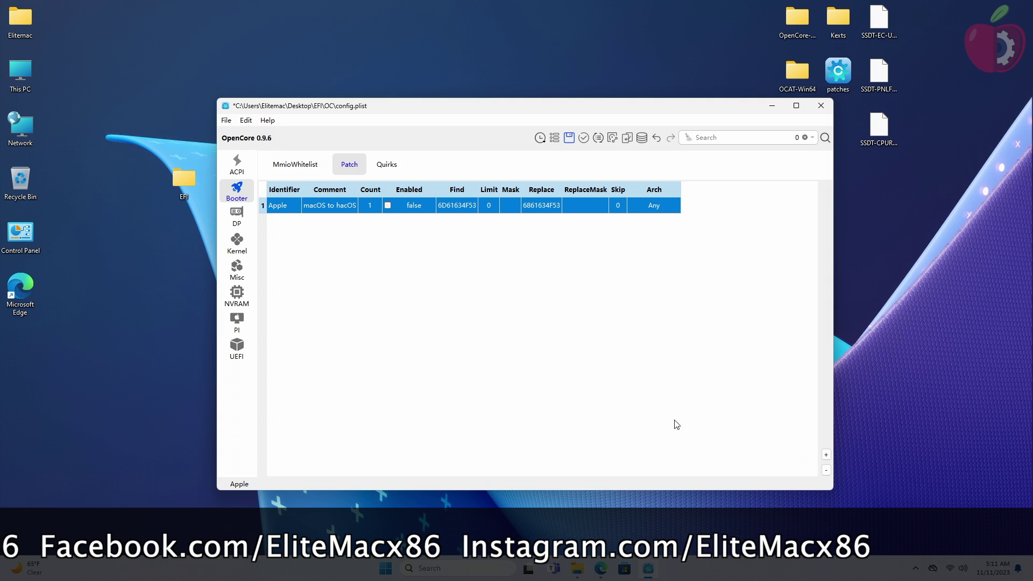
left_click(826, 470)
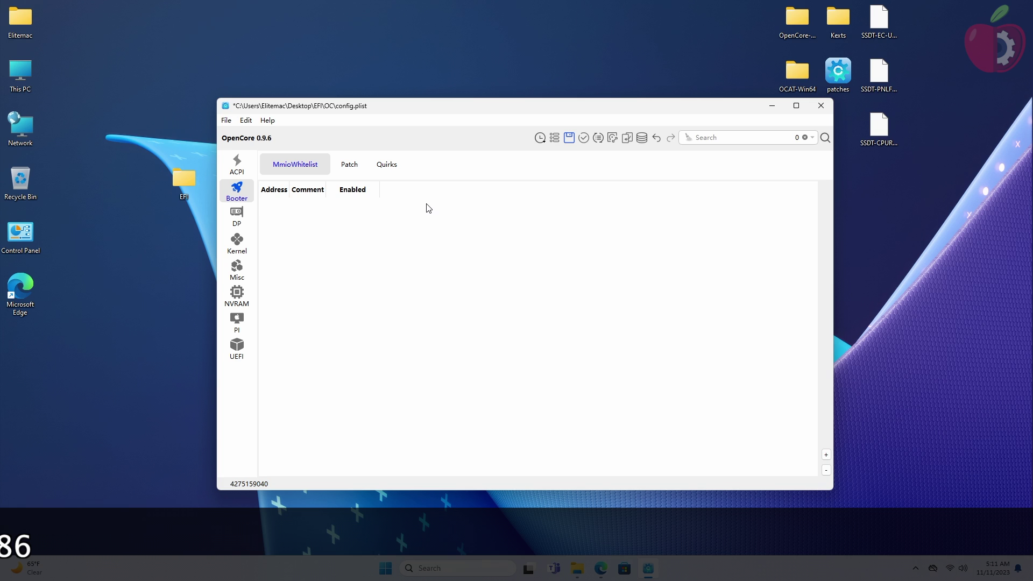
left_click(386, 164)
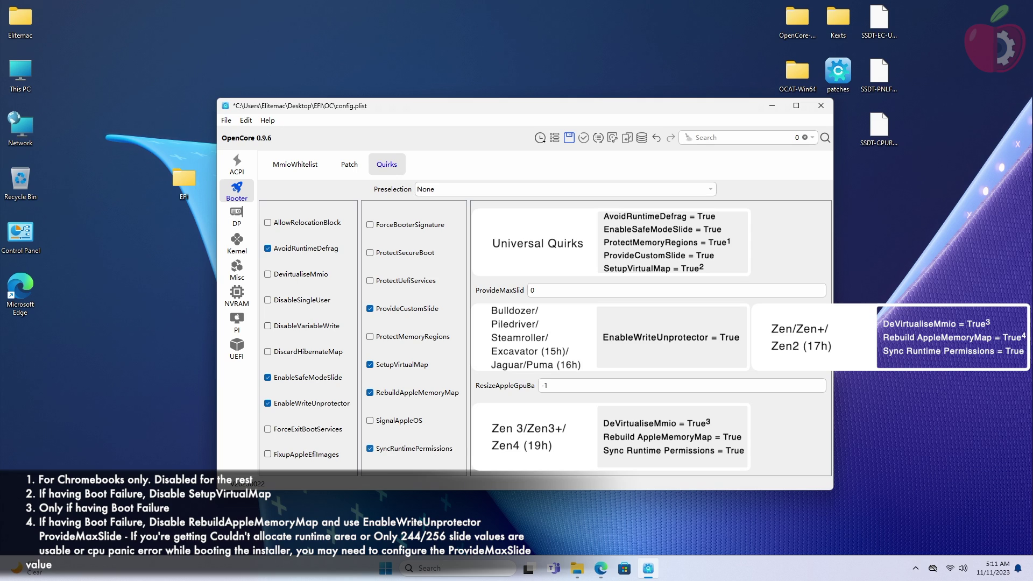
left_click(571, 385)
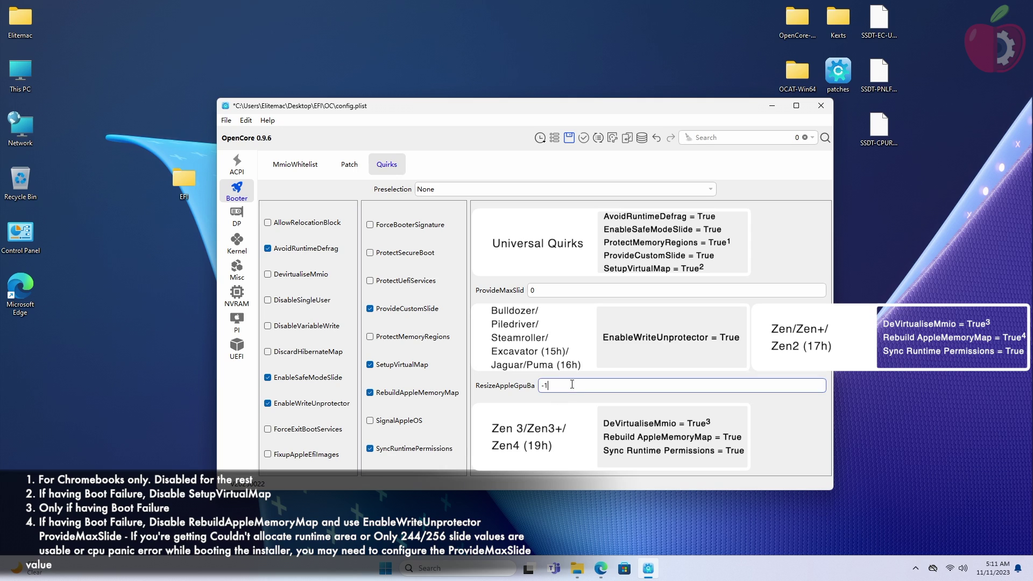
Remove the sample PciRoot(0x0)/Pci(0x1b,0x0) device from the Add list of the DP section.
left_click(226, 215)
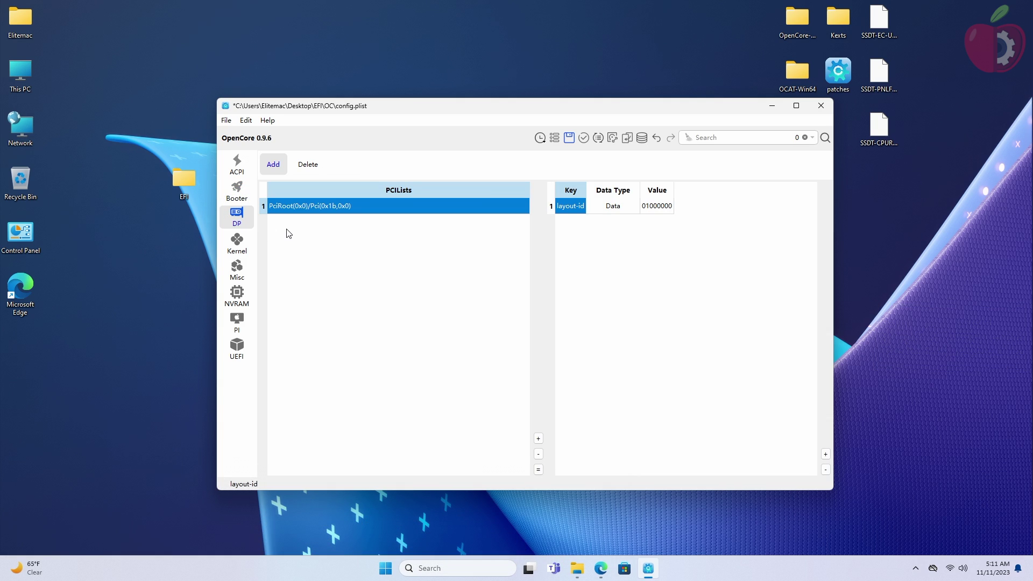
left_click(538, 455)
Remove all sample entries from the Add, Block, Force and Patch lists of the Kernel section.
left_click(240, 243)
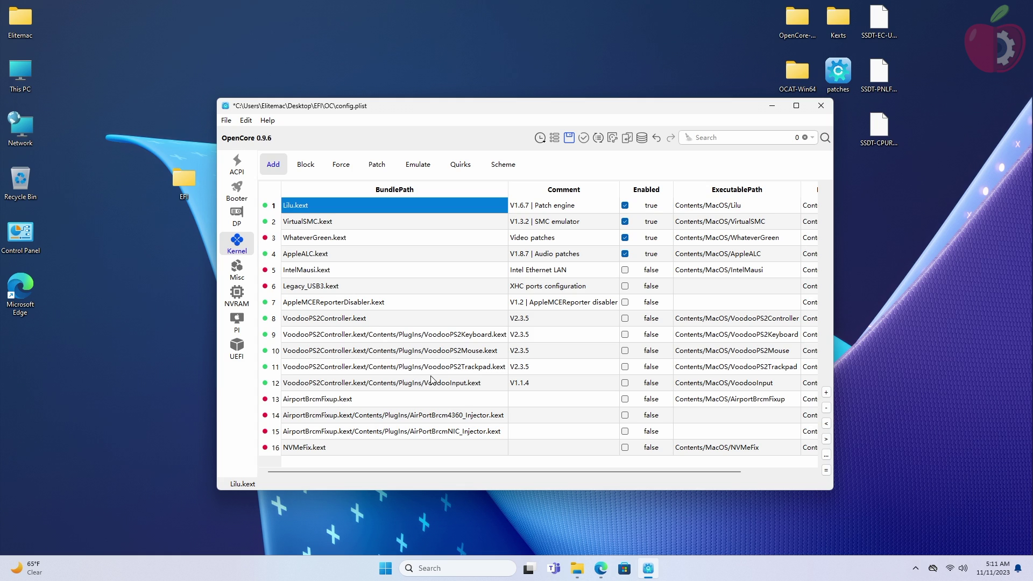
key("ctrl+a")
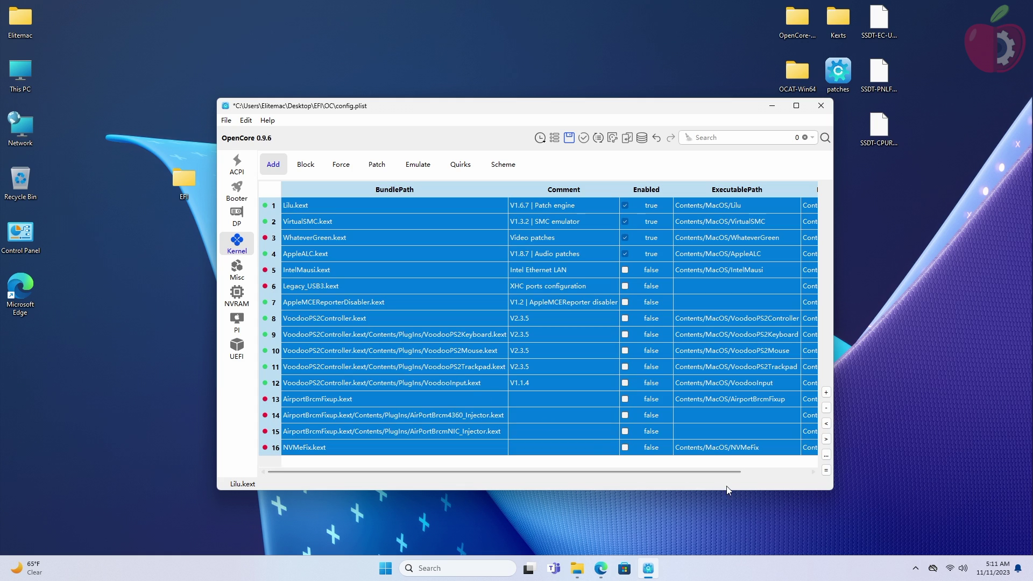
left_click(826, 408)
left_click(305, 164)
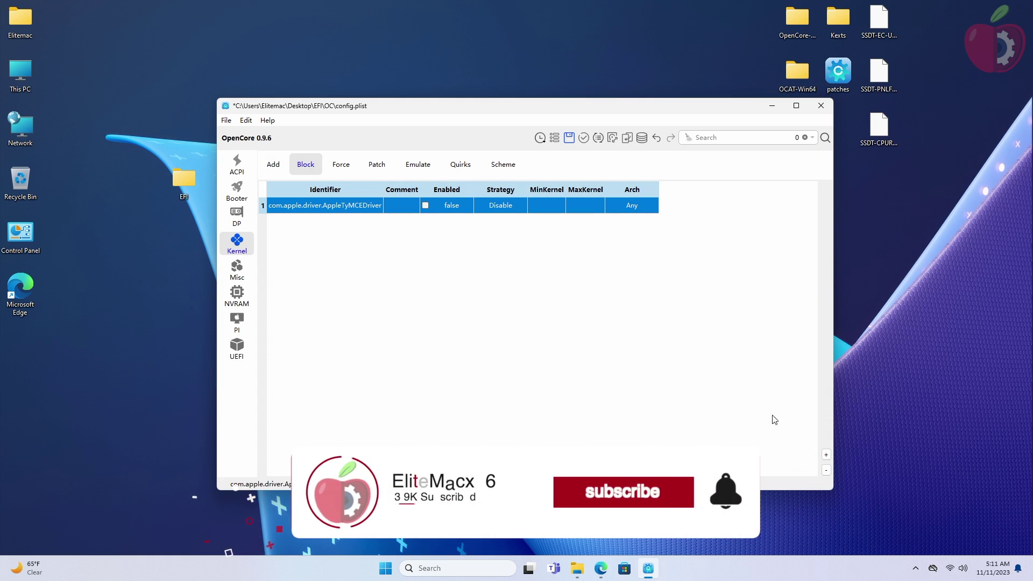
left_click(826, 469)
left_click(341, 164)
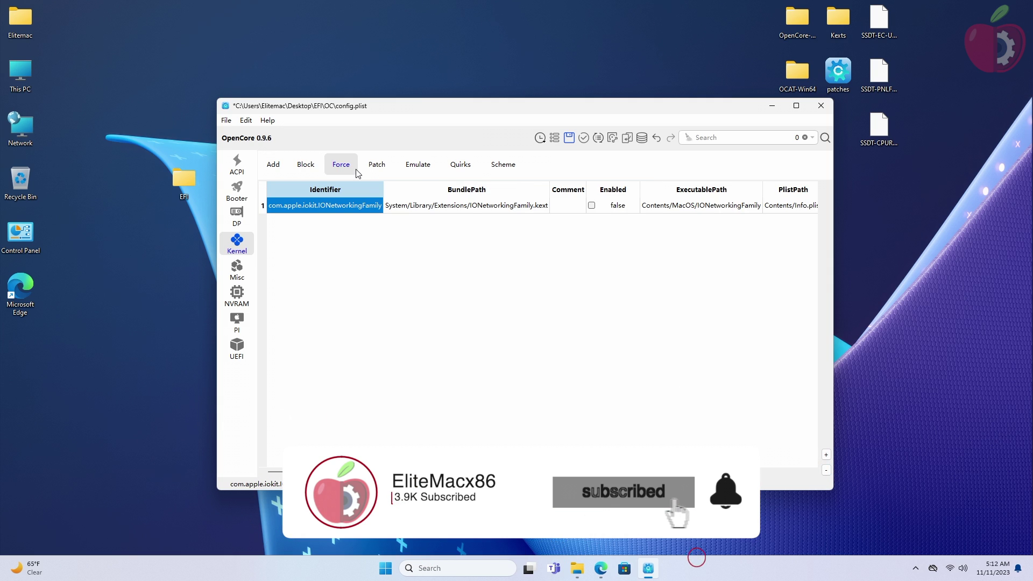
key("ctrl+a")
left_click(827, 471)
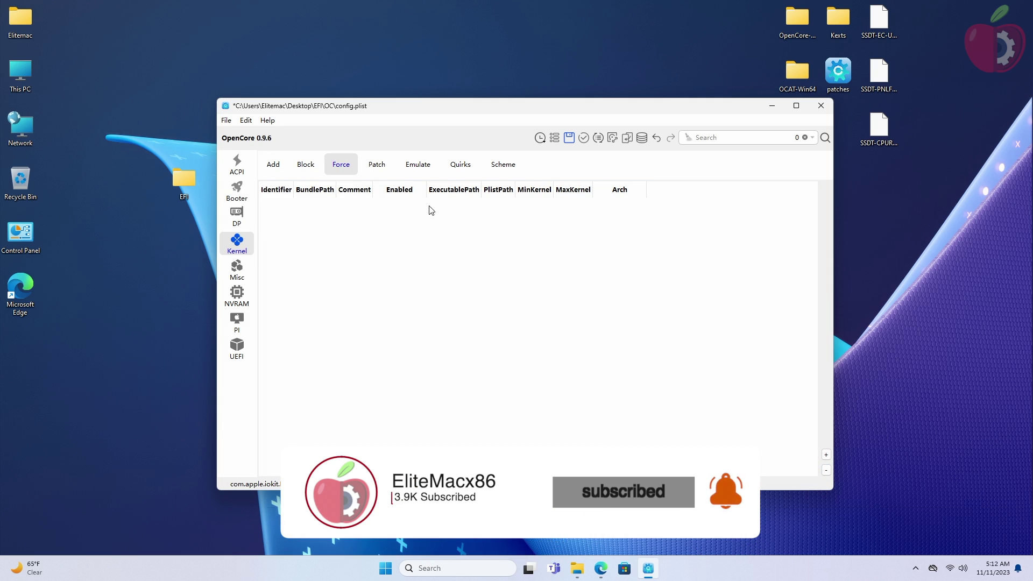
left_click(377, 164)
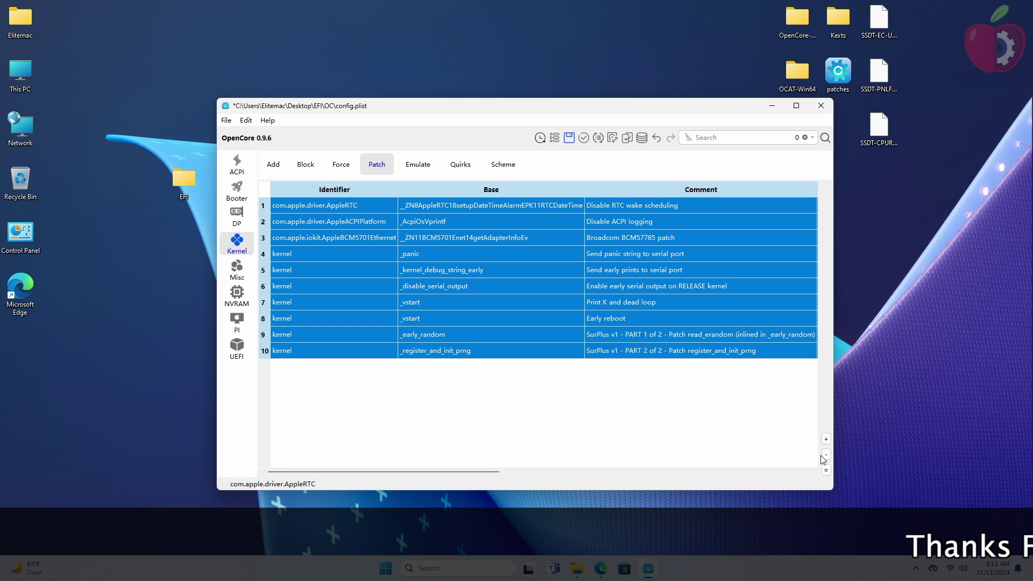
left_click(826, 455)
Add Lilu.kext and VirtualSMC.kext from EFI\OC\Kexts to the Kernel Add list, with Lilu.kext first.
left_click(273, 164)
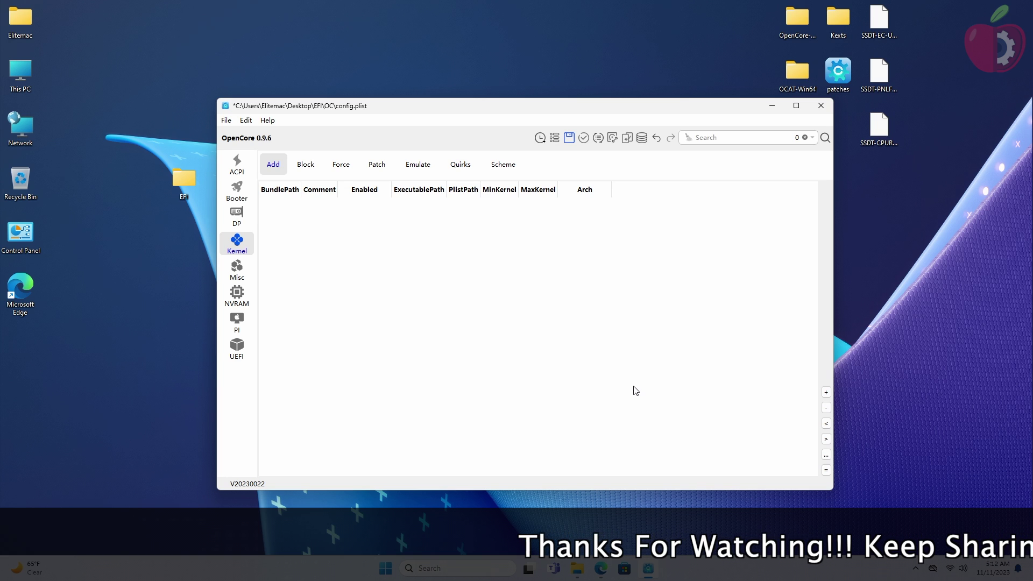
left_click(827, 392)
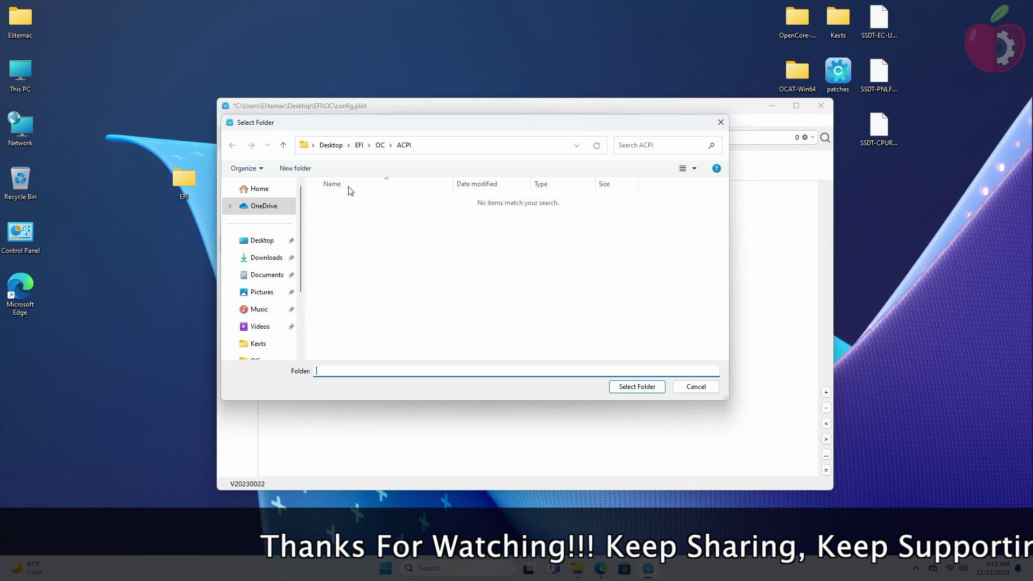
left_click(390, 145)
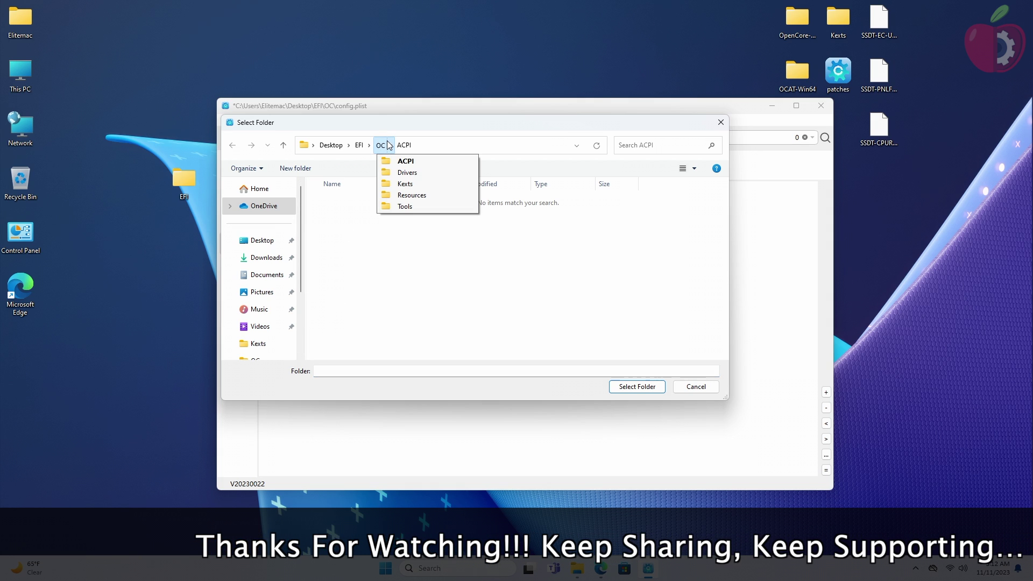
left_click(409, 183)
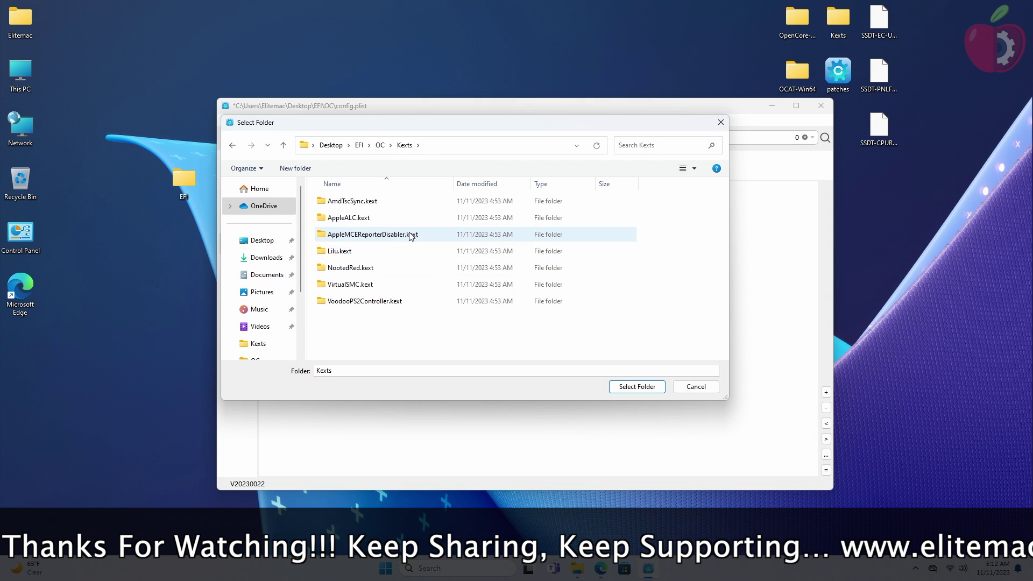
left_click(393, 251)
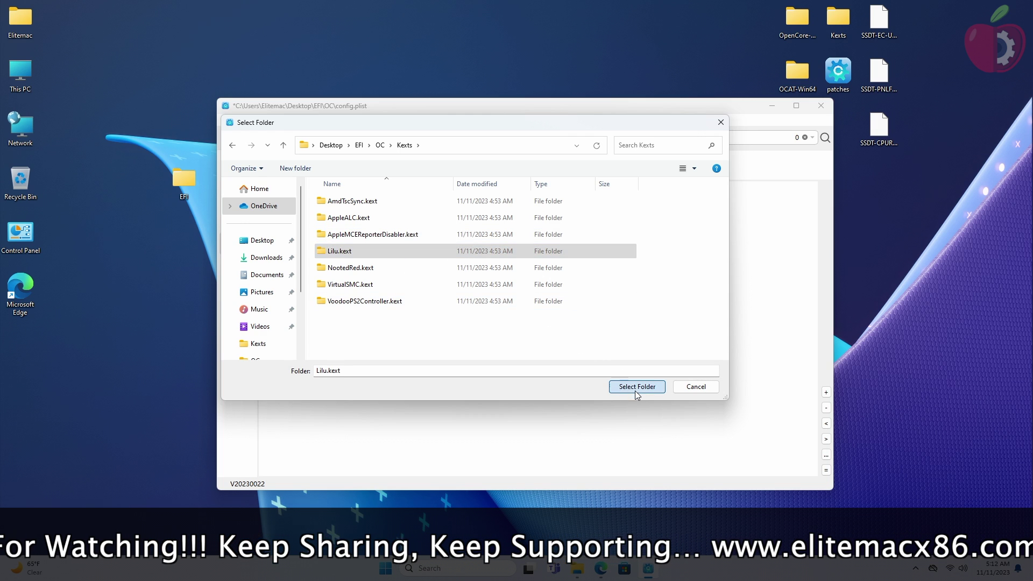
left_click(637, 387)
left_click(825, 393)
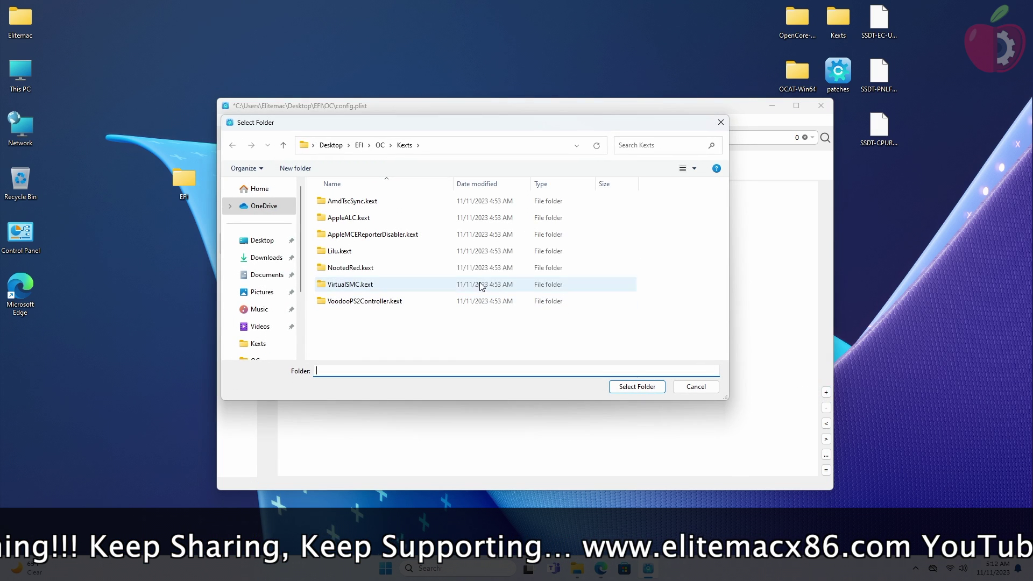
left_click(363, 290)
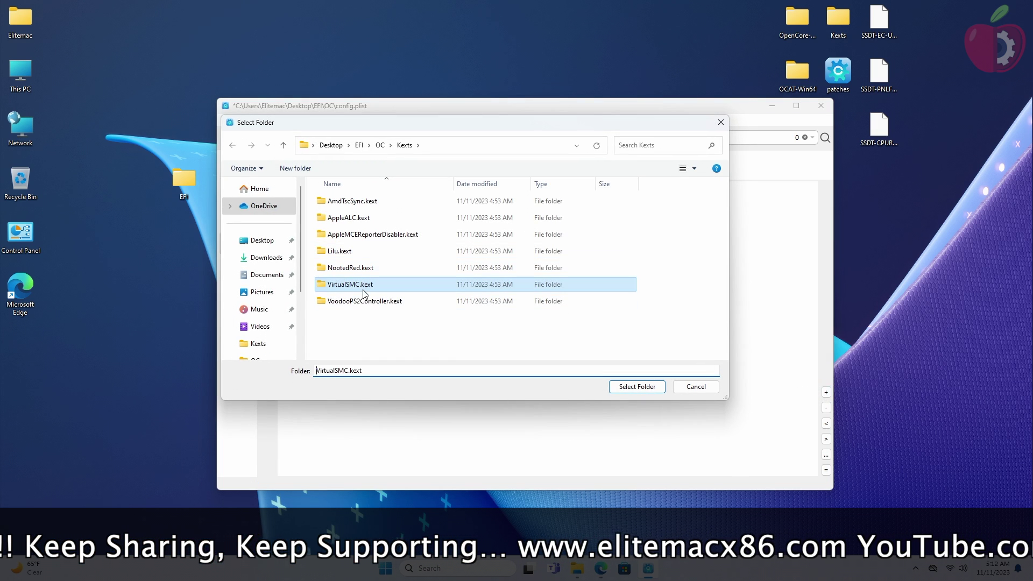
left_click(640, 389)
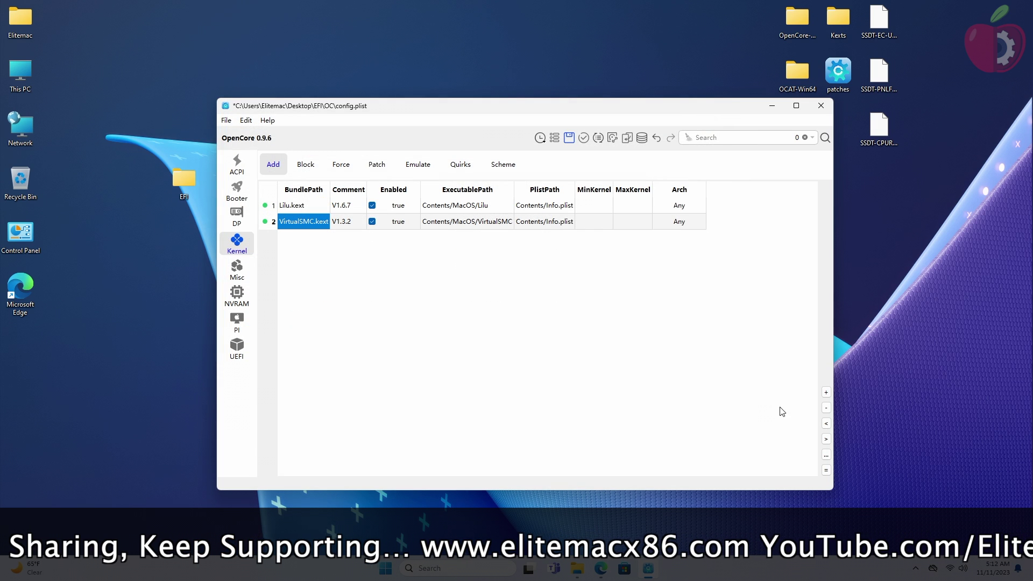
Add AppleALC.kext, AmdTscSync.kext and NootedRed.kext from the Kexts folder to the Kernel Add list.
left_click(826, 392)
left_click(437, 218)
left_click(635, 388)
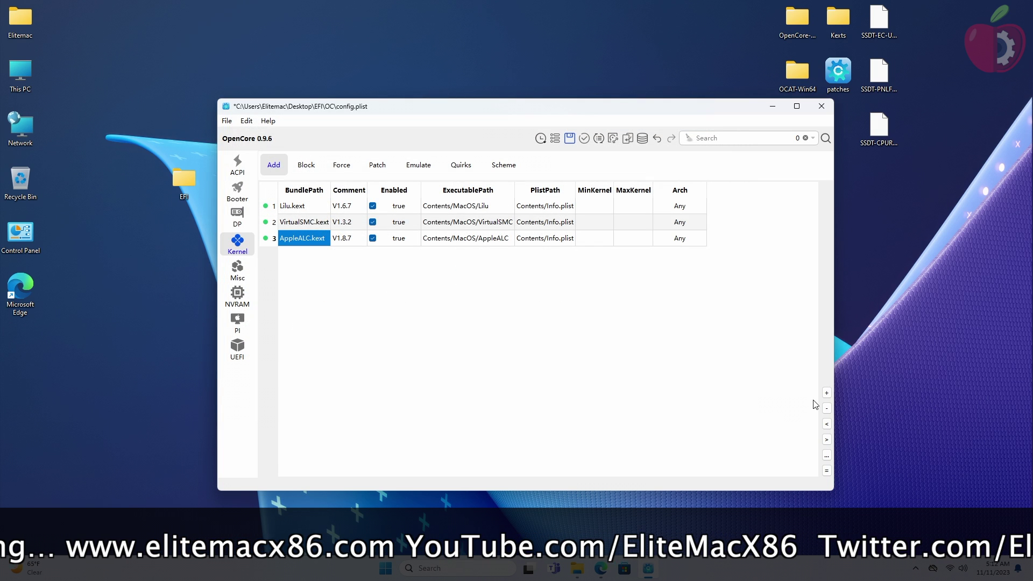
left_click(826, 393)
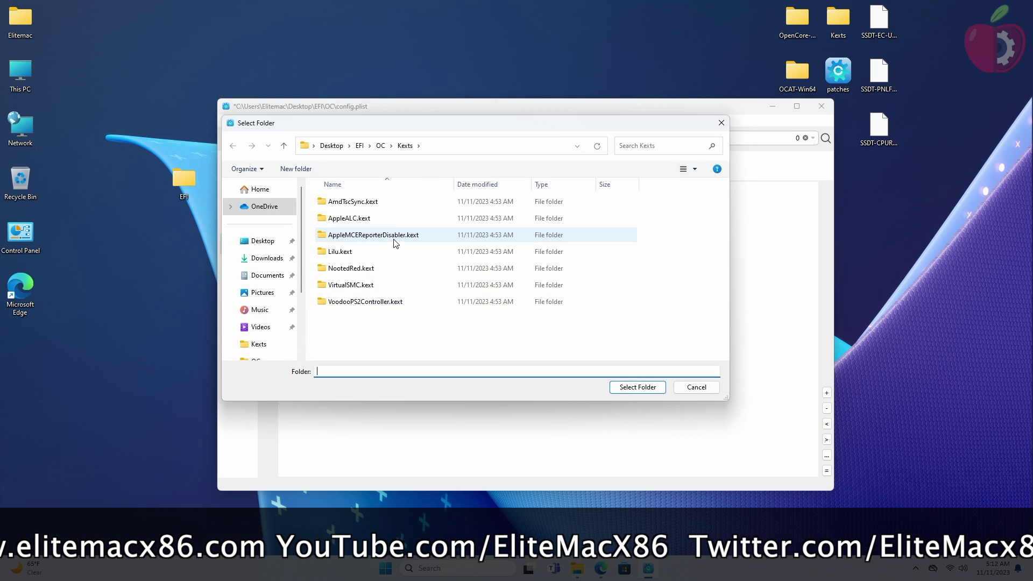
left_click(380, 202)
left_click(637, 387)
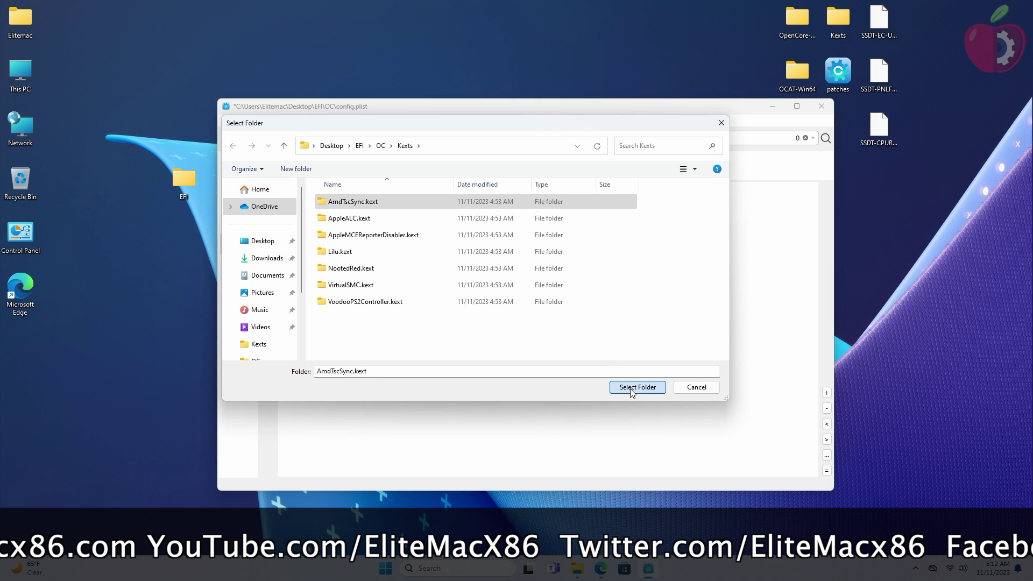
left_click(827, 392)
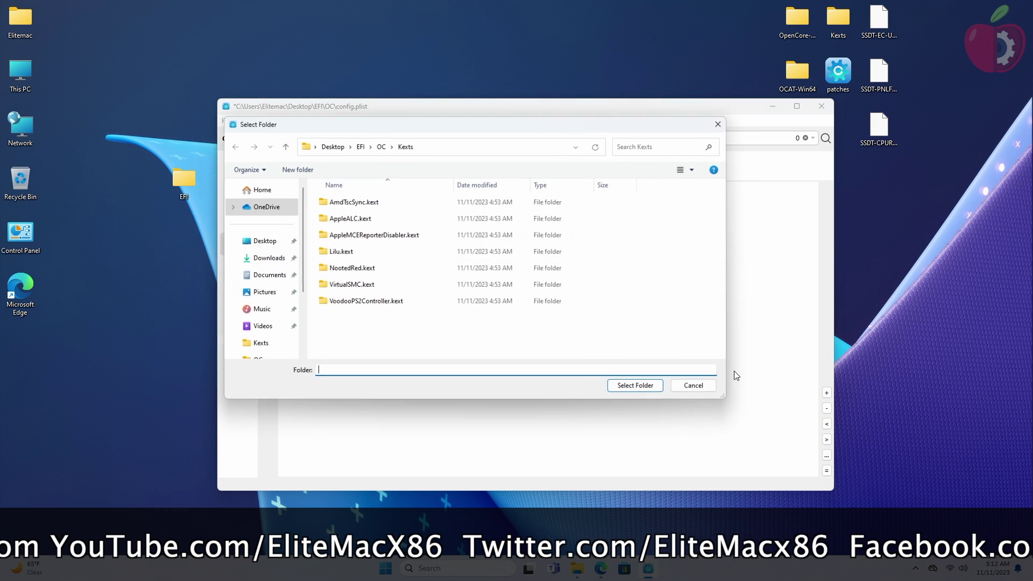
left_click(353, 269)
left_click(623, 388)
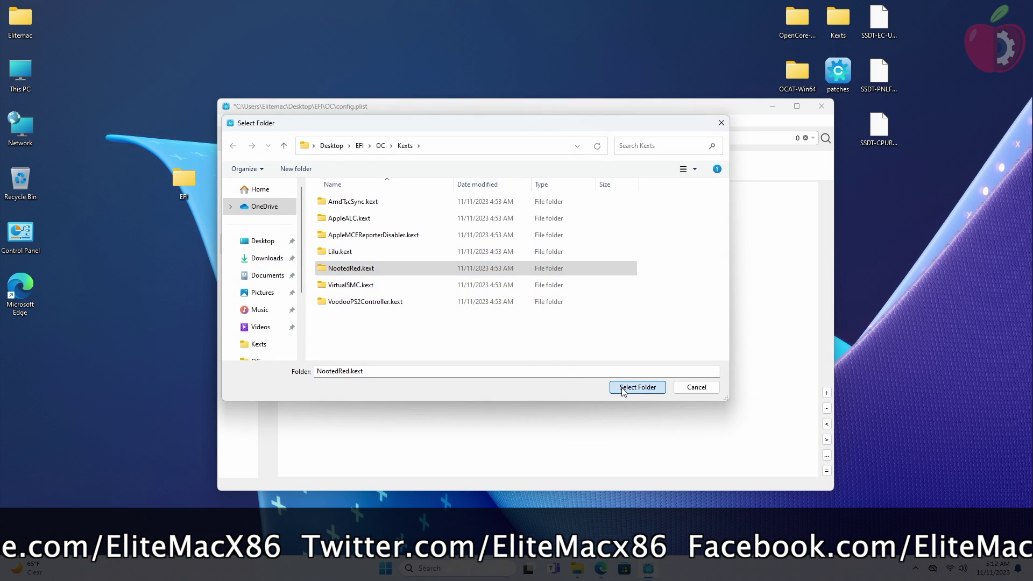
Add AppleMCEReporterDisabler.kext and VoodooPS2Controller.kext with its plugins to the Kernel Add list.
left_click(823, 392)
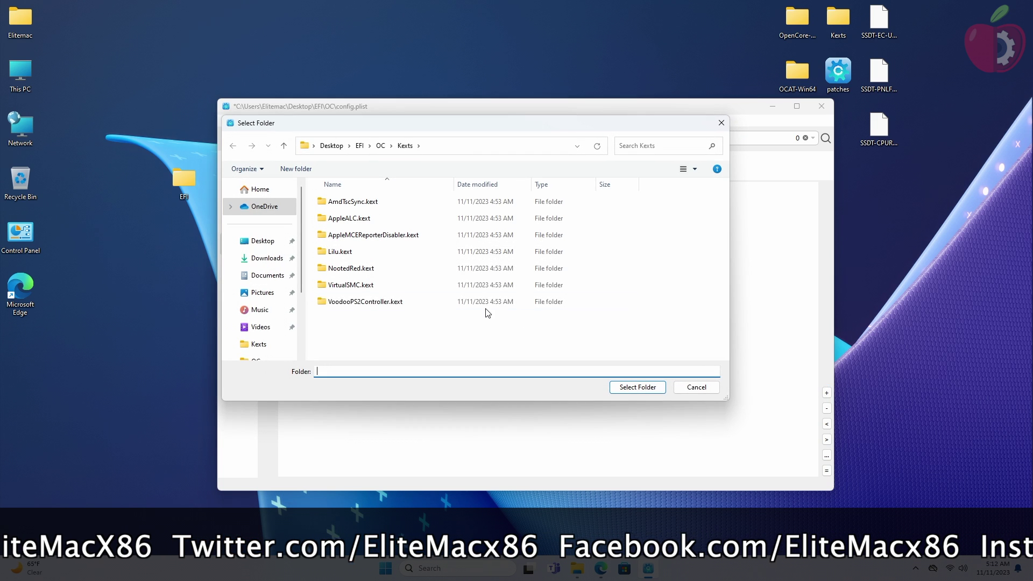
left_click(374, 235)
left_click(644, 390)
left_click(826, 393)
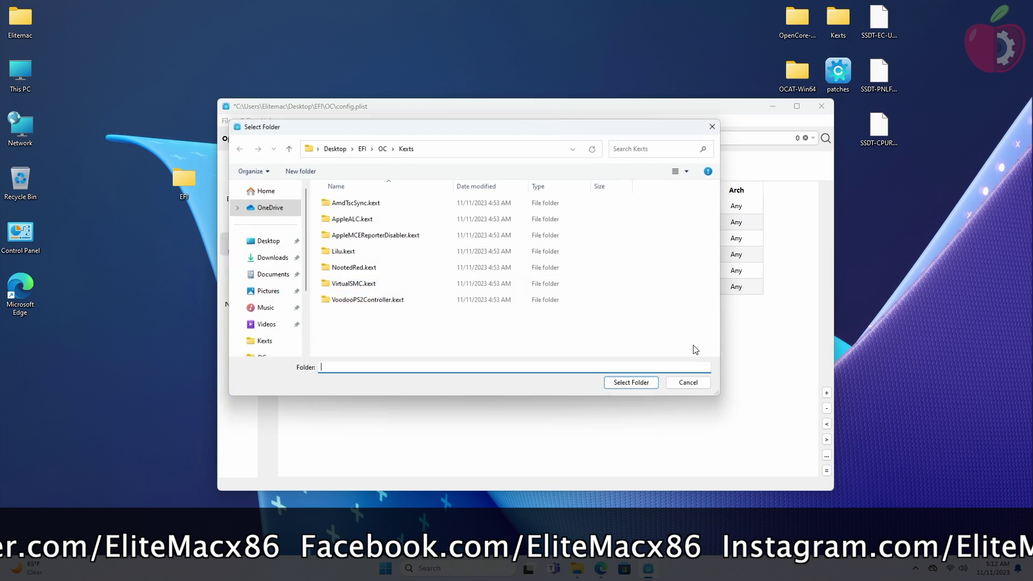
left_click(366, 302)
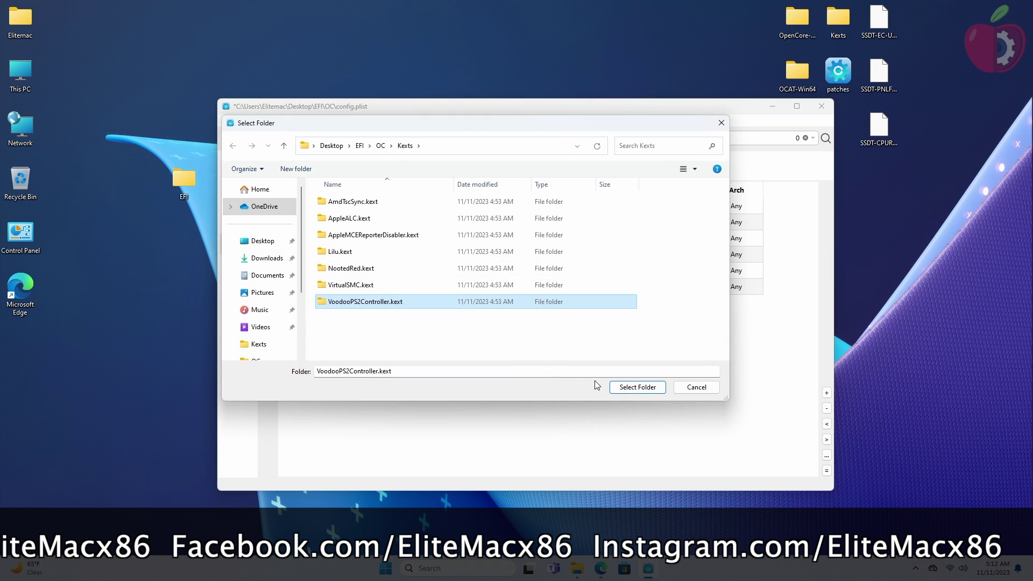
left_click(629, 387)
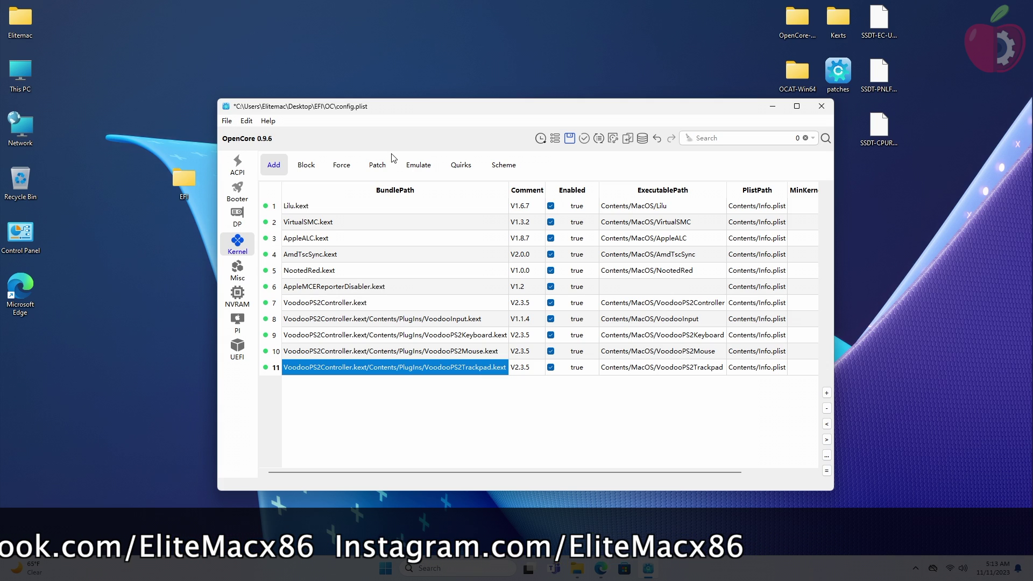
Import the AMD kernel patches from the patches.plist preset into the Kernel Patch list.
left_click(378, 166)
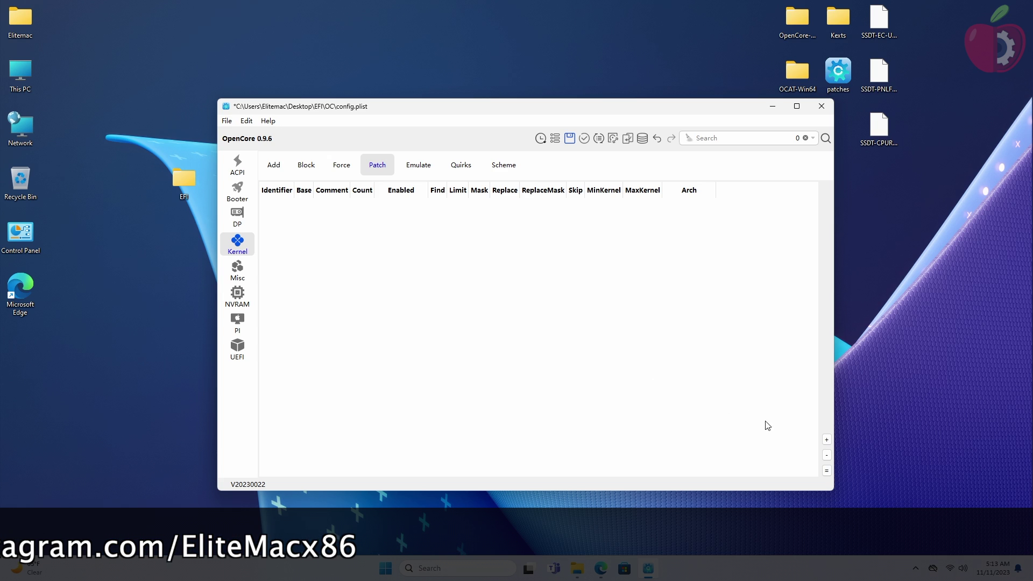
left_click(826, 470)
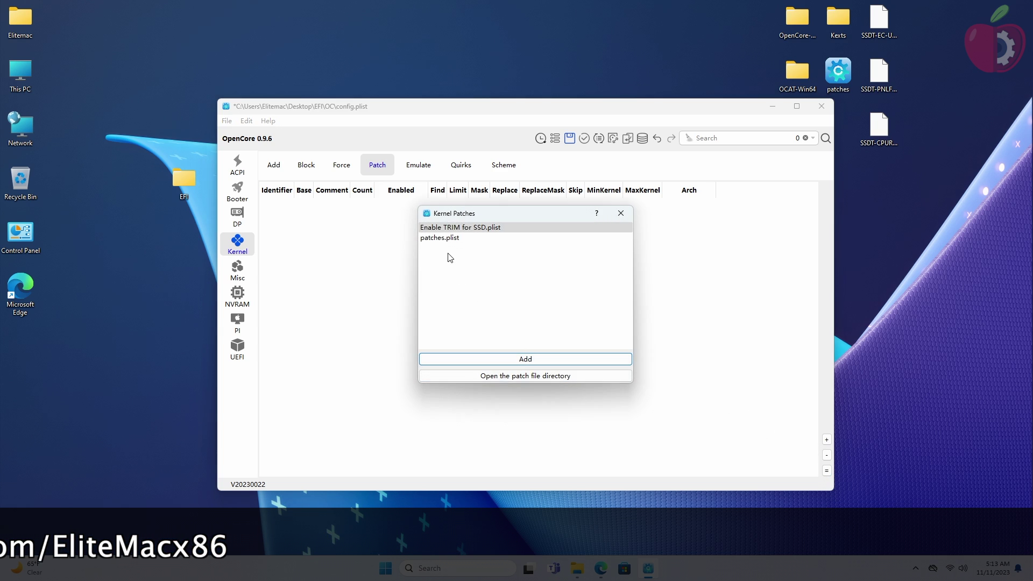
left_click(448, 239)
left_click(519, 359)
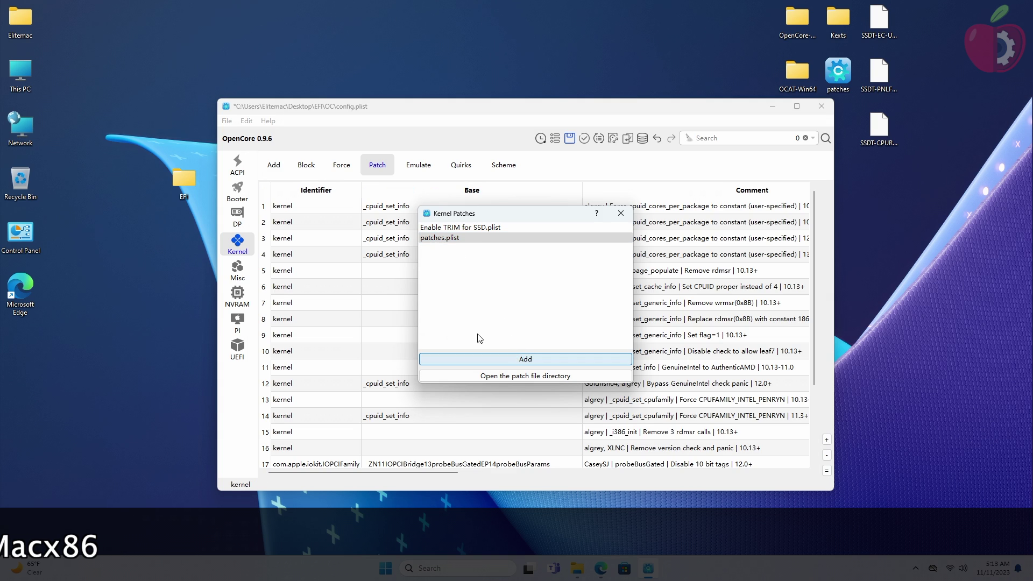
left_click(620, 213)
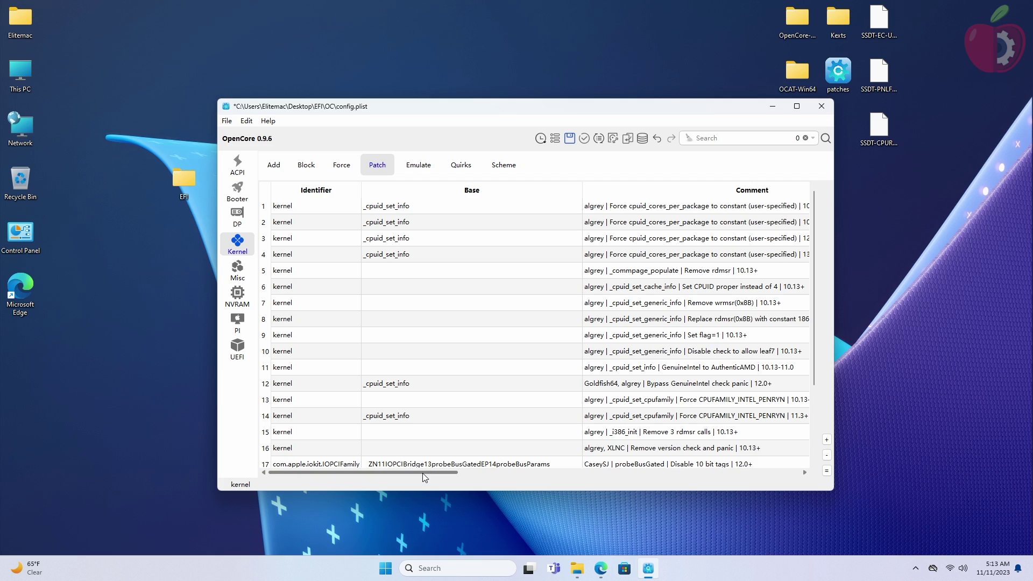
Edit the core-count byte after BA in the Replace value of the 13.3+ cpuid_cores_per_package kernel patch.
left_click_drag(434, 472, 466, 473)
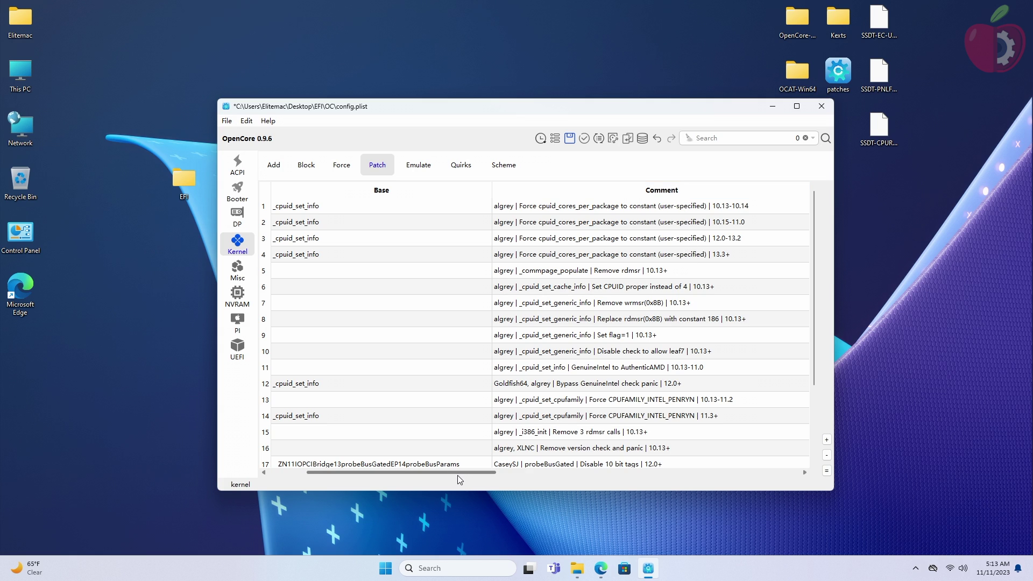
left_click_drag(461, 473, 735, 471)
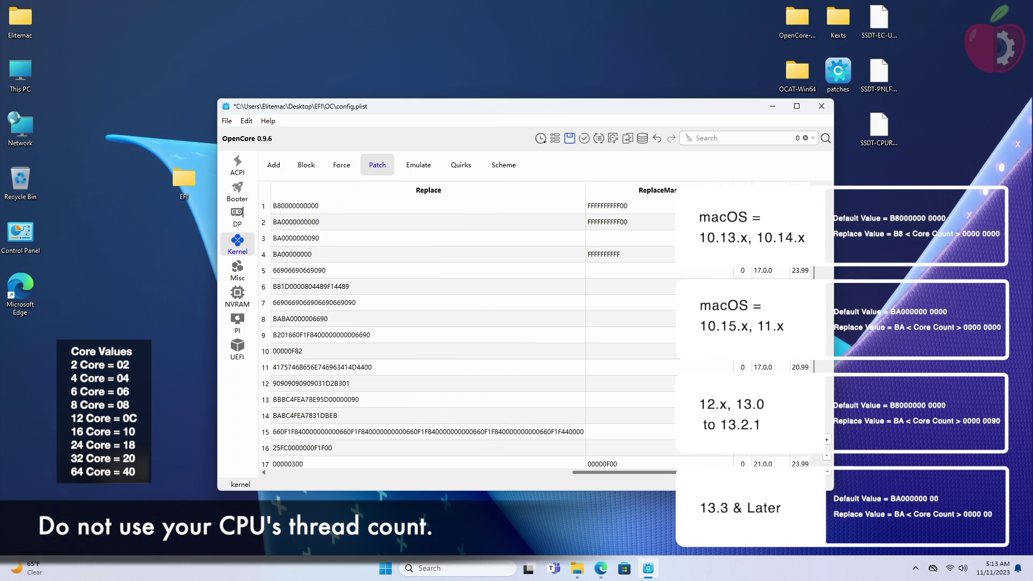
left_click(310, 259)
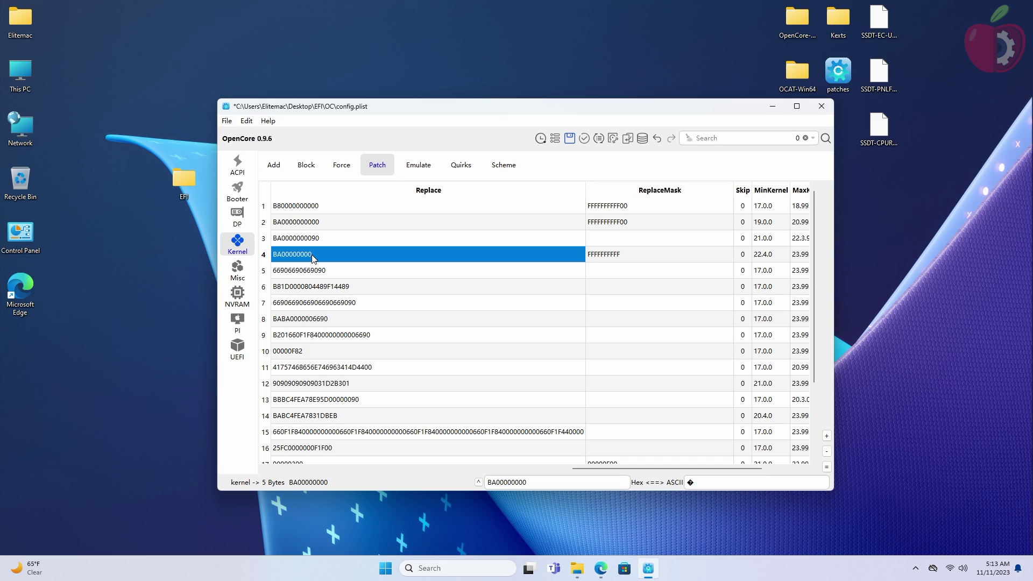
double_click(287, 257)
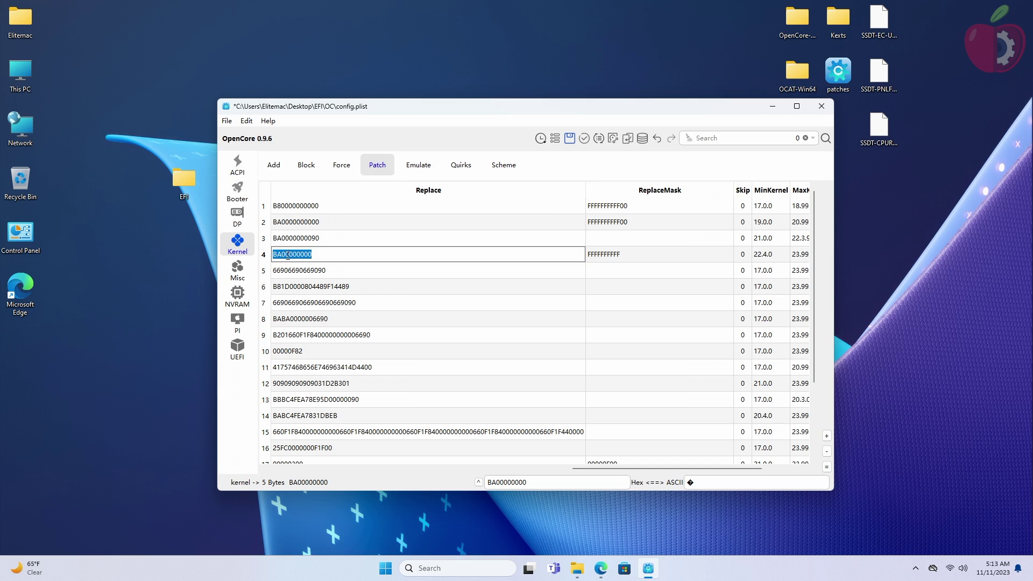
left_click(329, 260)
key("BackSpace")
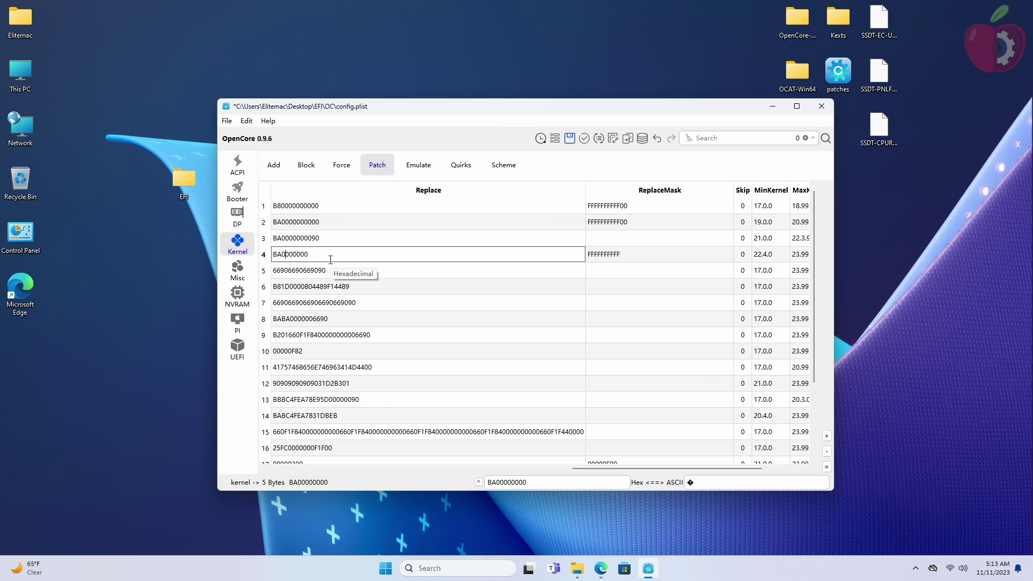
left_click_drag(662, 468, 375, 473)
Enable DummyPowerManagement under Kernel Emulate and the LapicKernelPanic, PanicNoKextDump, PowerTimeoutKernelPanic, ProvideCurrentCpuInfo and XhciPortLimit kernel quirks.
left_click(418, 164)
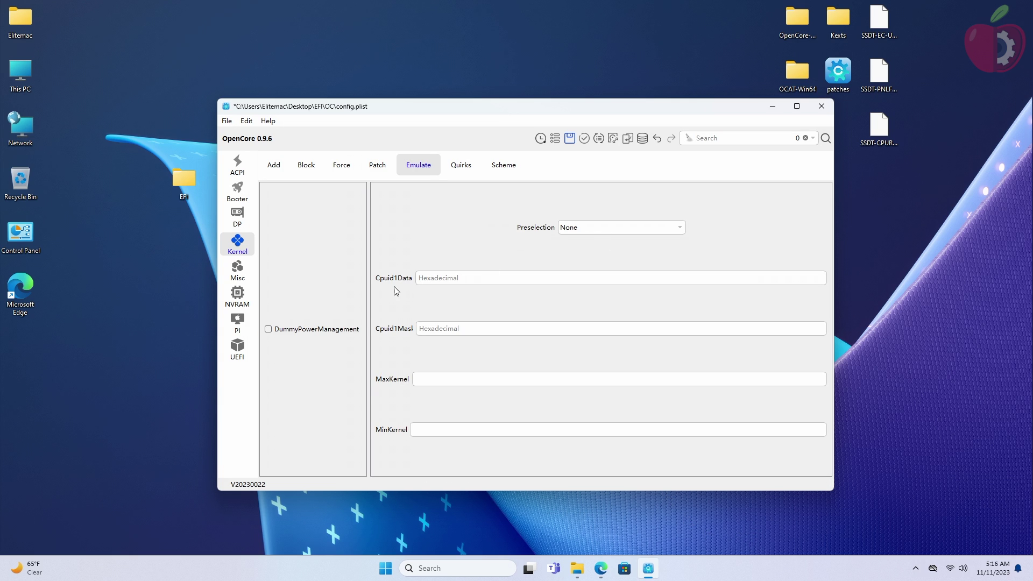
left_click(329, 331)
left_click(463, 167)
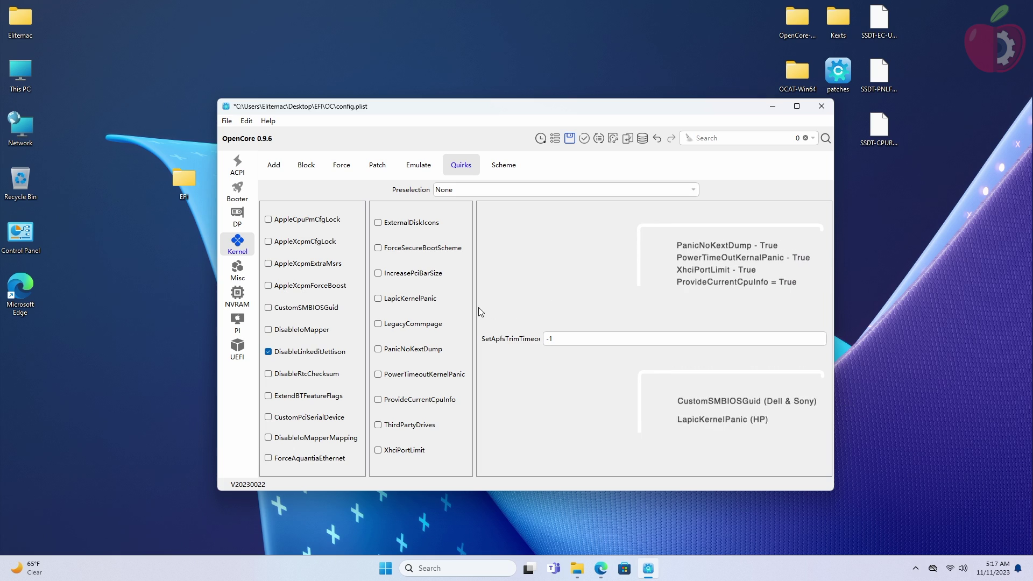
left_click(430, 299)
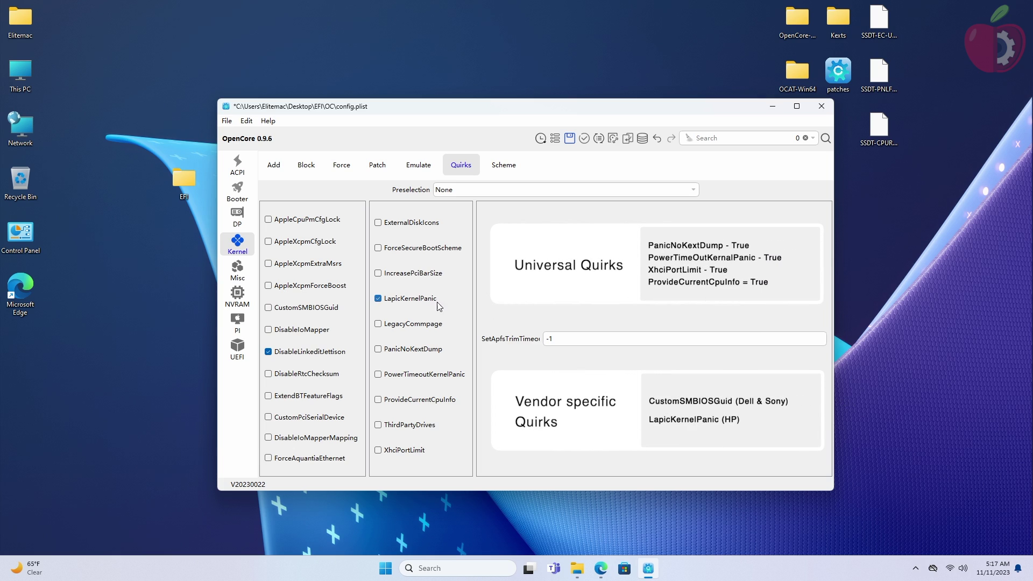
left_click(426, 350)
left_click(449, 379)
left_click(448, 400)
left_click(443, 453)
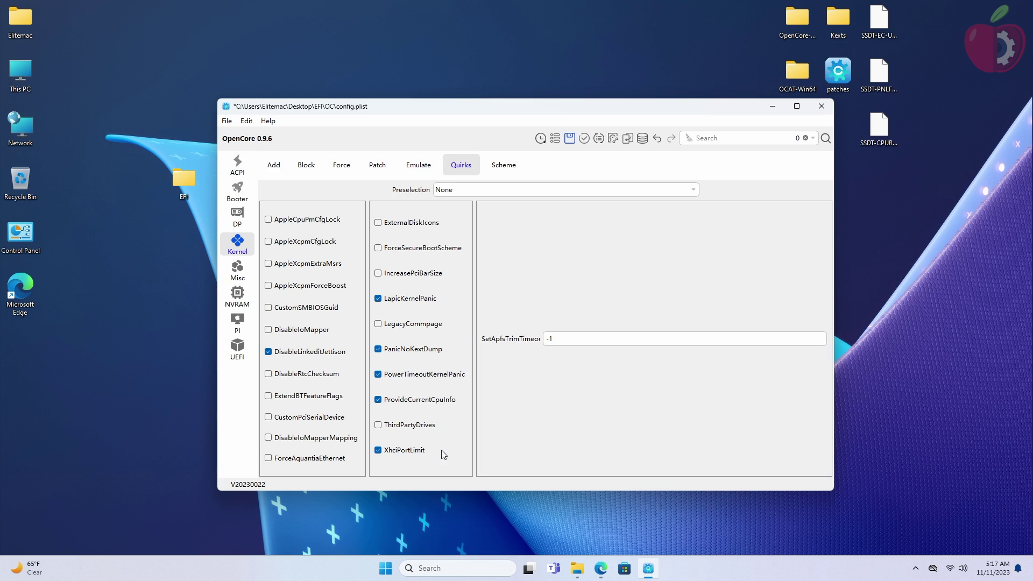
Delete the CustomOS entry from the Misc Entries list and remove all items from the Misc Tools list.
left_click(235, 277)
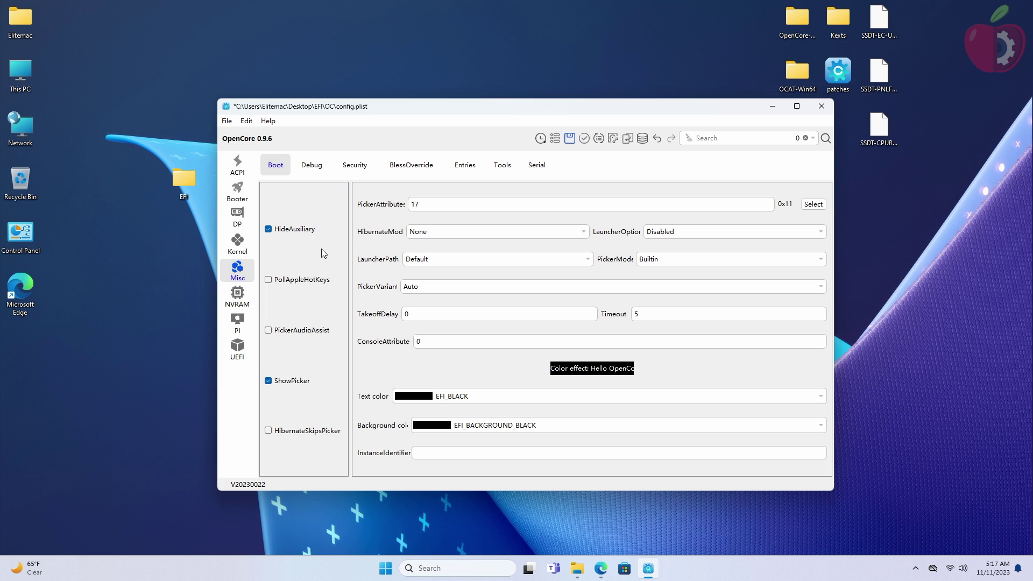
left_click(317, 169)
left_click(358, 168)
left_click(406, 168)
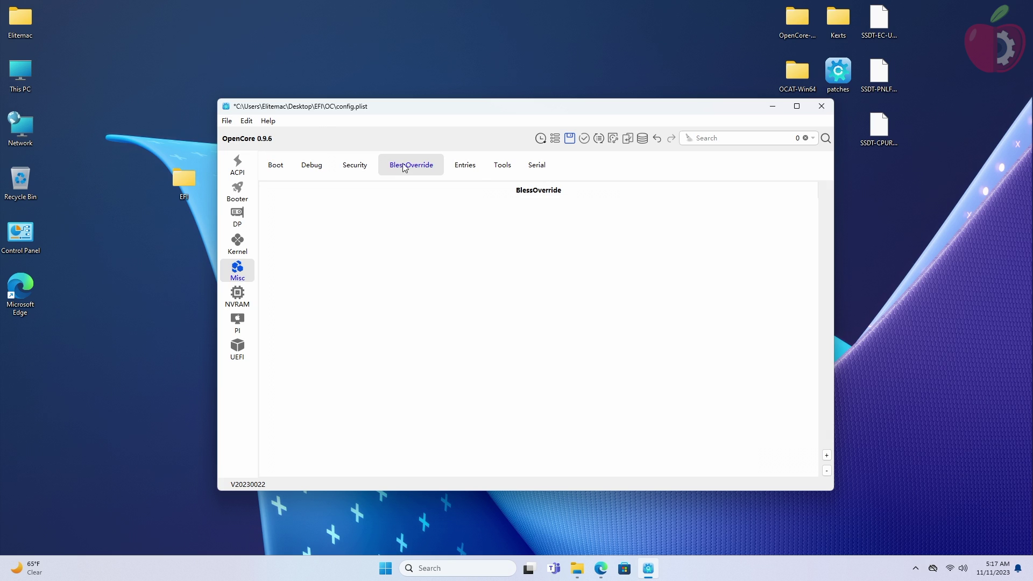
left_click(472, 169)
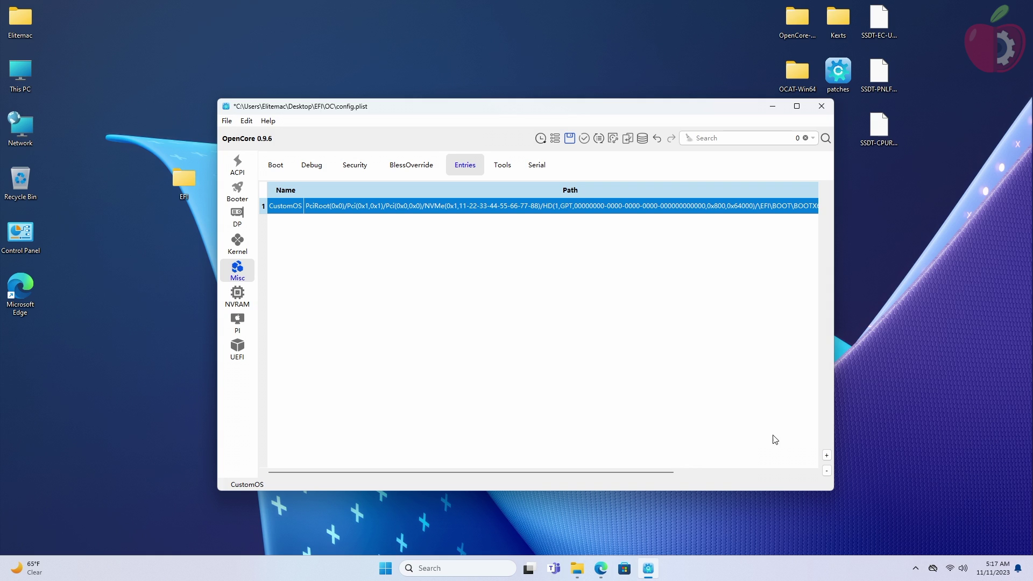
left_click(827, 470)
left_click(503, 163)
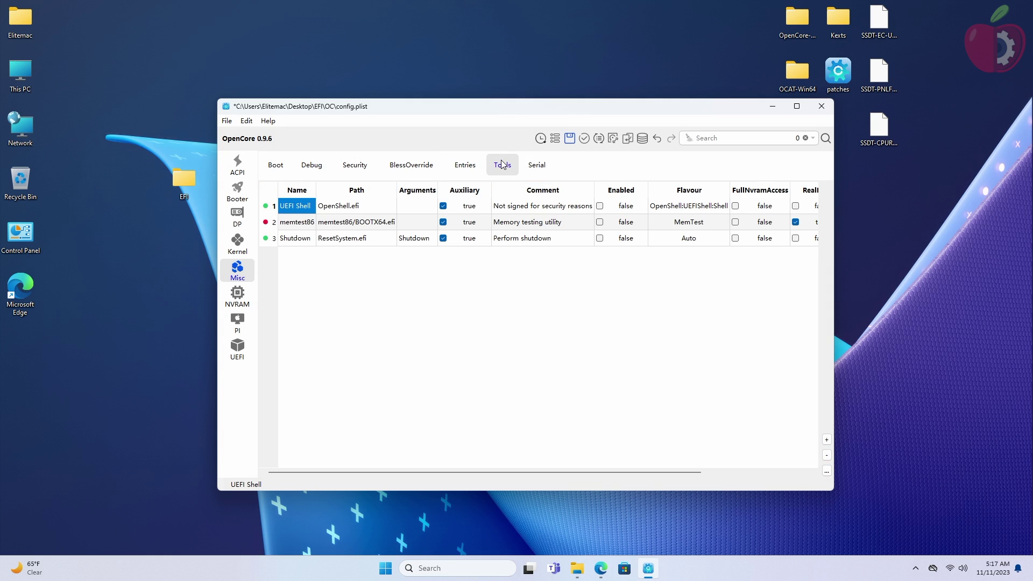
key("ctrl+a")
left_click(826, 456)
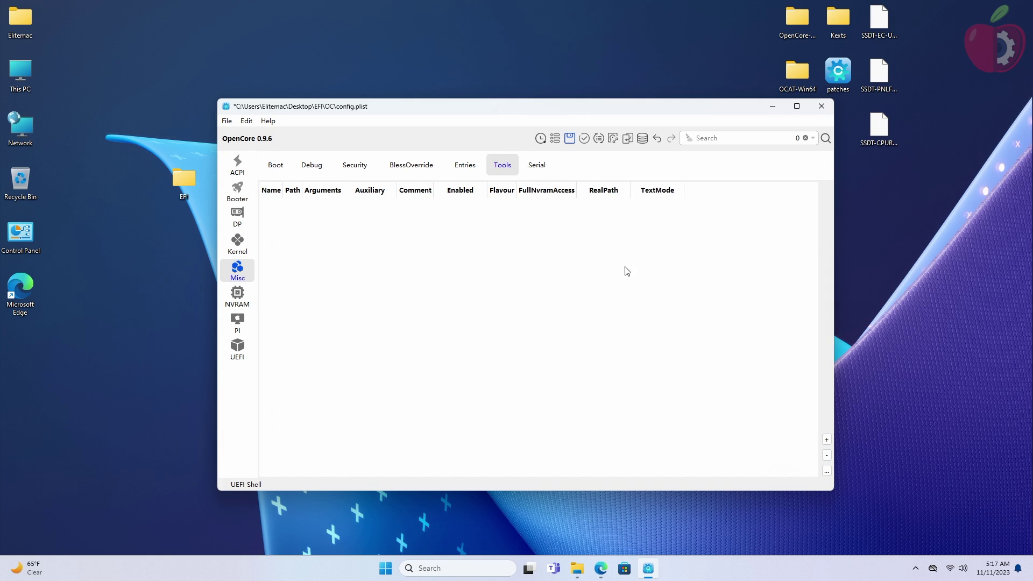
left_click(532, 168)
left_click(508, 164)
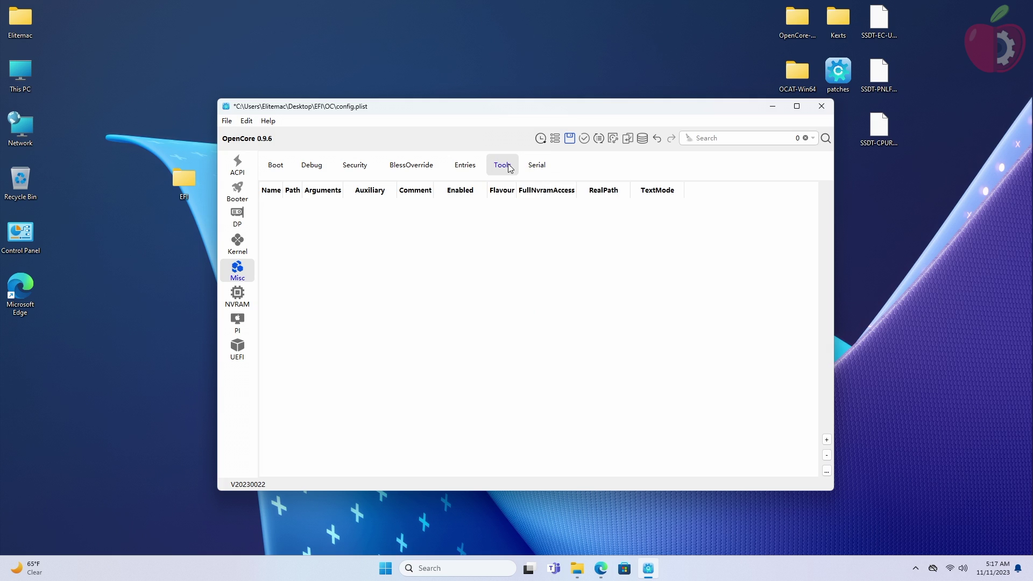
Disable HideAuxiliary in the Misc Boot settings and enable AppleDebug, ApplePanic and DisableWatchDog in the Debug settings.
left_click(263, 164)
left_click(298, 228)
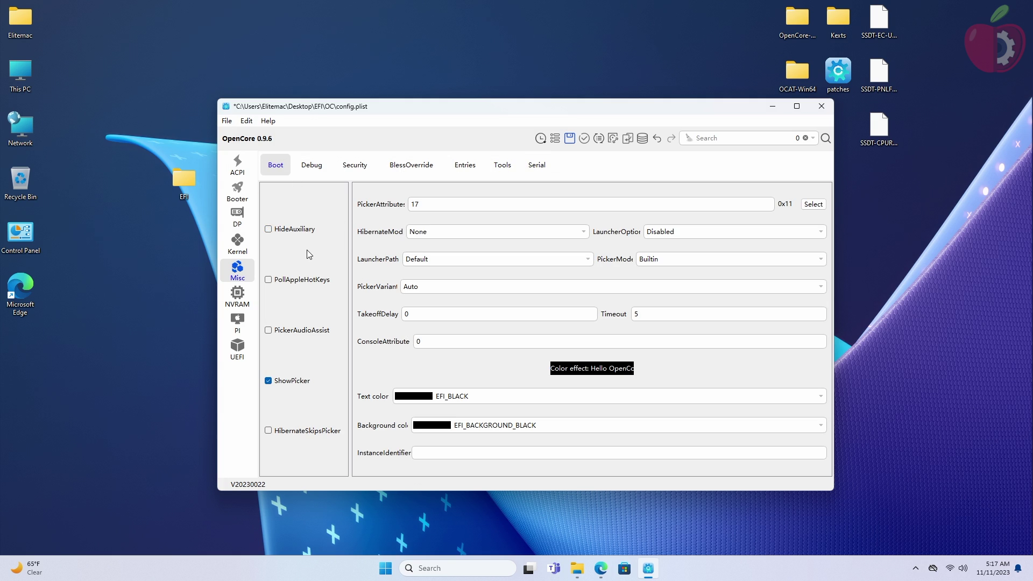
left_click(312, 167)
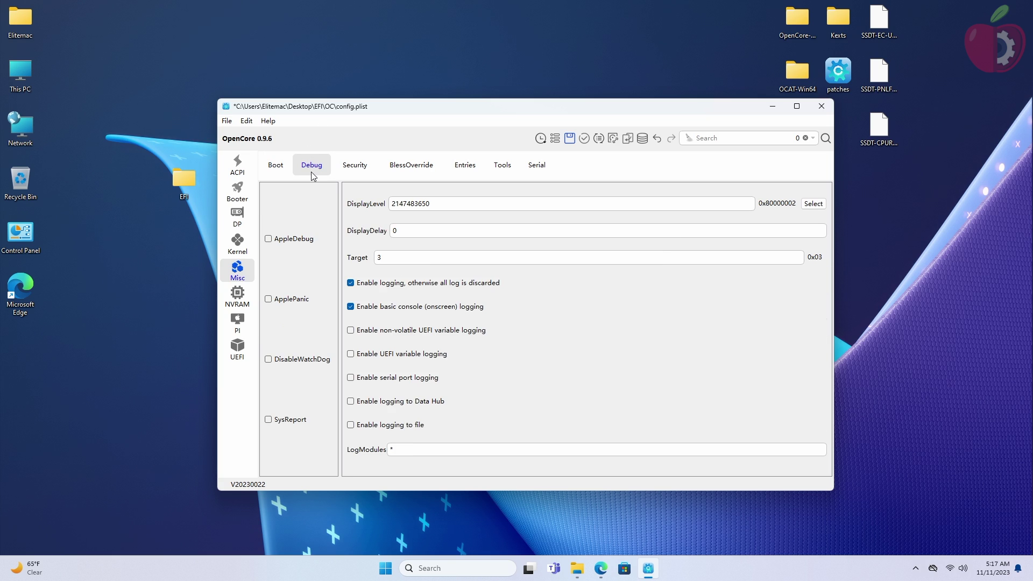
left_click(301, 242)
left_click(294, 301)
left_click(296, 360)
In the Misc Security settings, enable AllowSetDefault, set Vault to Optional and set ScanPolicy to 0.
left_click(353, 168)
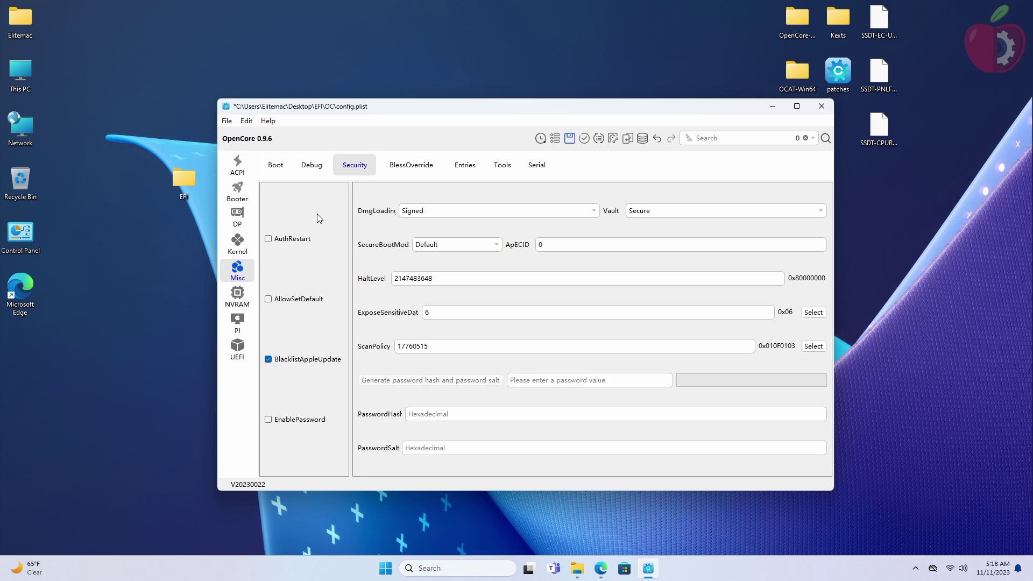
left_click(305, 302)
left_click(819, 213)
left_click(745, 224)
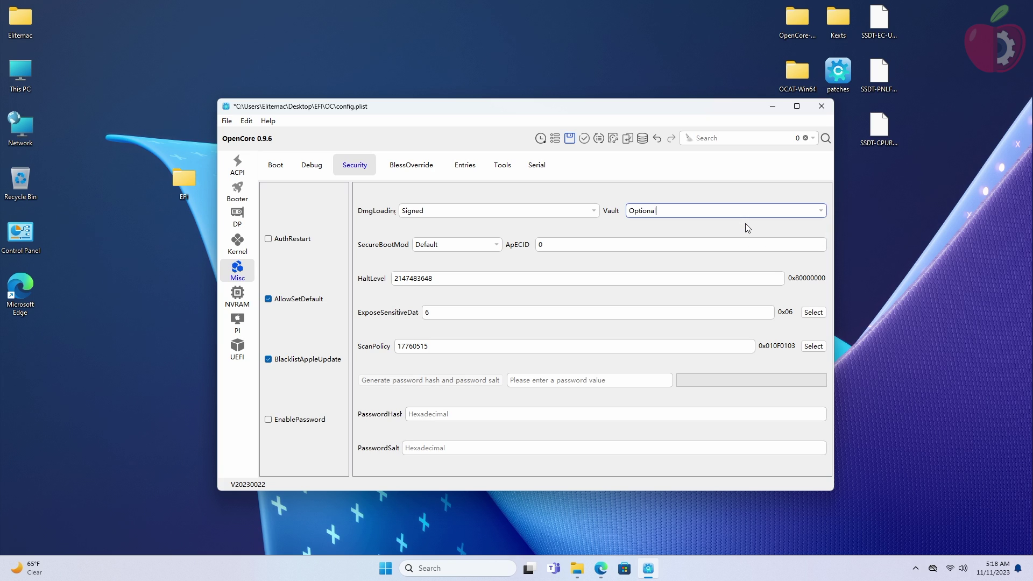
left_click_drag(439, 349, 396, 343)
type("0")
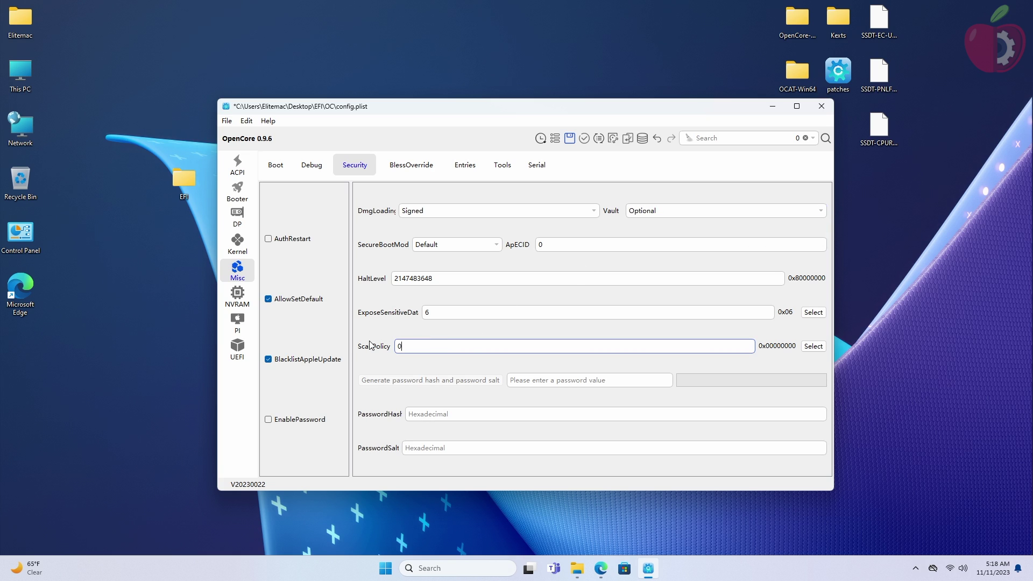
Under NVRAM UUID 7C436110-AB2A-4BBB-A880-FE41995C9F82, delete the #INFO (prev-lang:kbd) key and clear the prev-lang:kbd value.
left_click(239, 295)
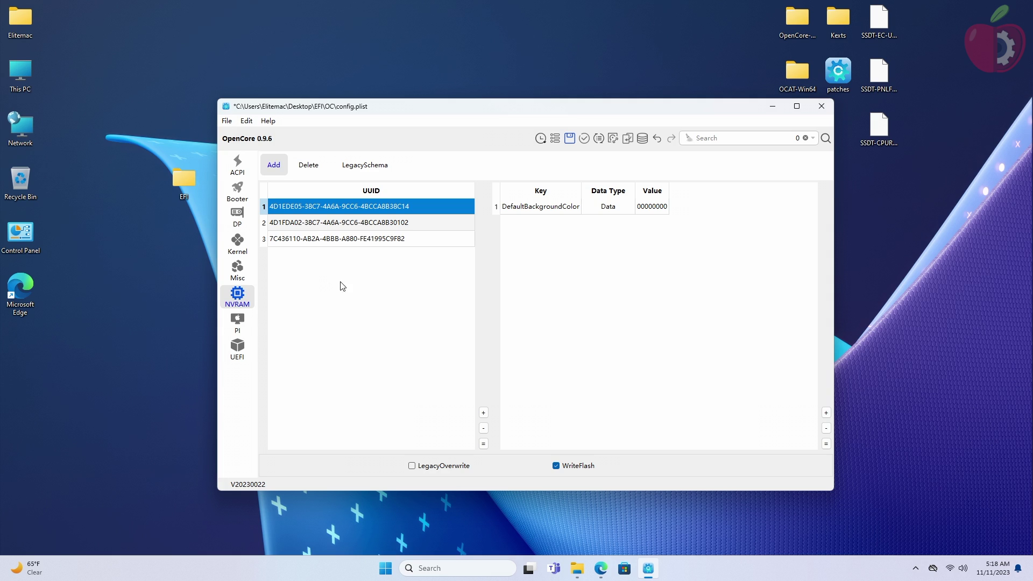
left_click(428, 241)
left_click(507, 210)
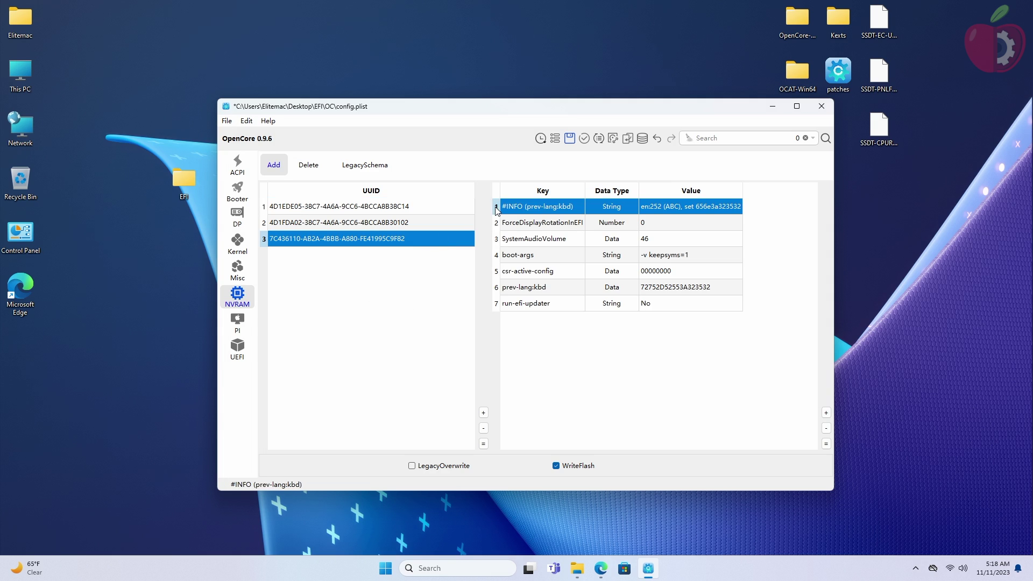
left_click(826, 429)
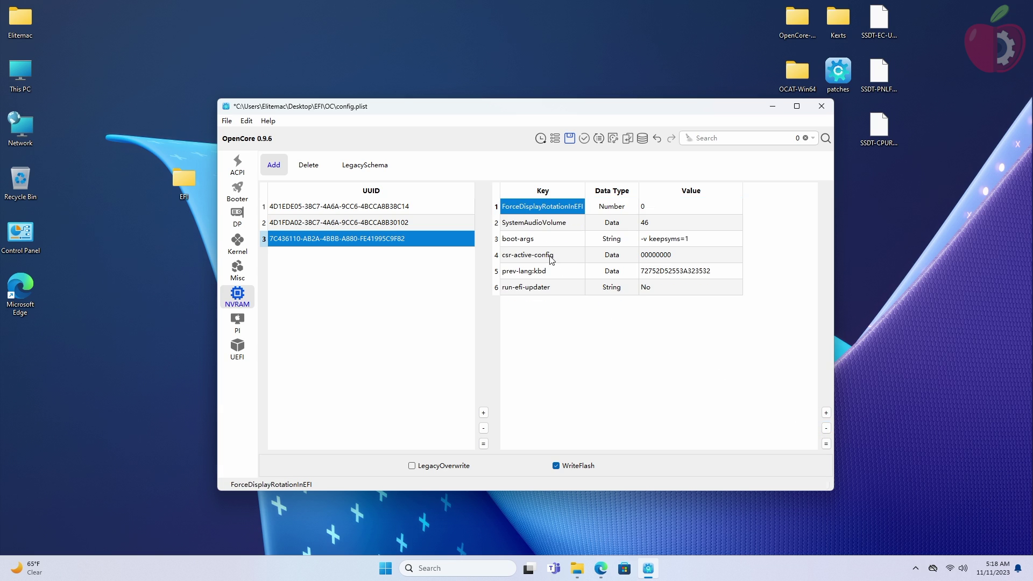
double_click(677, 271)
key("BackSpace")
key("Return")
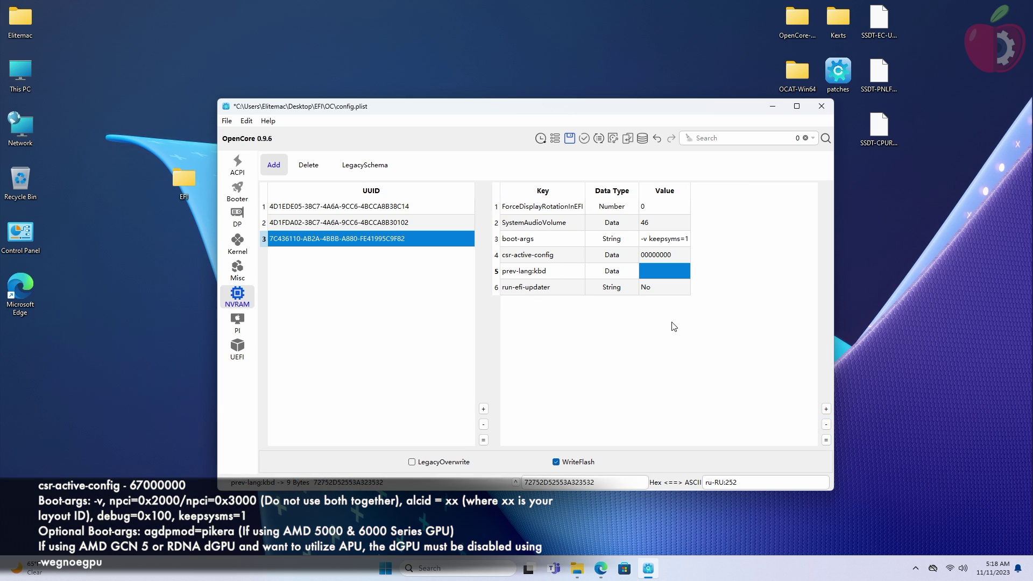
Add npci=0x2000 and alcid=55 to the NVRAM boot-args between -v and keepsyms=1.
left_click(666, 243)
left_click(650, 239)
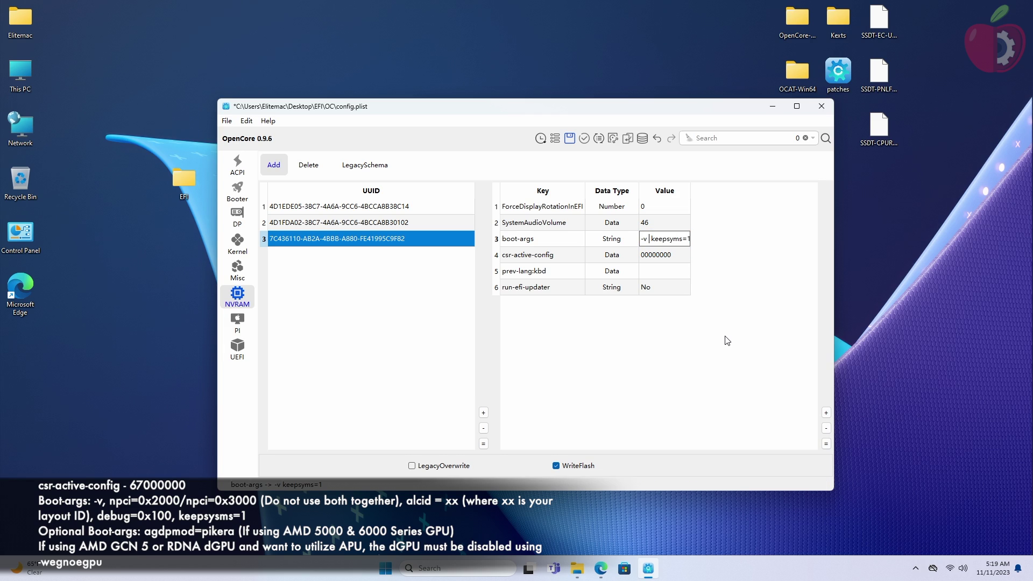
type("npci")
type("=0")
type("x2000")
type(" alci")
type("d")
type("=55")
key("Return")
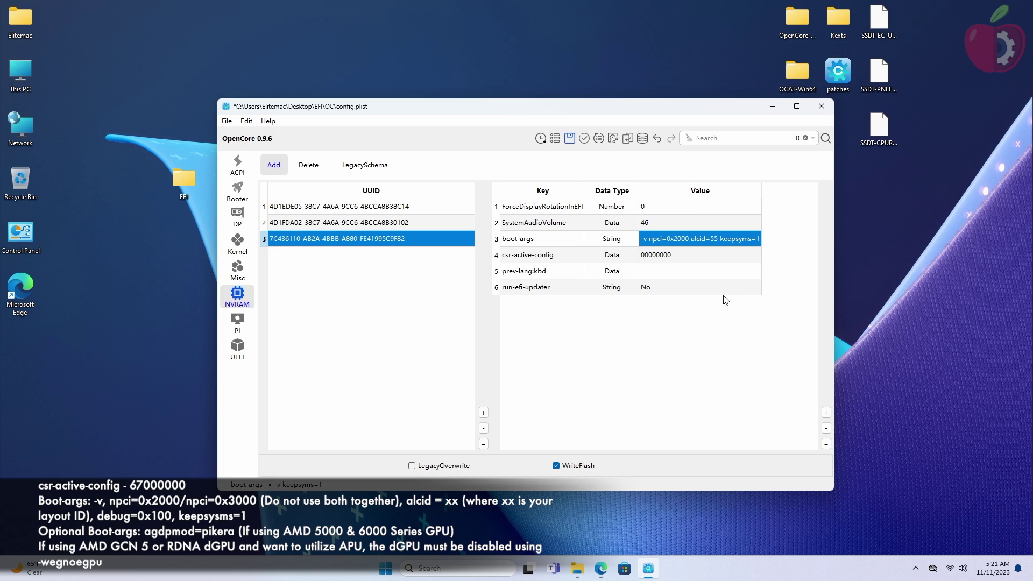
Set the NVRAM csr-active-config value to 67000000.
double_click(677, 255)
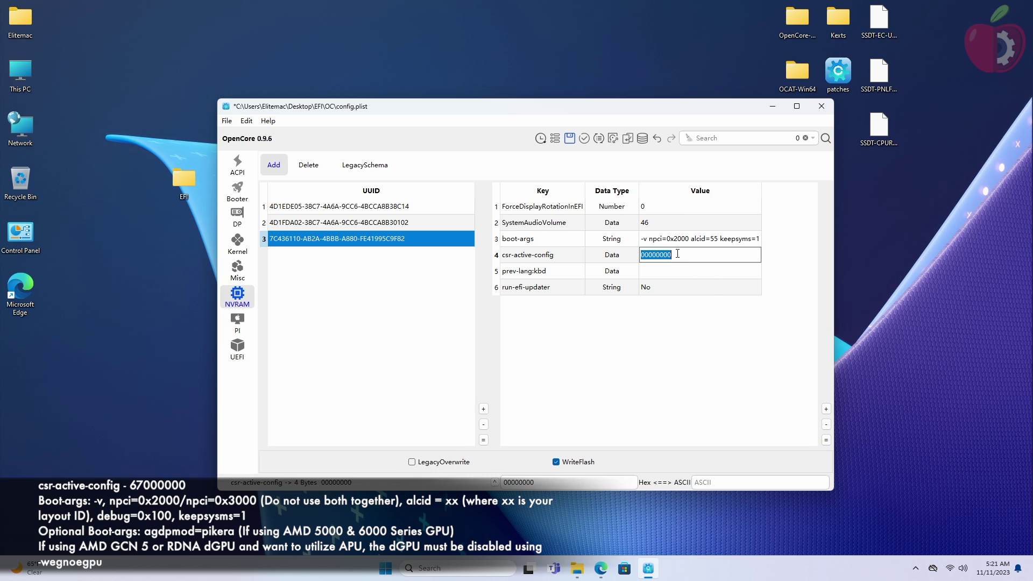
type("67")
key("Return")
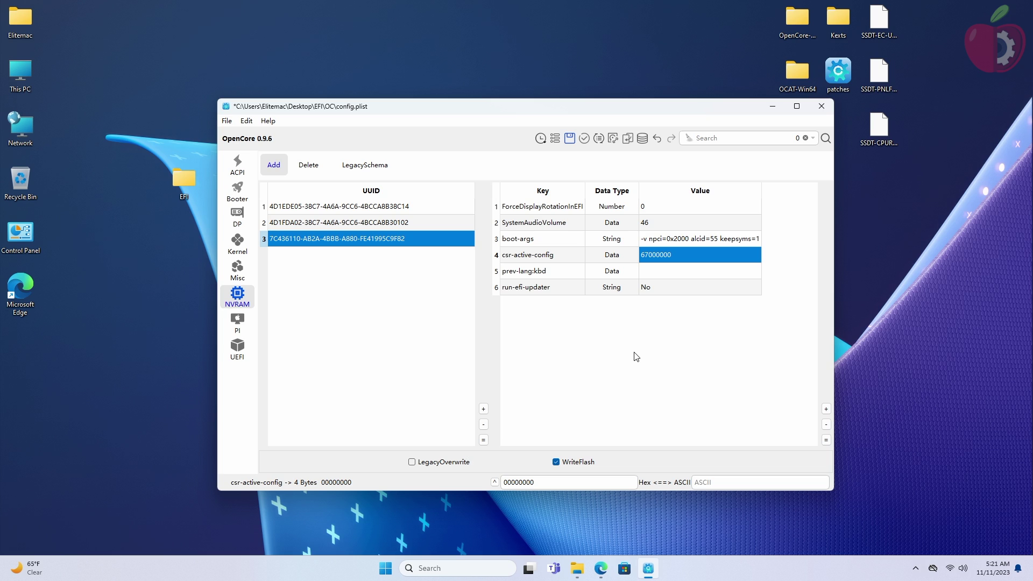
Set the PlatformInfo system product name to MacBookPro16,3 and generate its serial number, MLB and system UUID.
left_click(243, 329)
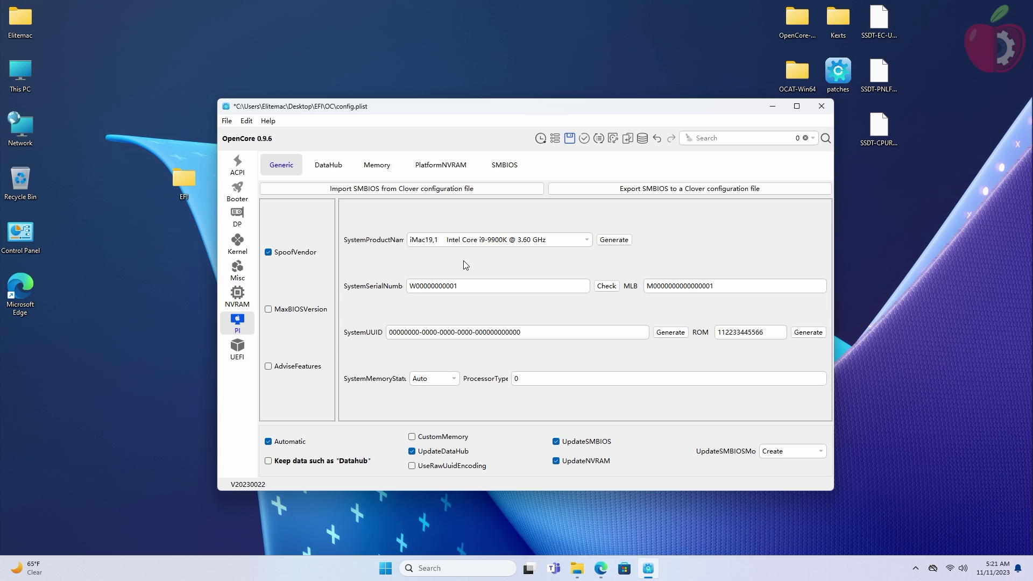
left_click(587, 240)
scroll(500, 307, "down", 15)
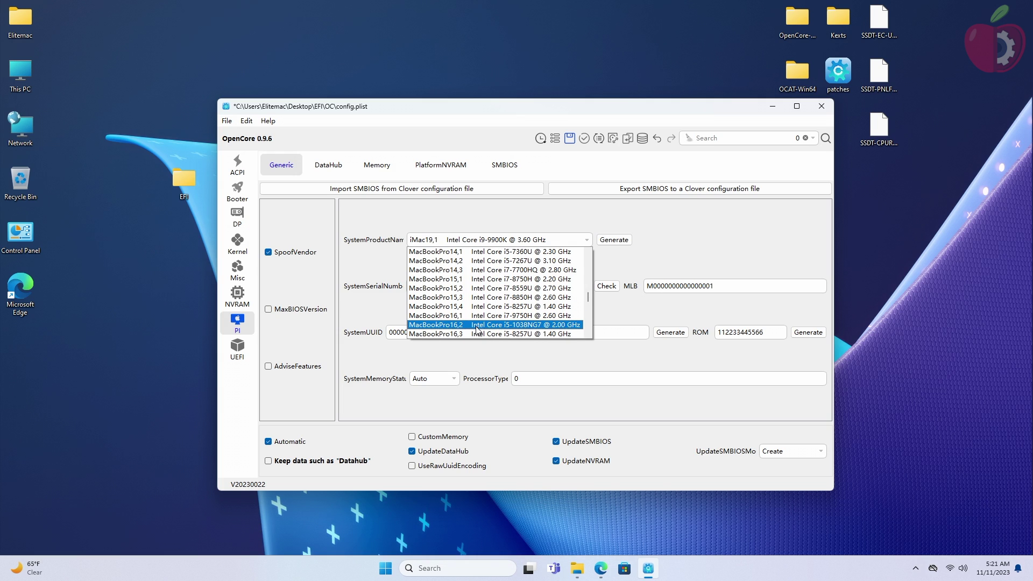
left_click(475, 334)
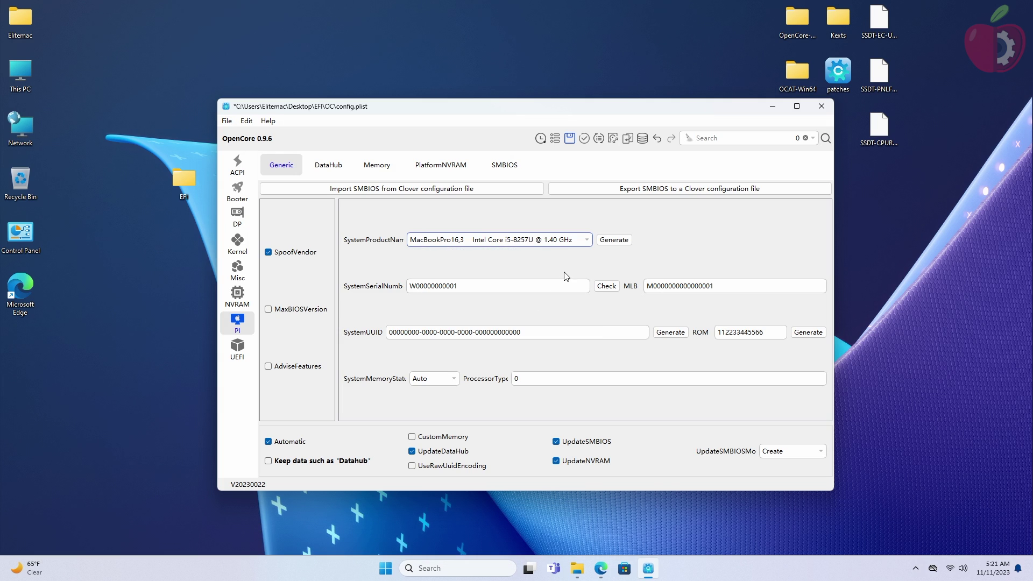
left_click(614, 240)
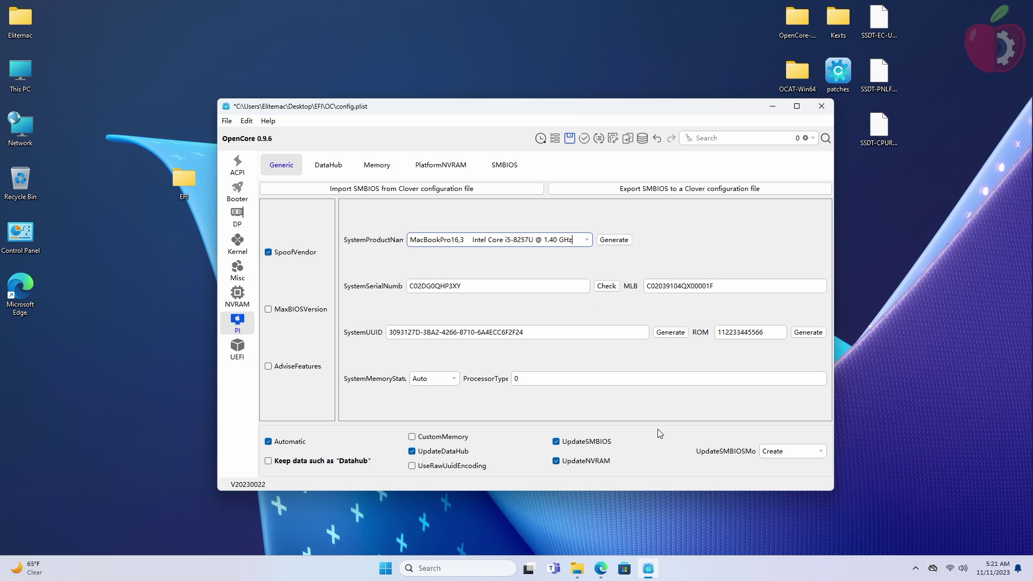
left_click(821, 455)
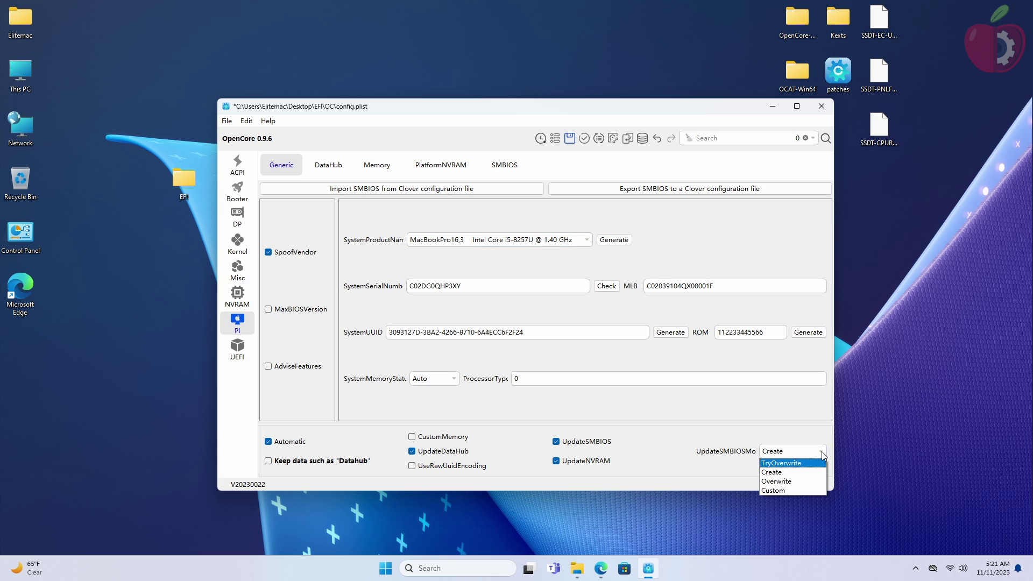
left_click(674, 450)
Delete all the default driver entries from the UEFI Drivers list.
left_click(241, 350)
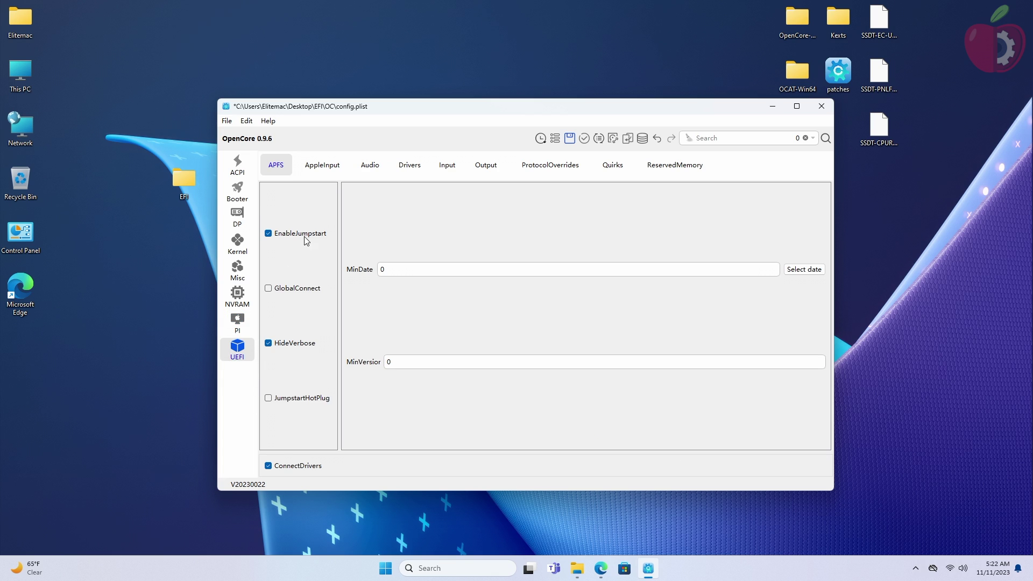
left_click(338, 173)
left_click(370, 165)
left_click(409, 165)
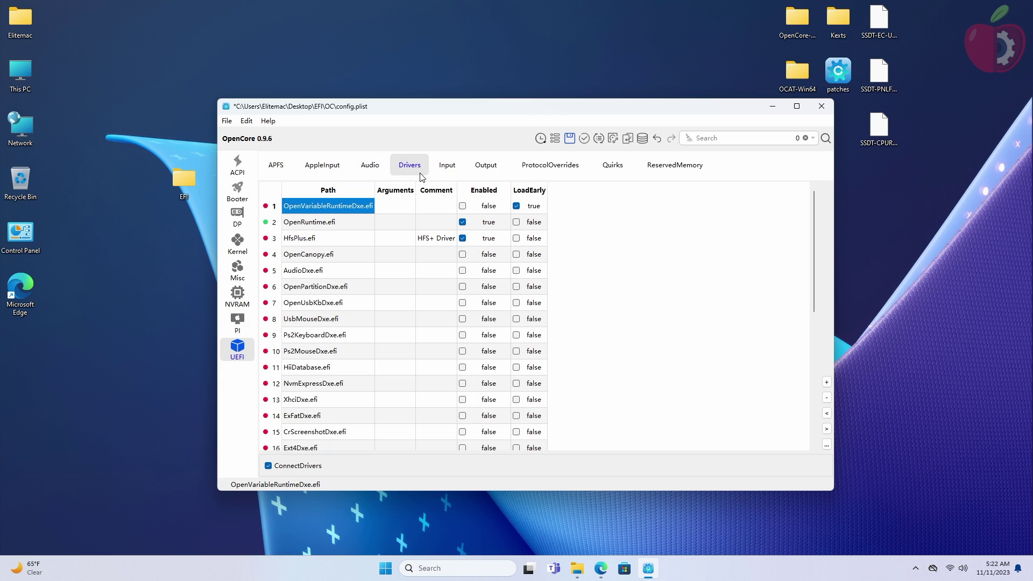
key("ctrl+a")
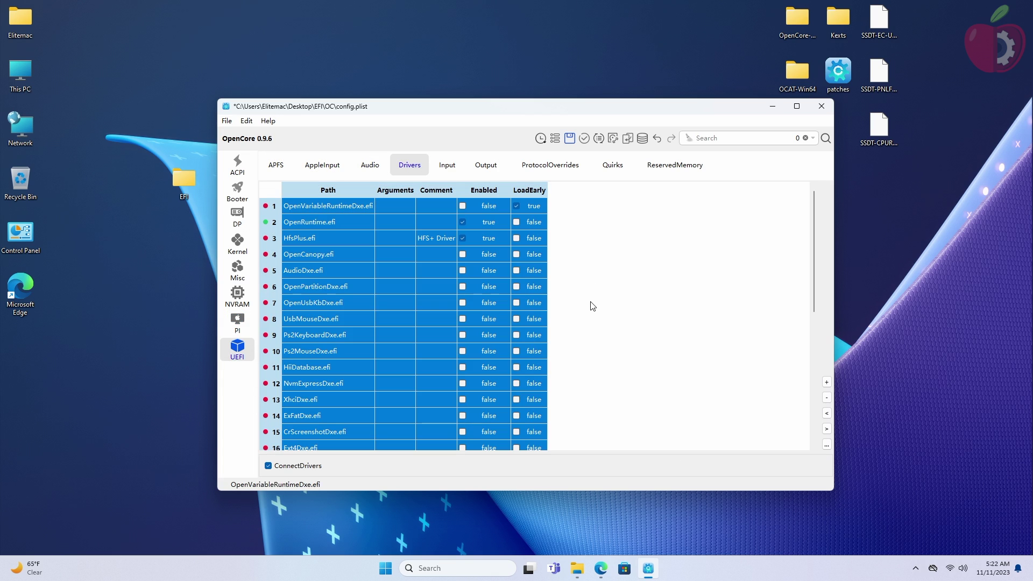
left_click(826, 398)
key("ctrl+a")
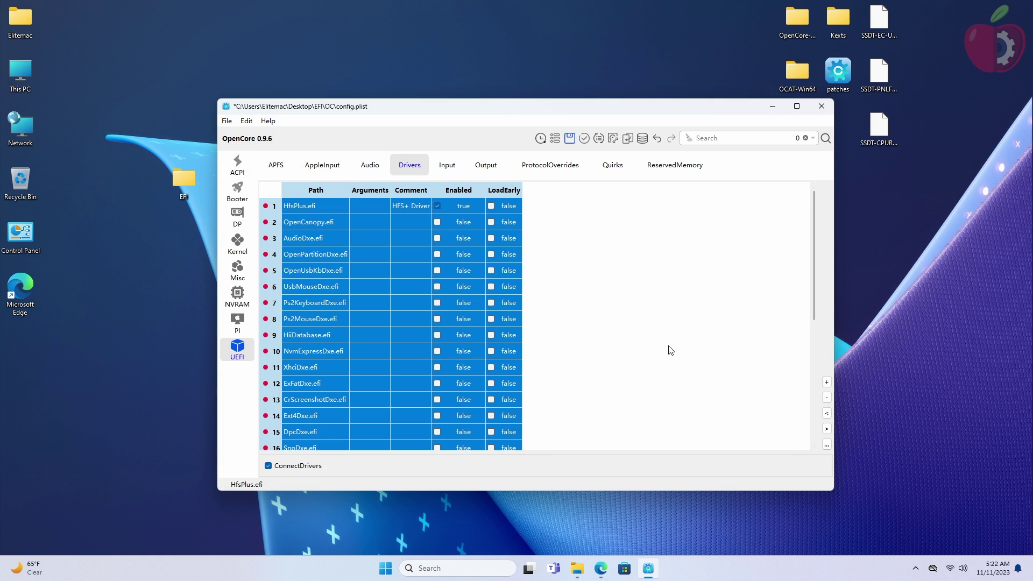
left_click(826, 398)
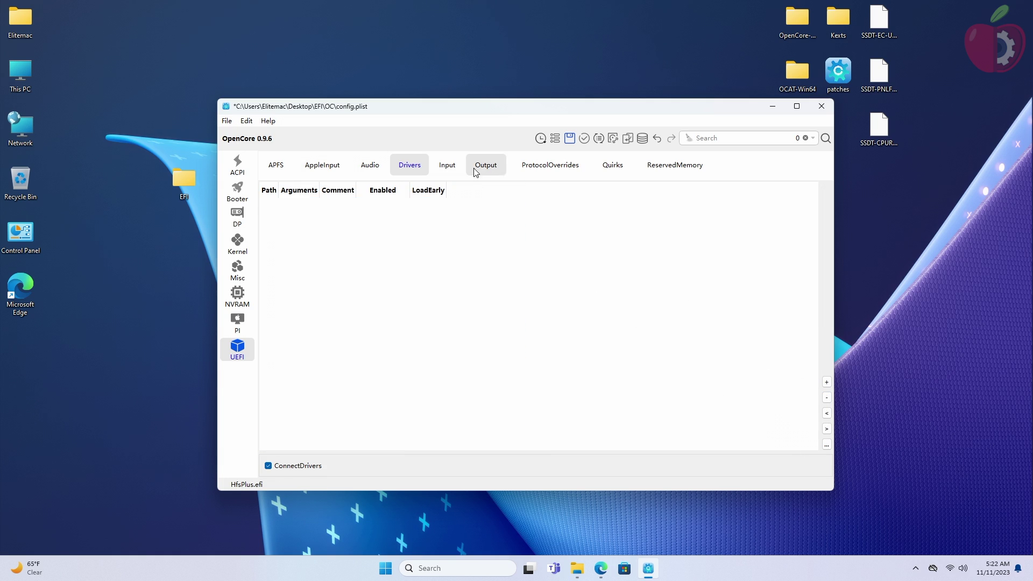
Delete both sample entries from the UEFI ReservedMemory list.
left_click(456, 167)
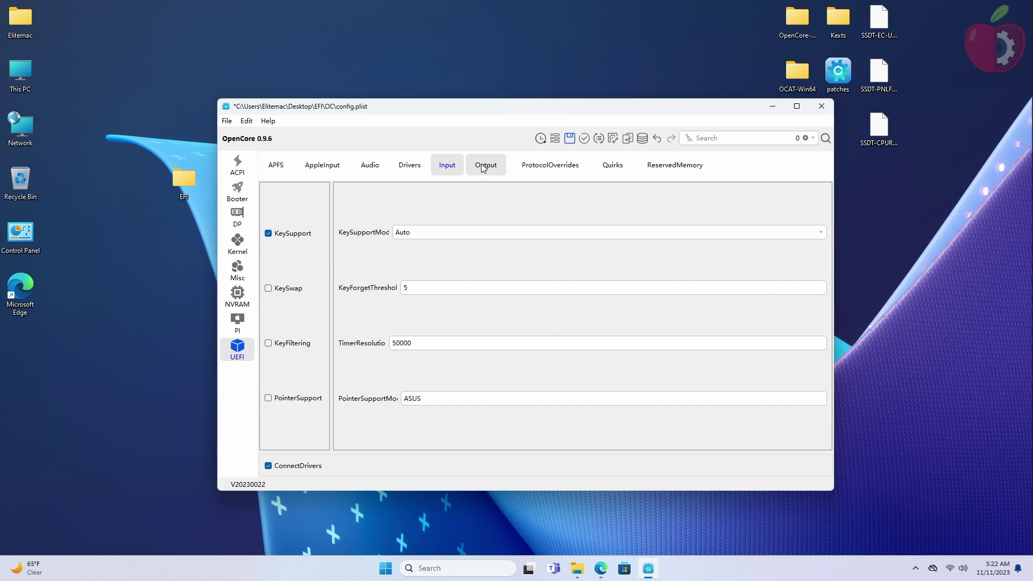
left_click(538, 170)
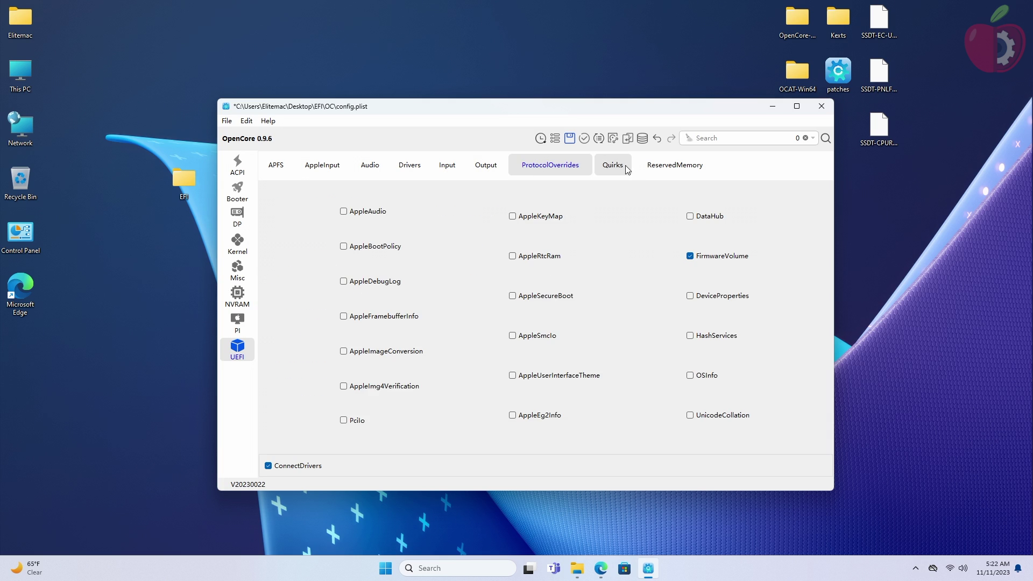
left_click(657, 165)
key("ctrl+a")
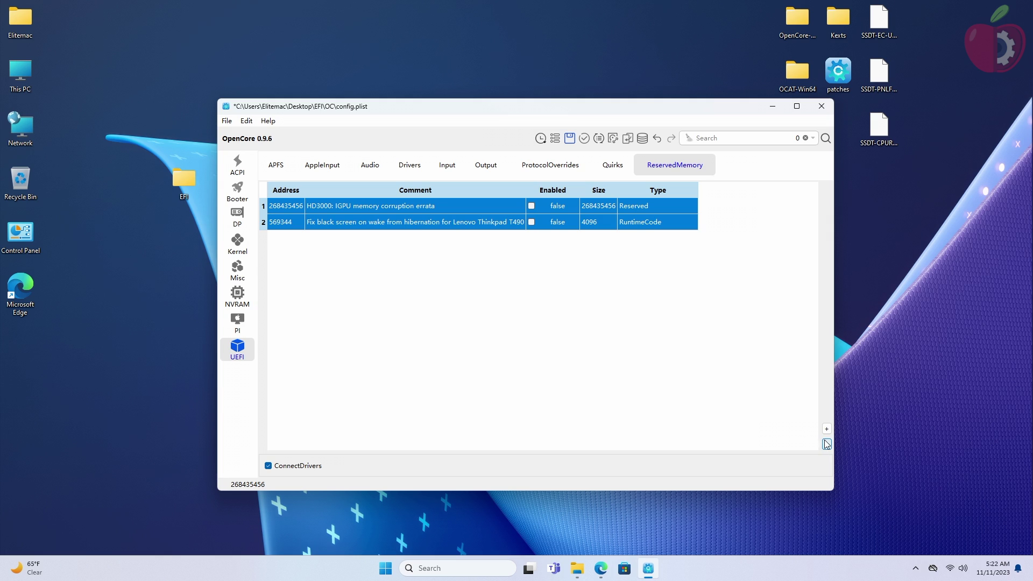
left_click(826, 444)
Open the date calendar for MinDate in the UEFI APFS settings.
left_click(272, 166)
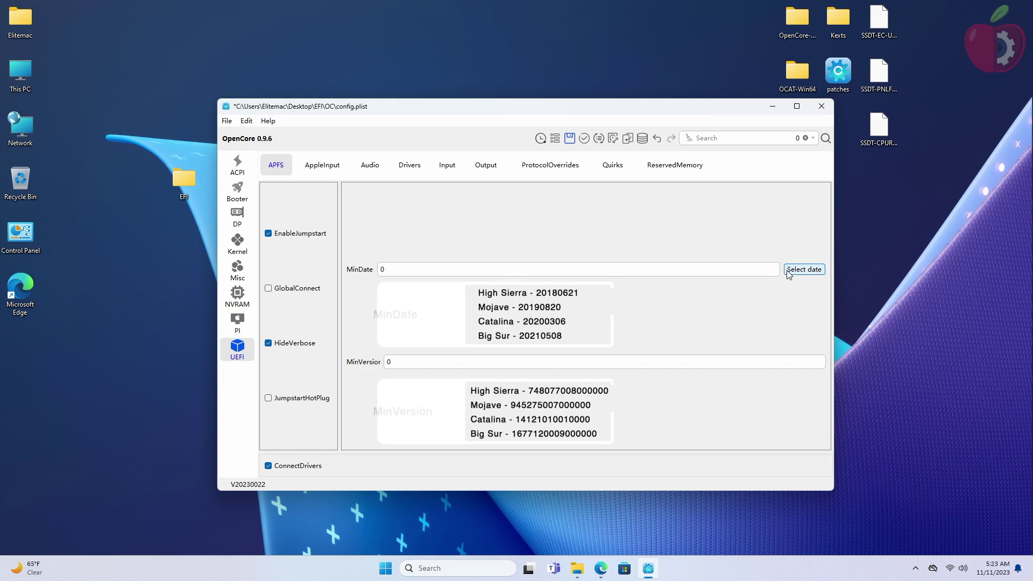
left_click(803, 269)
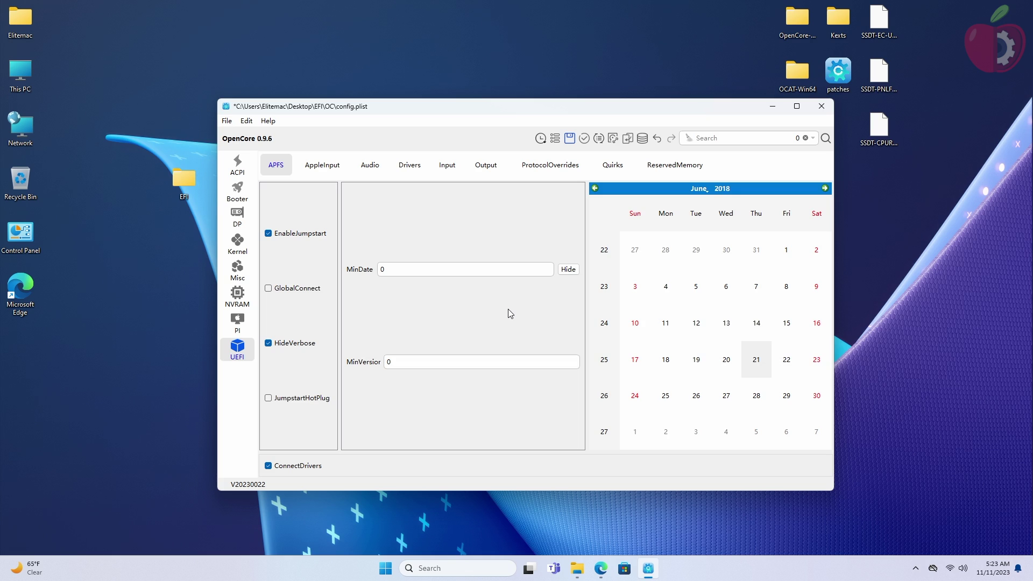
left_click(508, 309)
Add OpenHfsPlus.efi, OpenRuntime.efi and ResetNvramEntry.efi from the EFI's OC Drivers folder to the UEFI Drivers list.
left_click(409, 167)
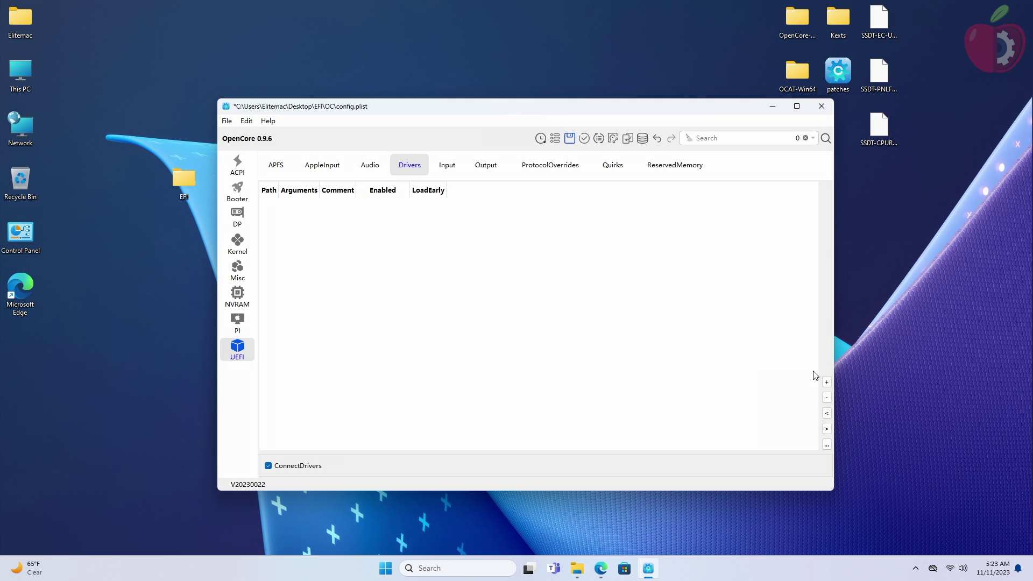
left_click(826, 382)
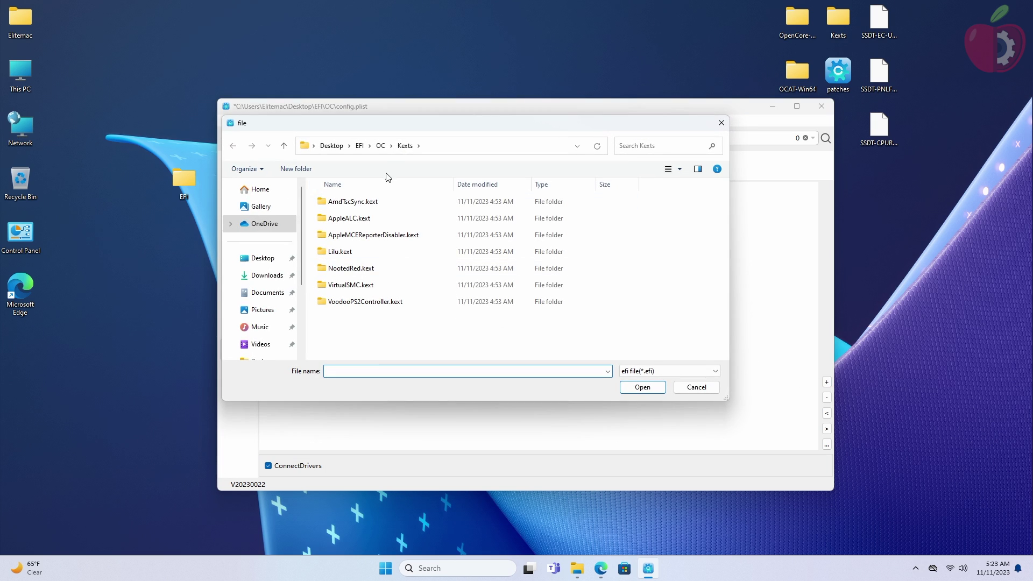
left_click(391, 145)
left_click(405, 172)
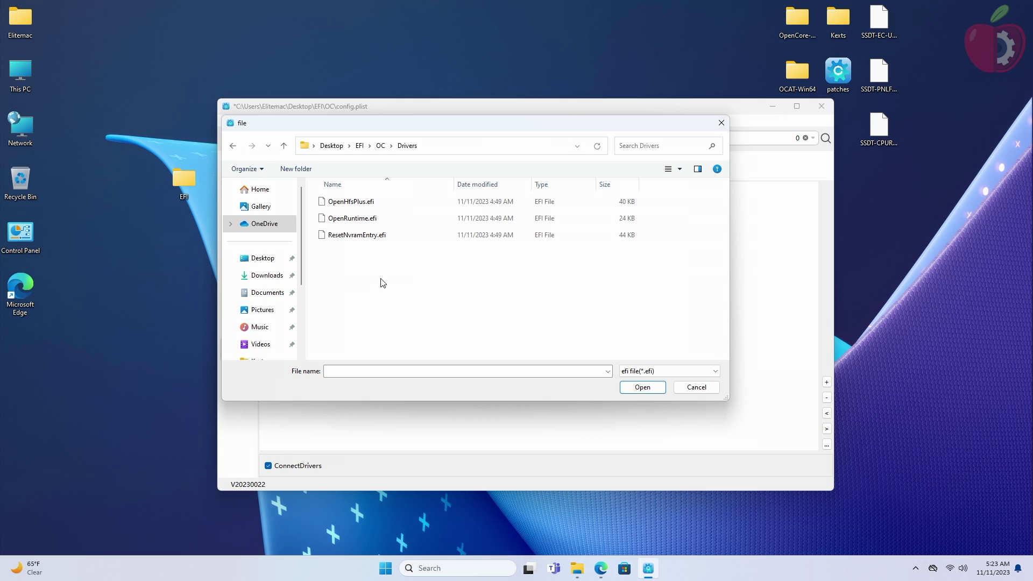
left_click_drag(429, 292, 402, 198)
left_click(594, 371)
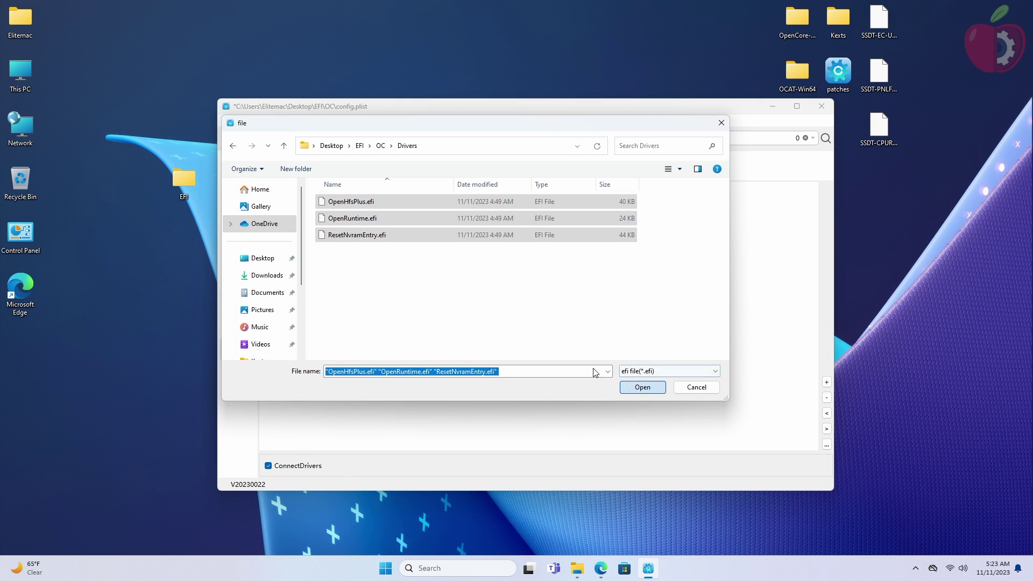
left_click(633, 388)
Move OpenRuntime.efi to the first place in the driver list and disable LoadEarly for all three drivers.
left_click(336, 224)
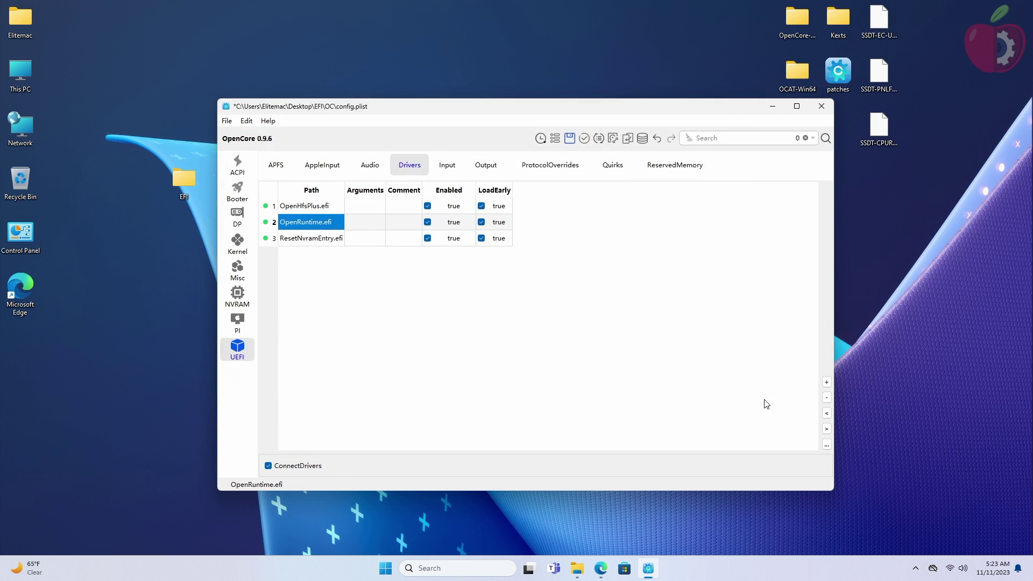
left_click(827, 413)
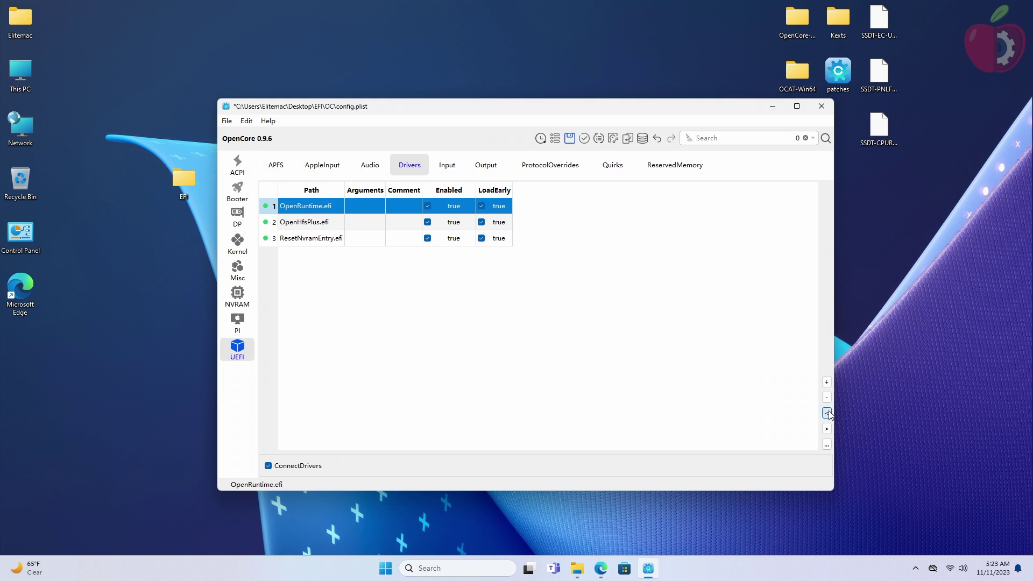
left_click(482, 206)
left_click(482, 223)
left_click(481, 238)
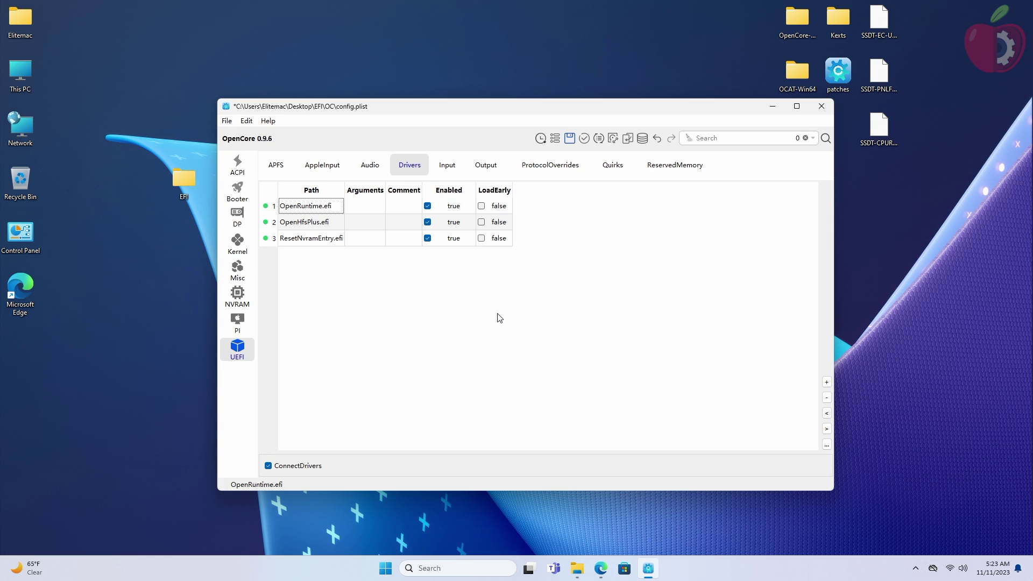
Enable the UEFI quirks ReleaseUsbOwnership and UnblockFsConnect.
left_click(610, 168)
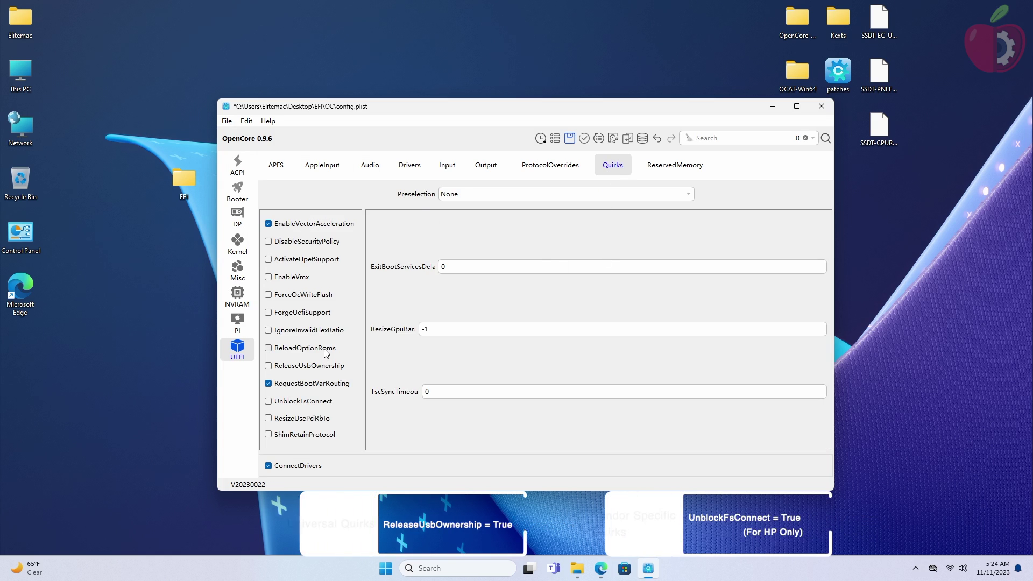
left_click(308, 404)
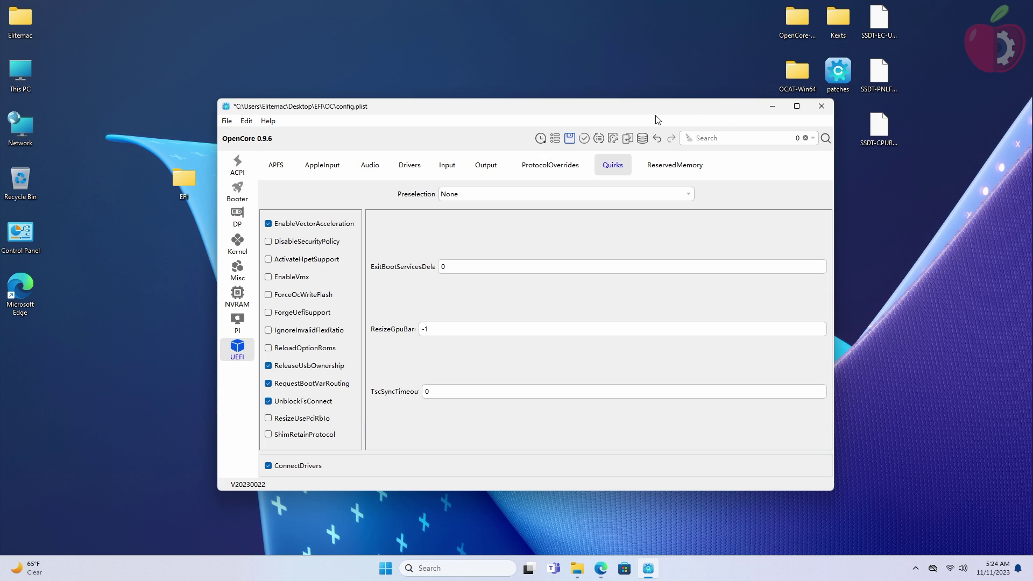
Validate config.plist with OC Validate, then close the editor and save the changes.
left_click(585, 139)
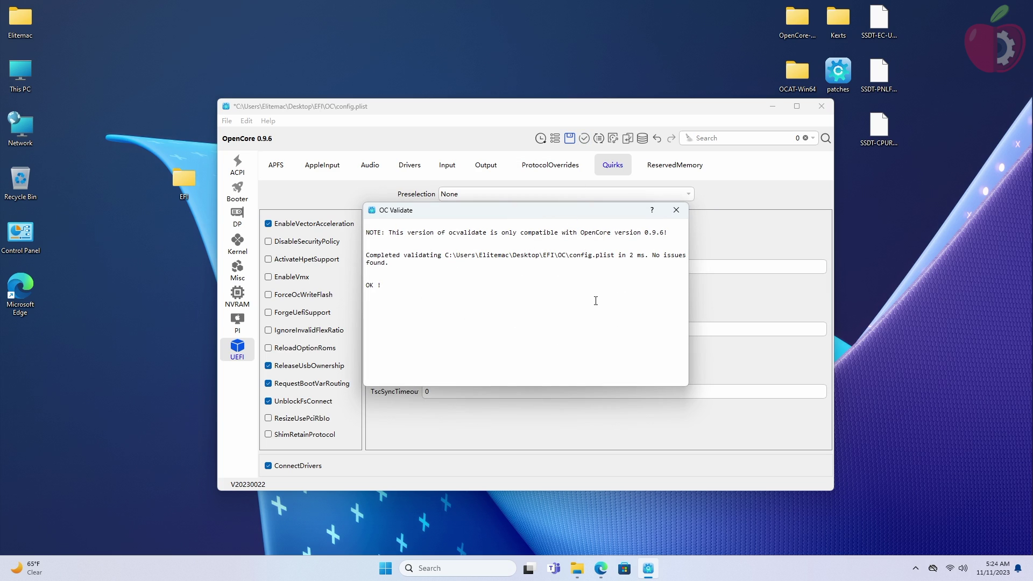
left_click(677, 210)
left_click(820, 106)
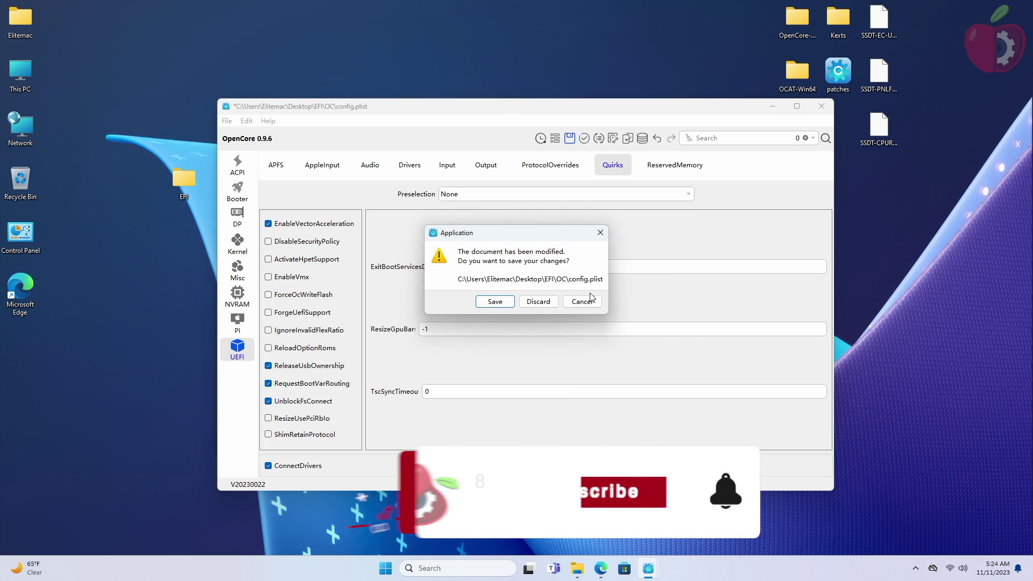
left_click(494, 302)
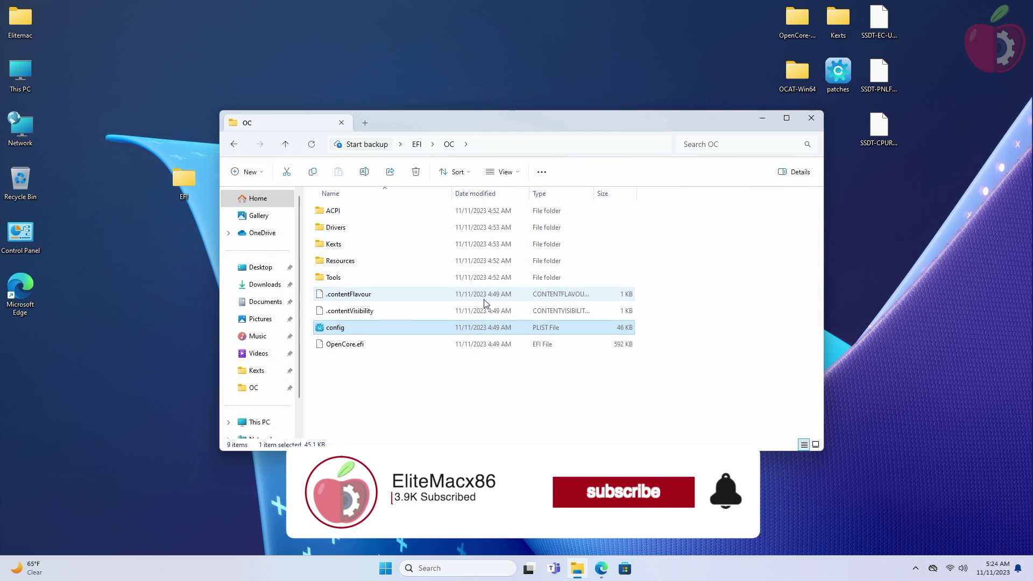
Delete the oldConfig plist file from the OC folder.
left_click(392, 344)
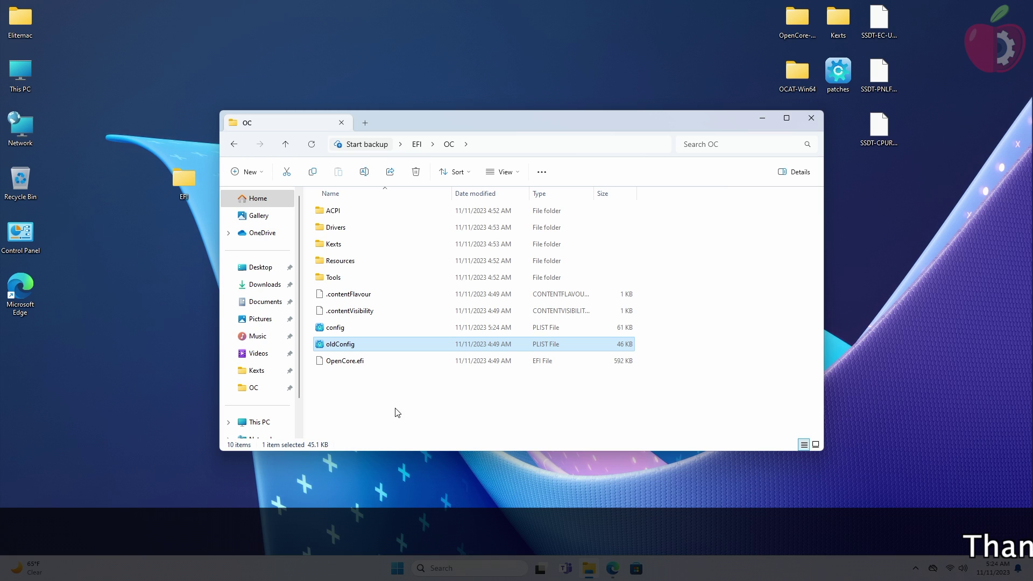
key("Delete")
key("Return")
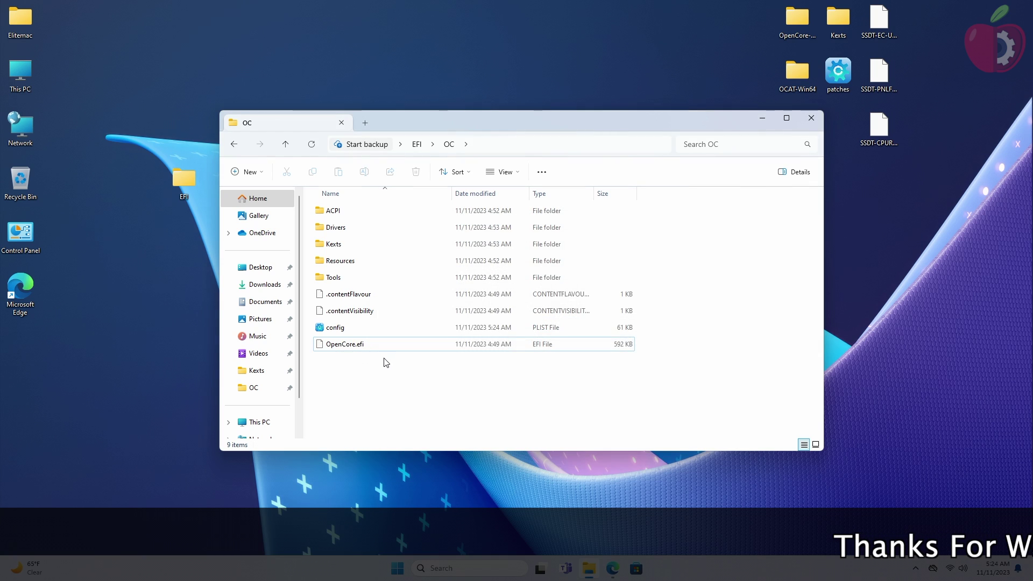
Reopen config.plist from the OC folder, validate it again, and close the editor and the folder window.
double_click(387, 333)
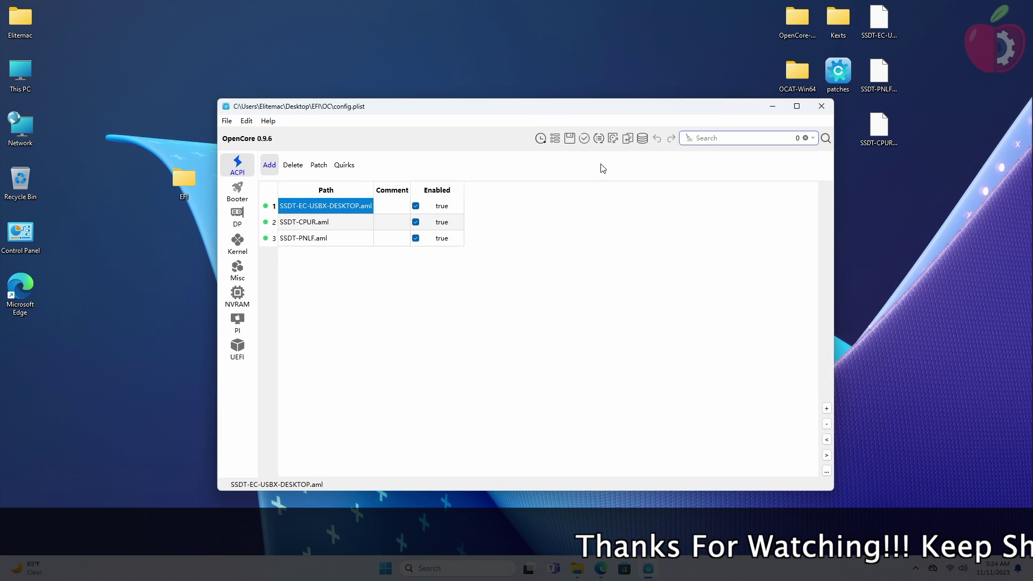
left_click(585, 139)
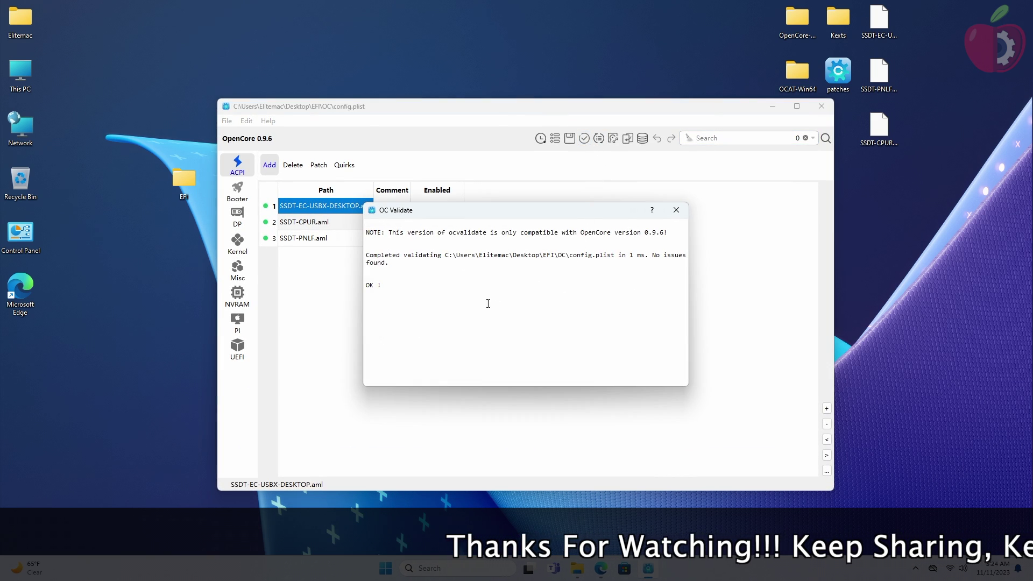
left_click(676, 209)
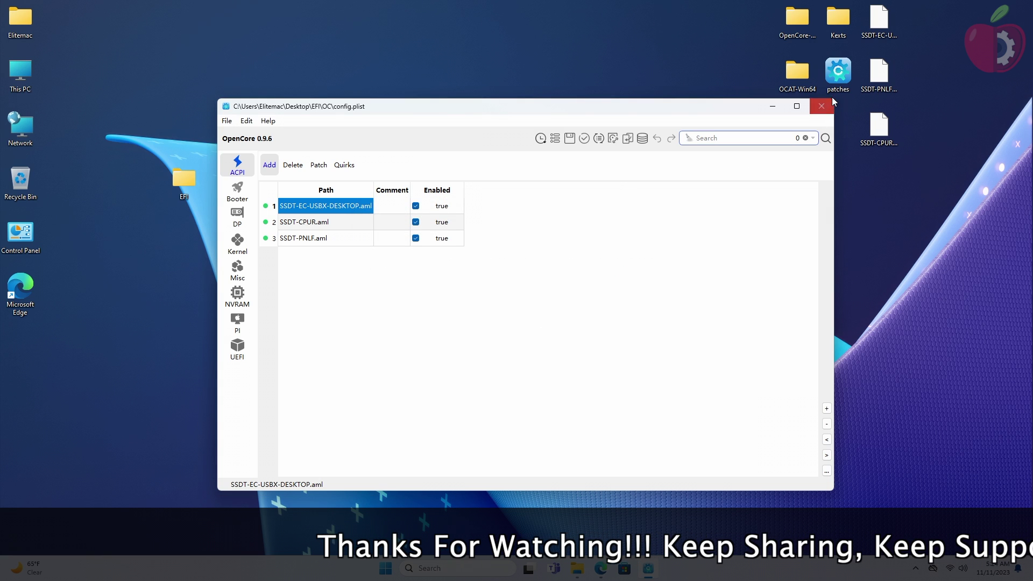
left_click(823, 107)
left_click(808, 117)
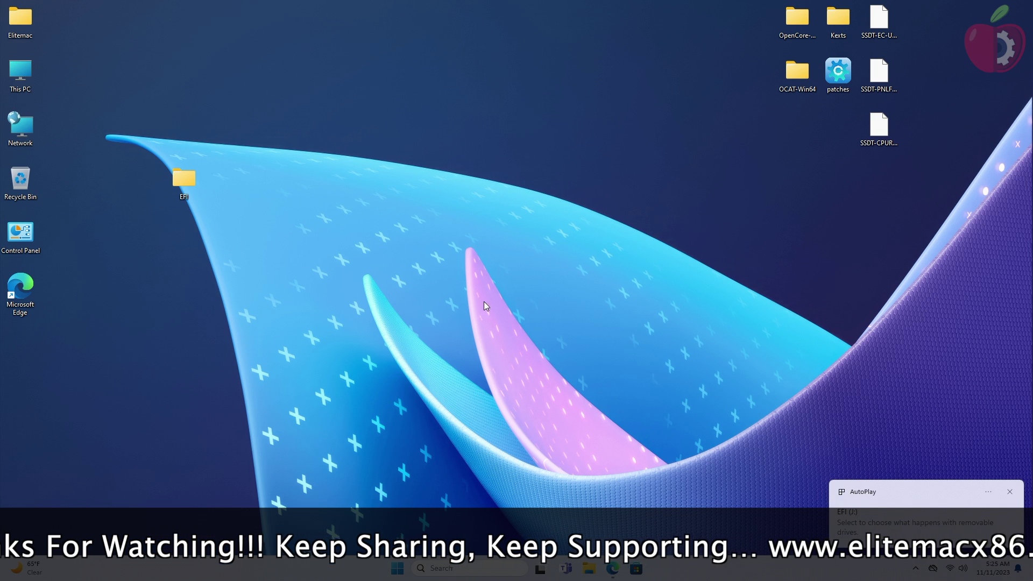
Copy the EFI folder from the desktop to the root of the EFI (J:) USB drive.
double_click(20, 73)
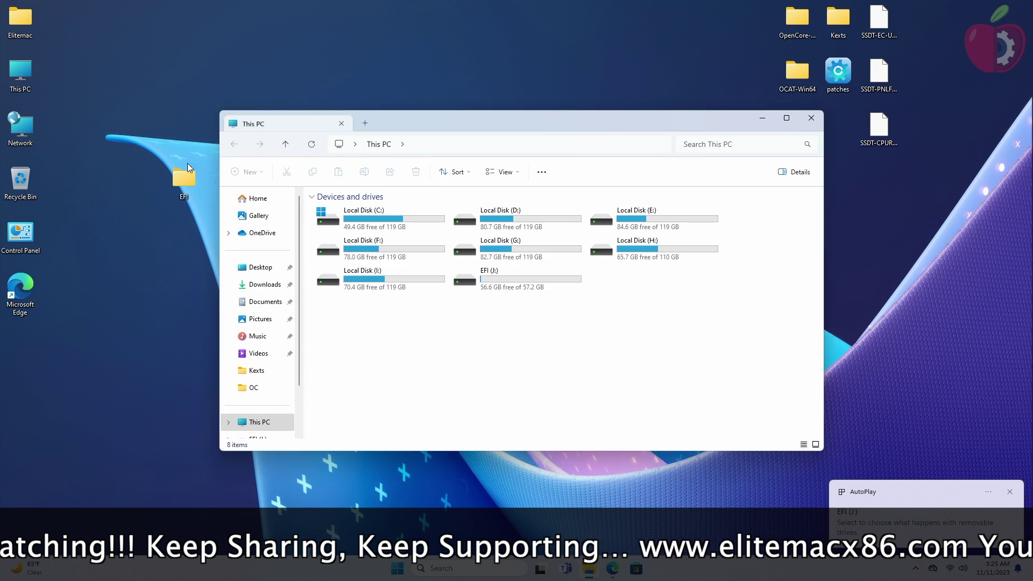
double_click(468, 279)
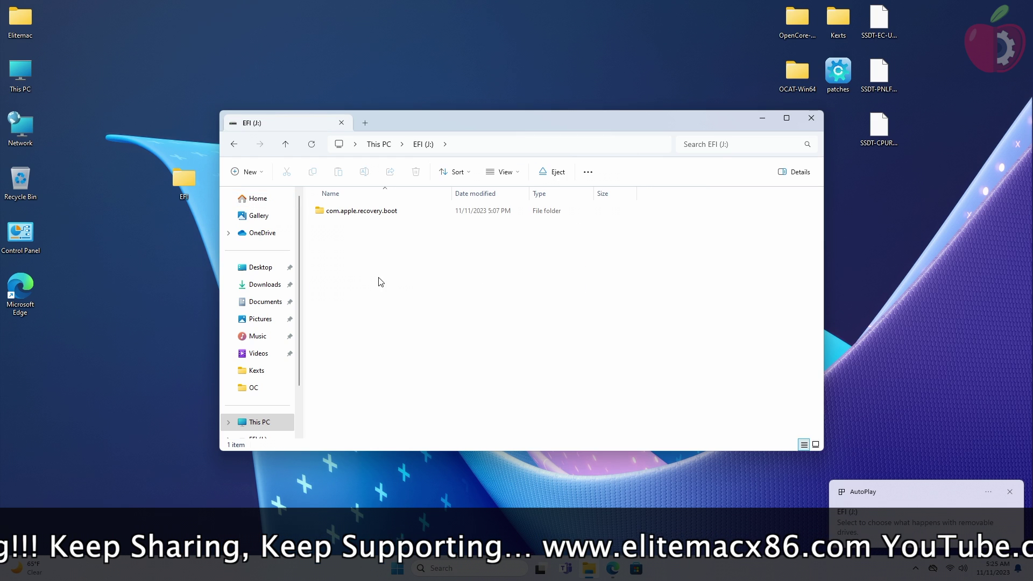
left_click(178, 183)
left_click(453, 313)
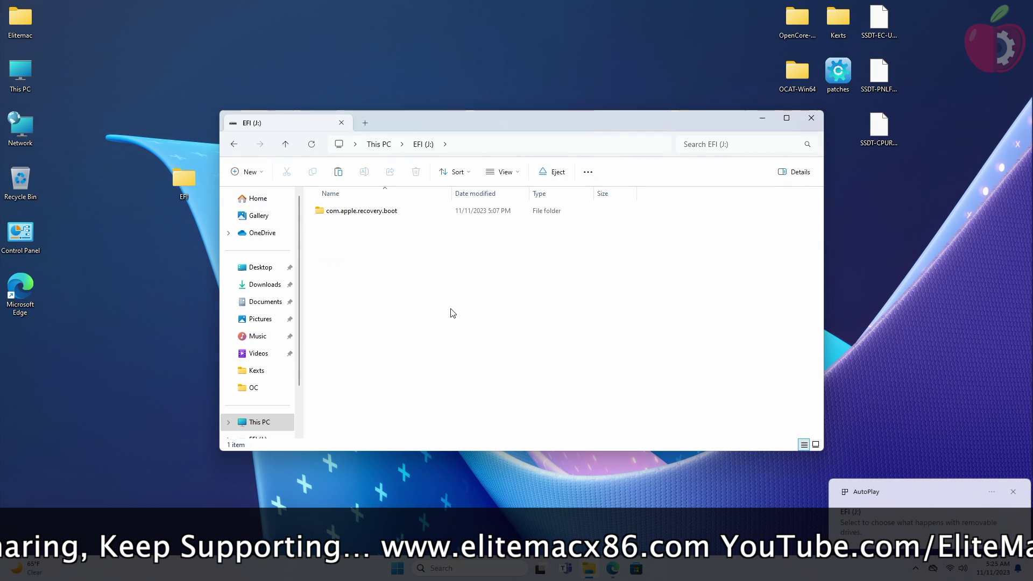
key("ctrl+v")
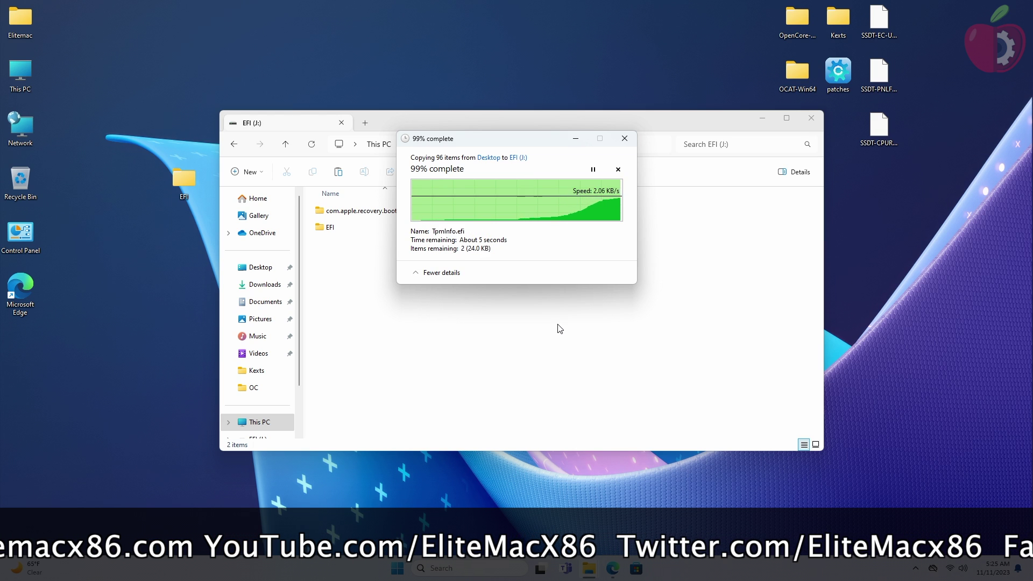
Close the drive's window and eject the SanDisk 3.2Gen1 USB drive.
left_click(811, 117)
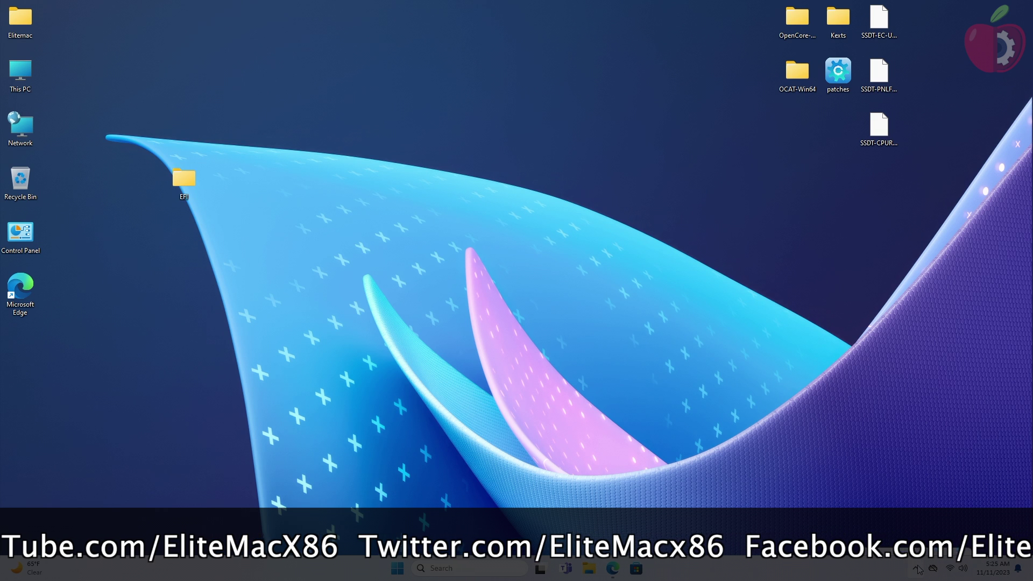
left_click(914, 534)
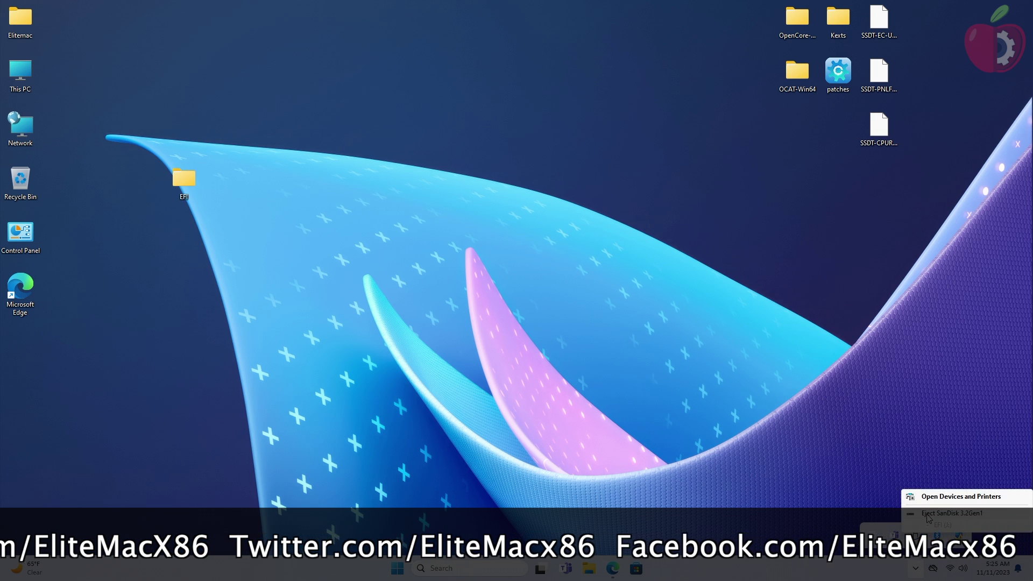
left_click(928, 518)
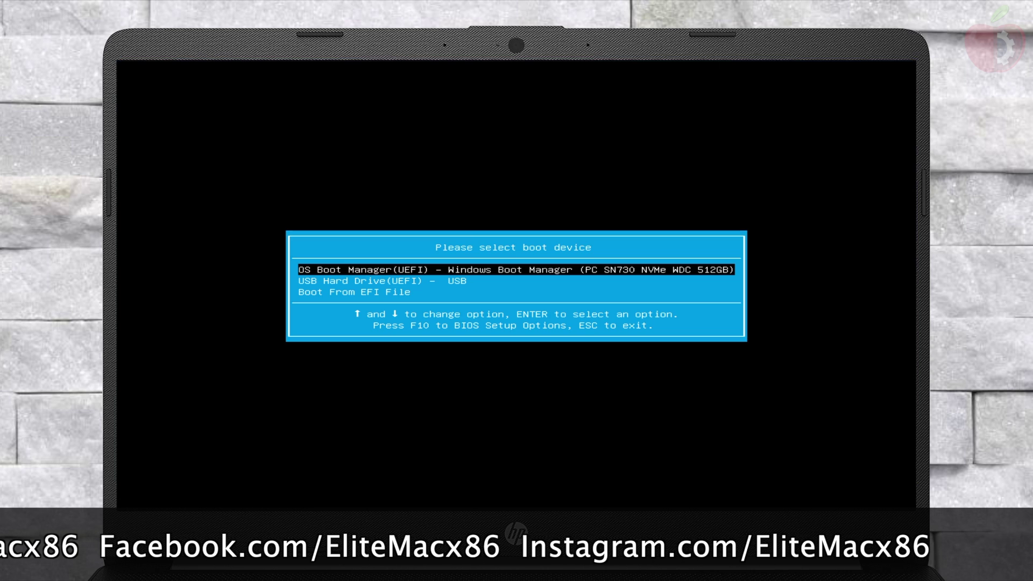
Boot from USB Hard Drive(UEFI) and run Reset NVRAM from the OpenCore boot menu.
key("Down")
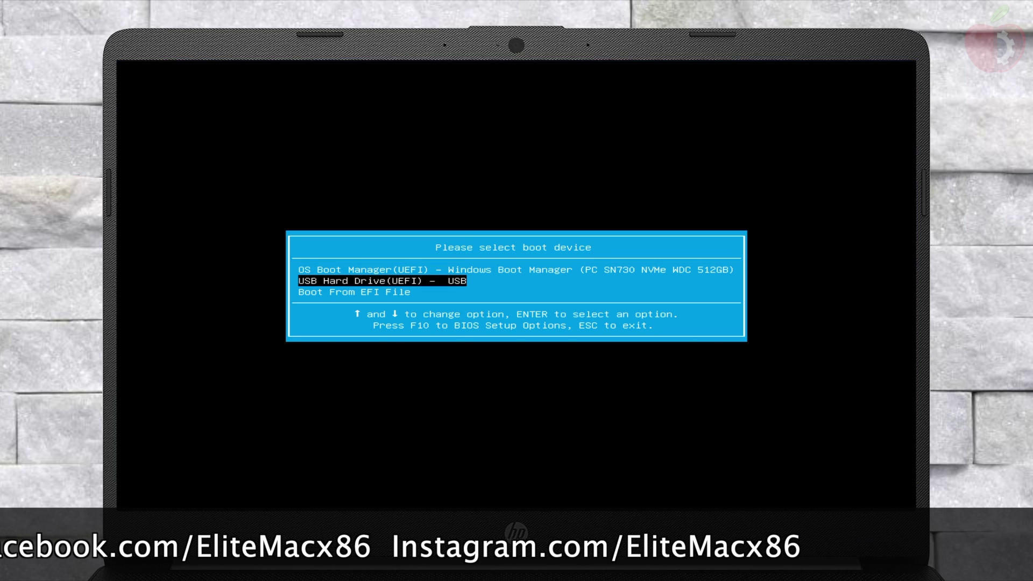
key("Return")
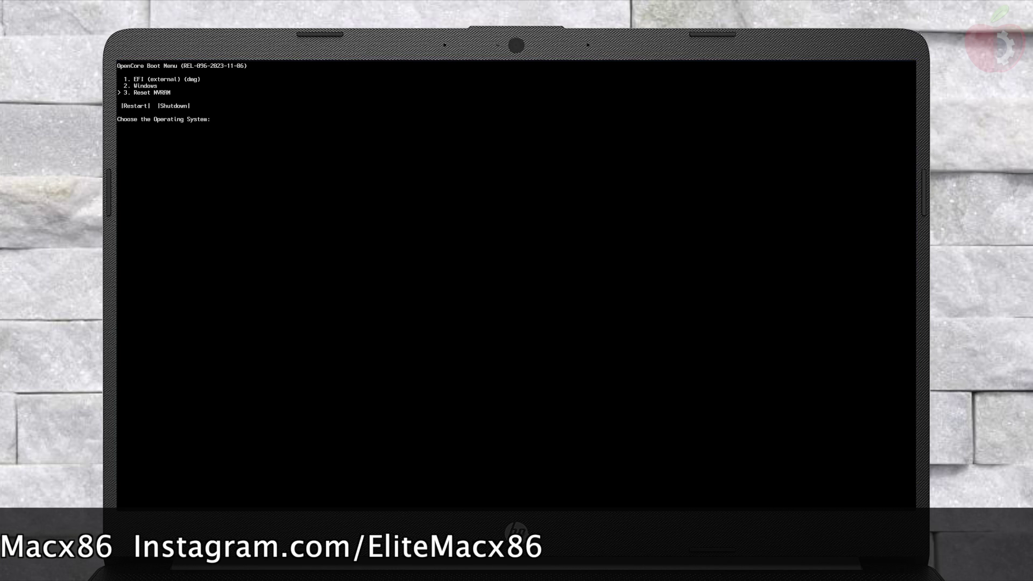
key("Return")
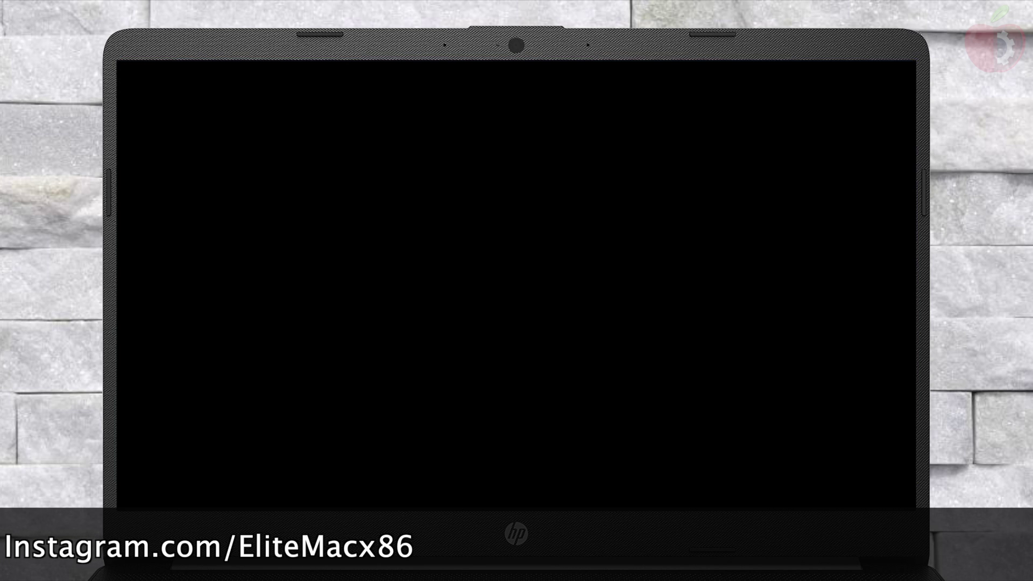